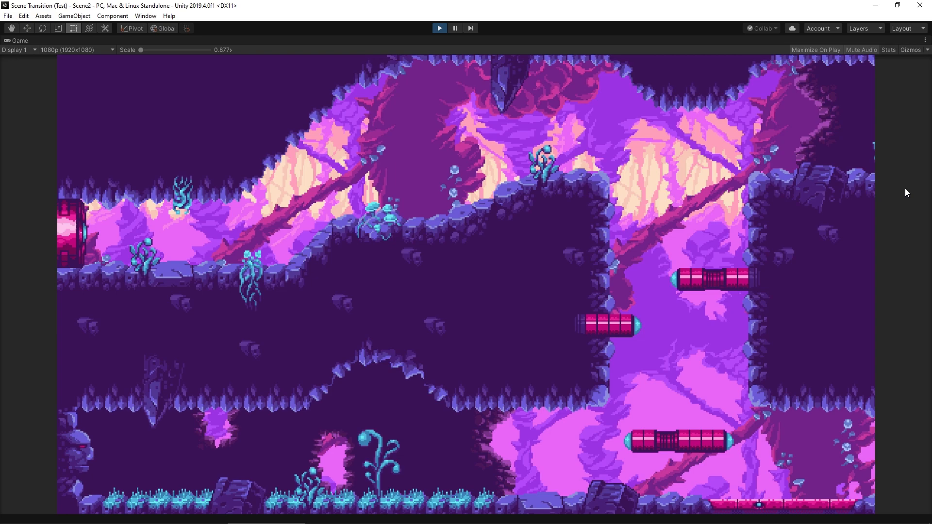
- Trigger the scene change in the running game to preview the transition between the cave and island scenes
left_click(904, 188)
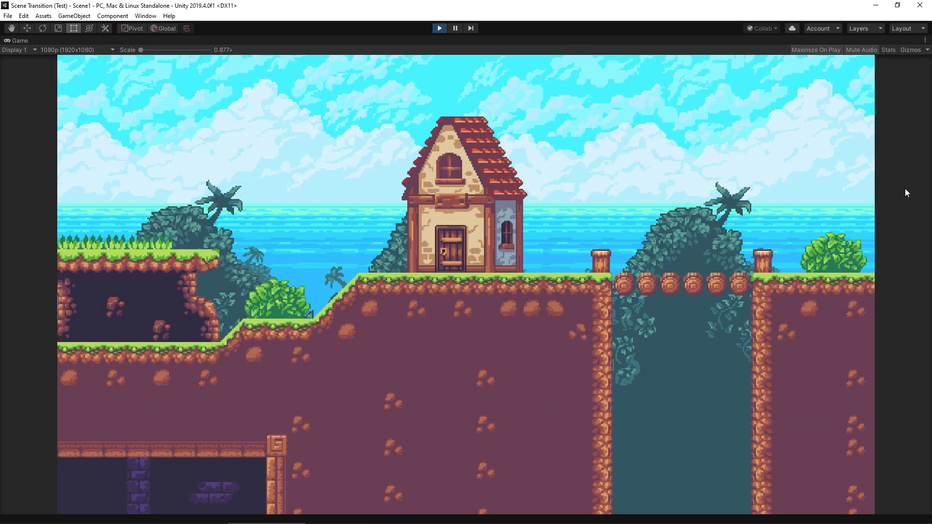
left_click(904, 189)
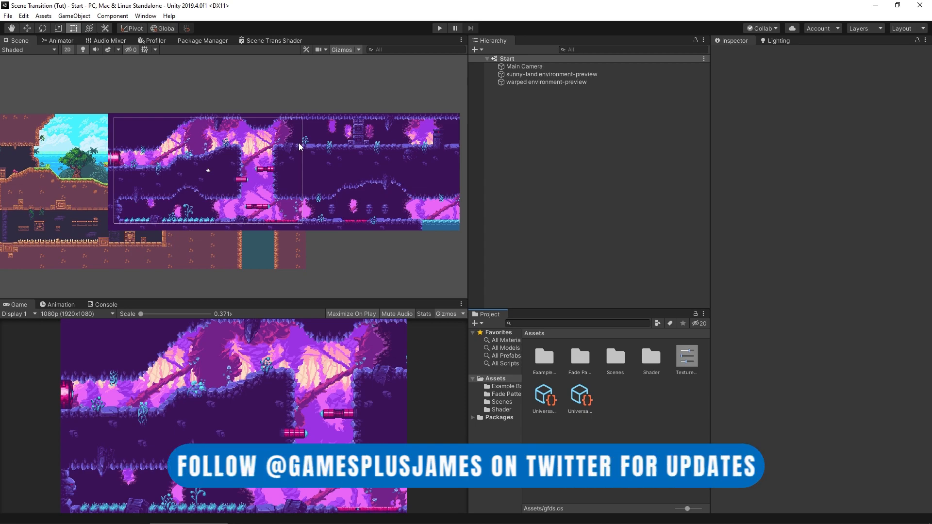
- Deactivate and reactivate the warped environment-preview sprite to compare the two background images
left_click(546, 82)
left_click(736, 53)
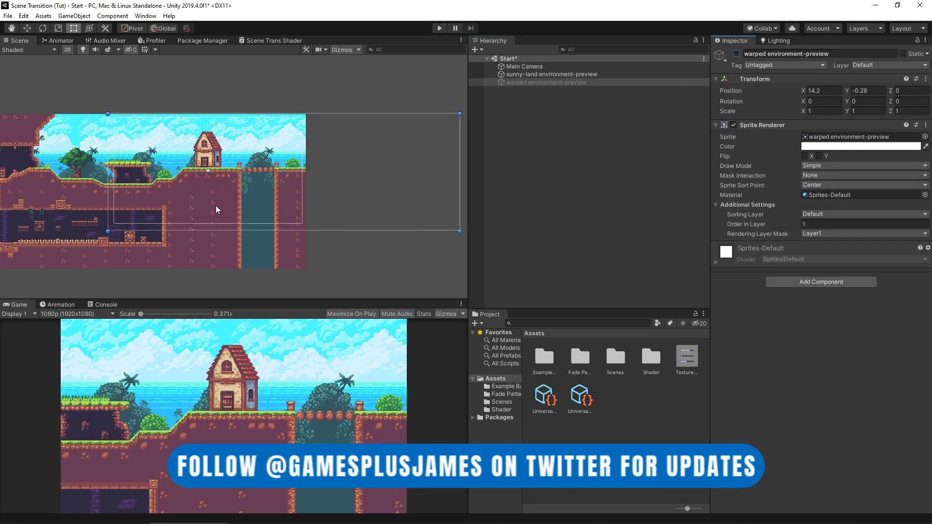
left_click(736, 53)
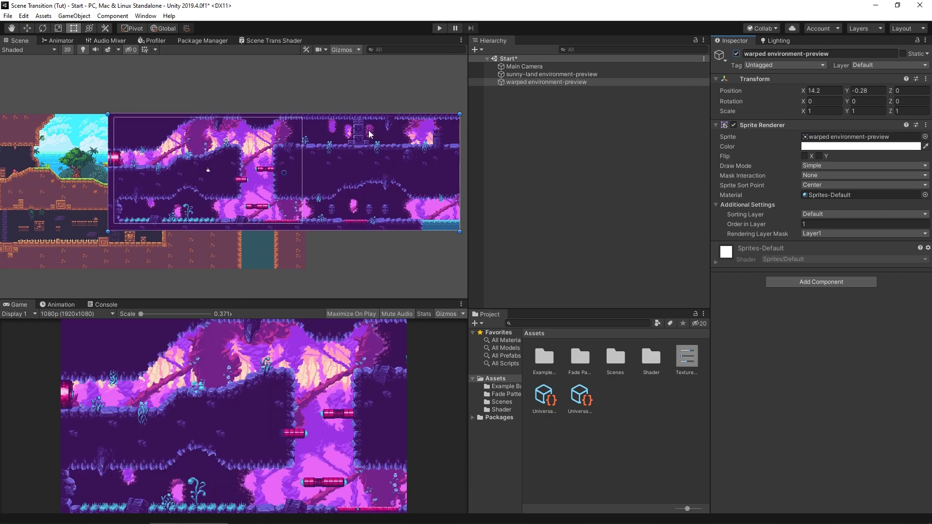
- View the gradient textures in the Fade Patterns folder and return to the Assets folder
double_click(578, 364)
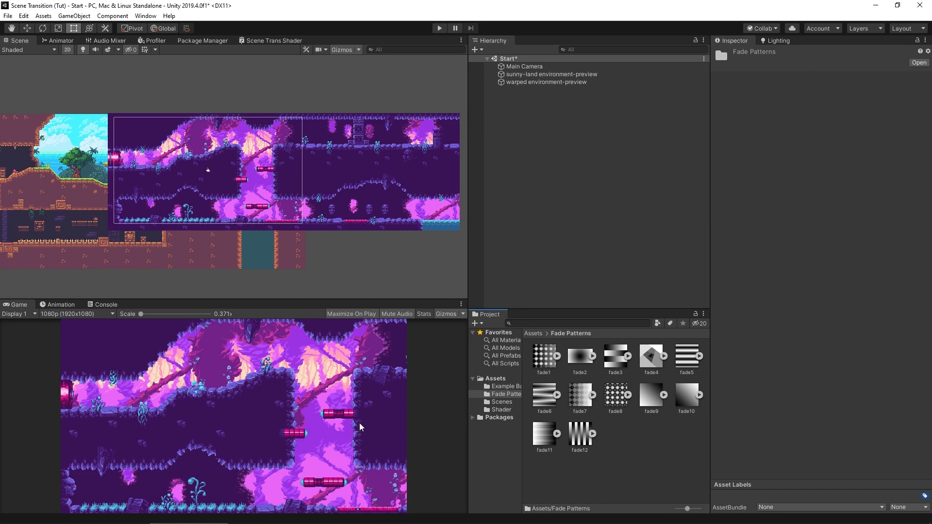
left_click(532, 334)
left_click(578, 337)
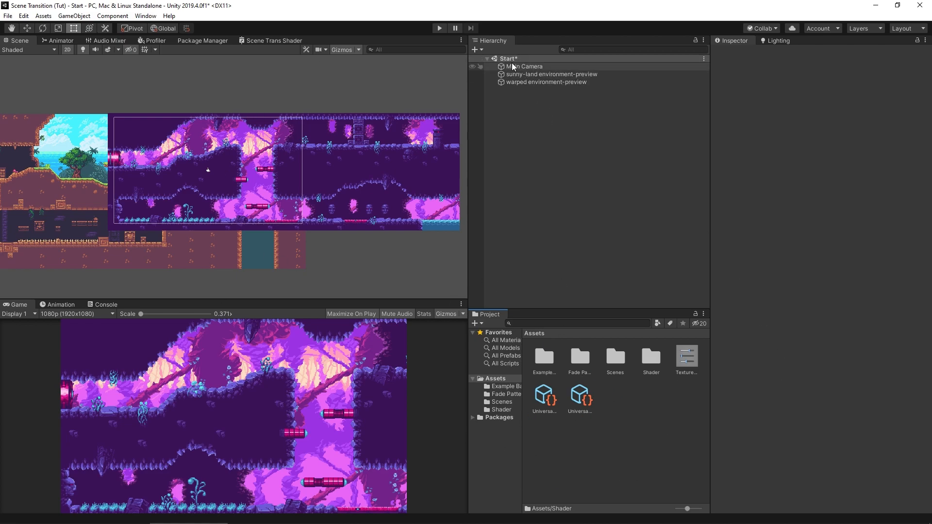
- Create a UI Canvas in the scene and add a UI Image as its child
right_click(534, 122)
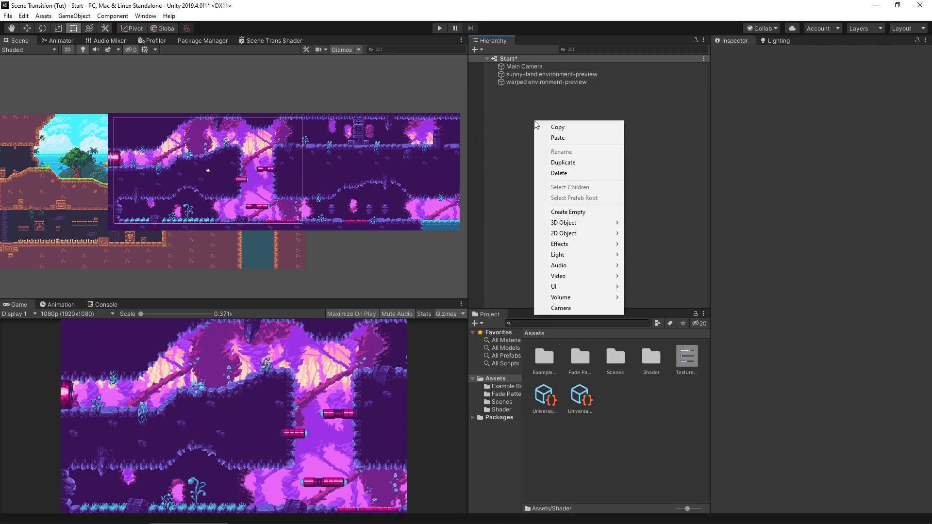
mouse_move(599, 286)
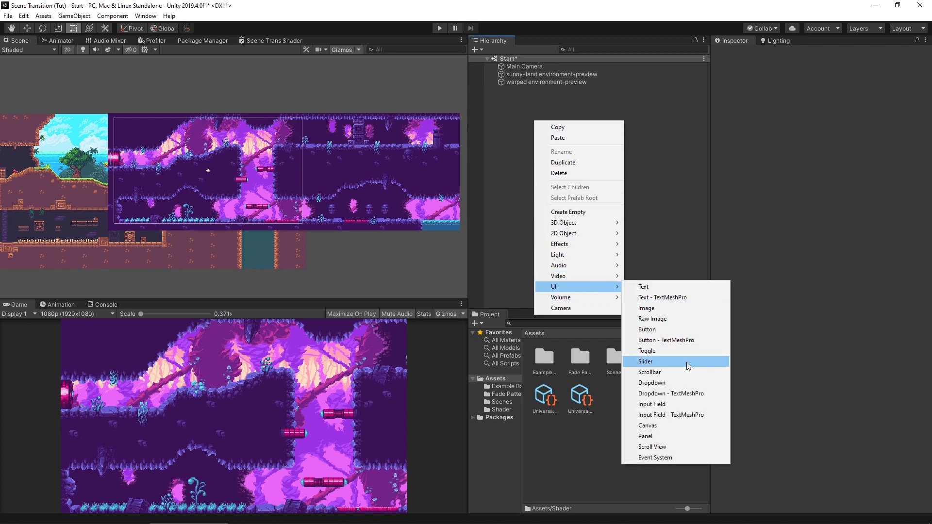
left_click(678, 426)
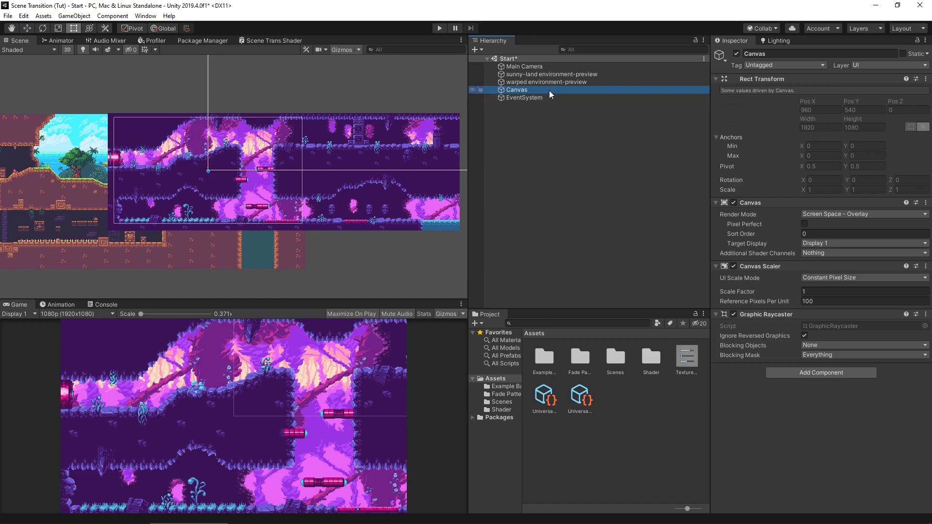
right_click(517, 90)
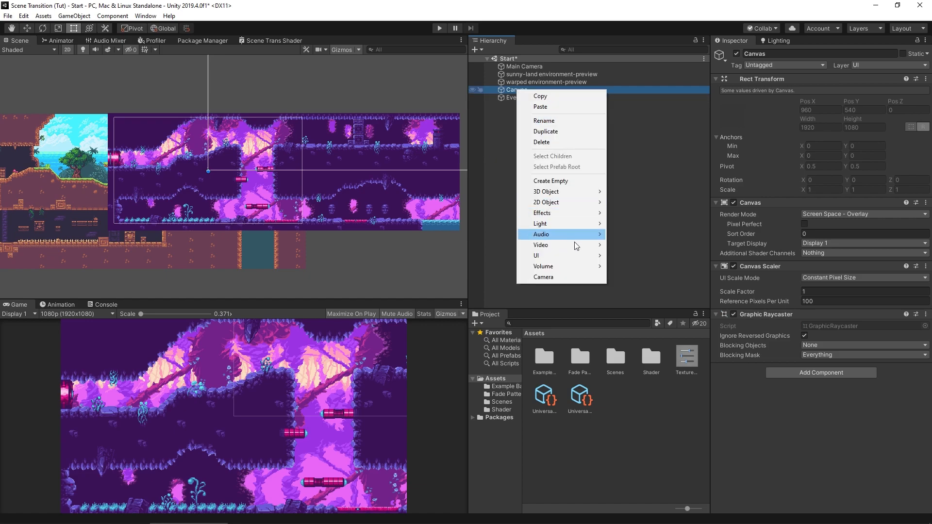
mouse_move(580, 255)
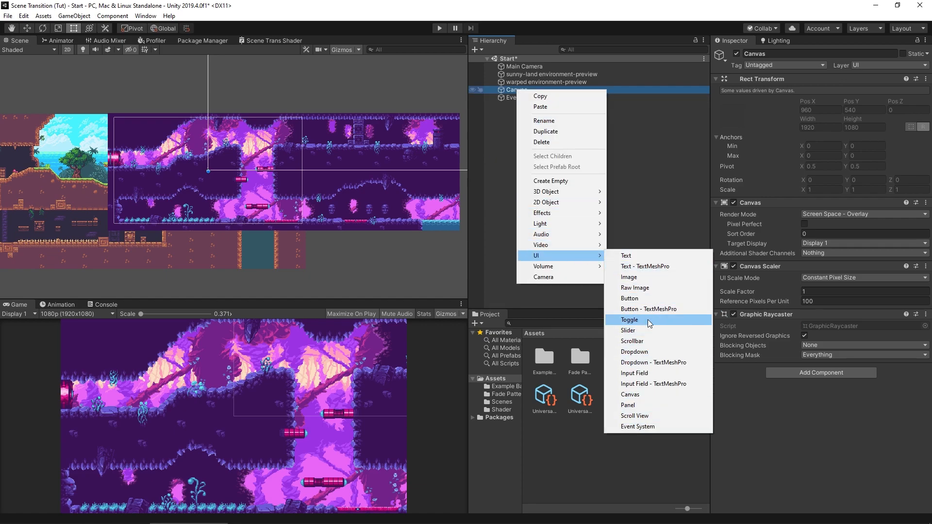
left_click(630, 277)
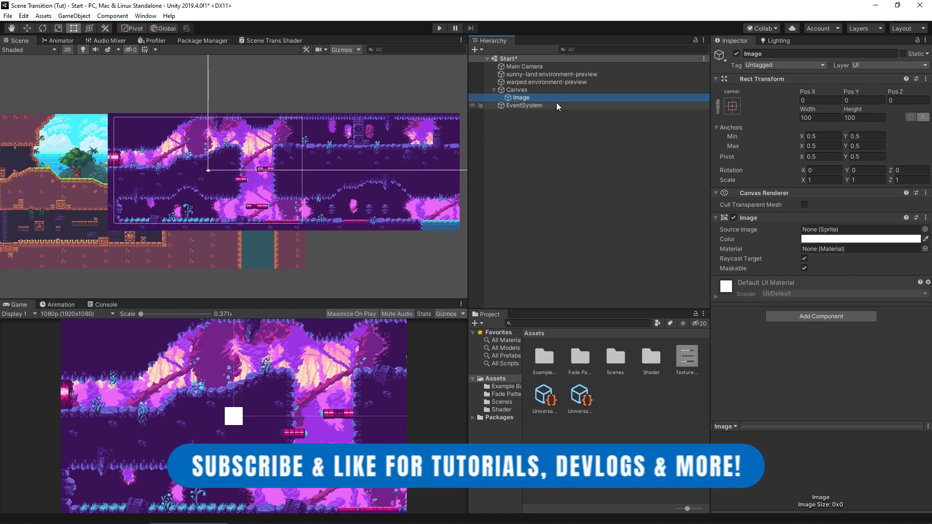
- Stretch the Image over the full 1920 x 1080 canvas and set its colour to near-black (050505)
double_click(527, 98)
middle_click_drag(185, 154, 283, 177)
scroll(330, 171, "down", 5)
left_click_drag(272, 170, 414, 94)
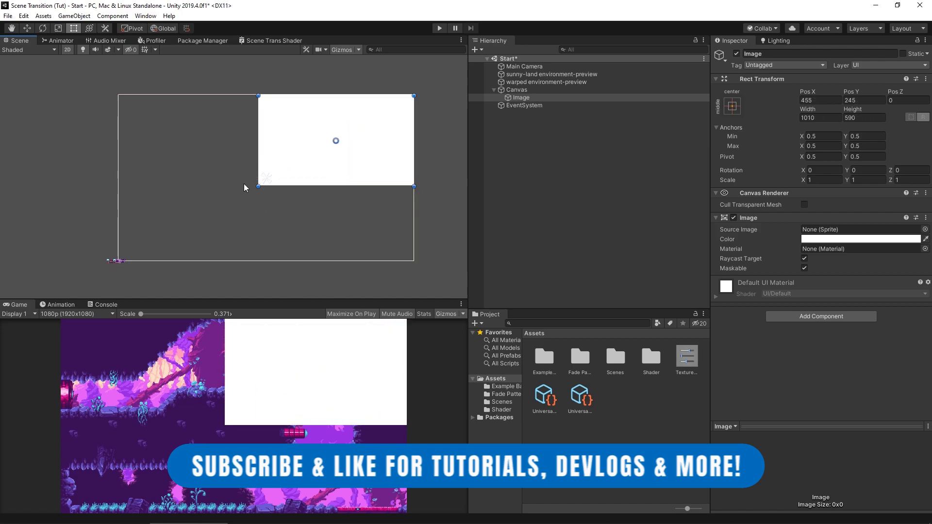
left_click_drag(253, 192, 116, 262)
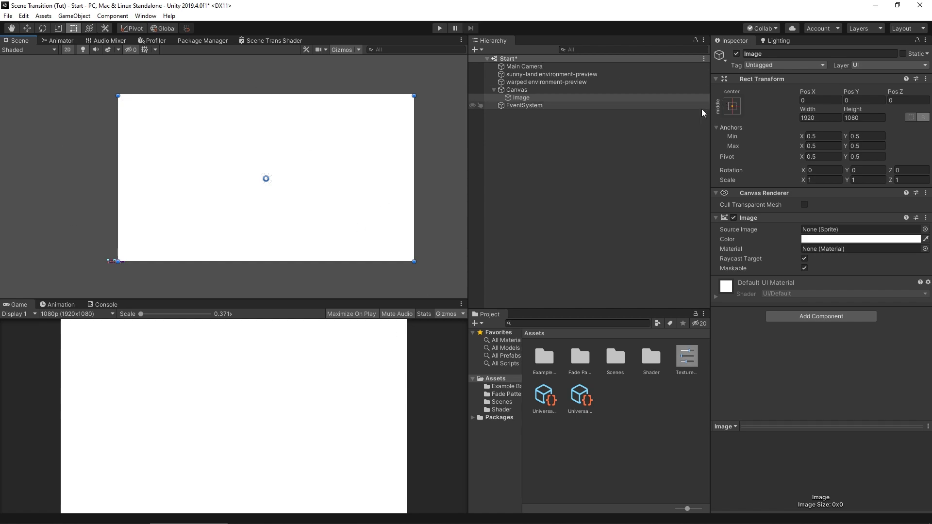
left_click(837, 240)
mouse_move(862, 168)
left_mouse_down()
mouse_move(839, 200)
mouse_move(819, 203)
left_mouse_up()
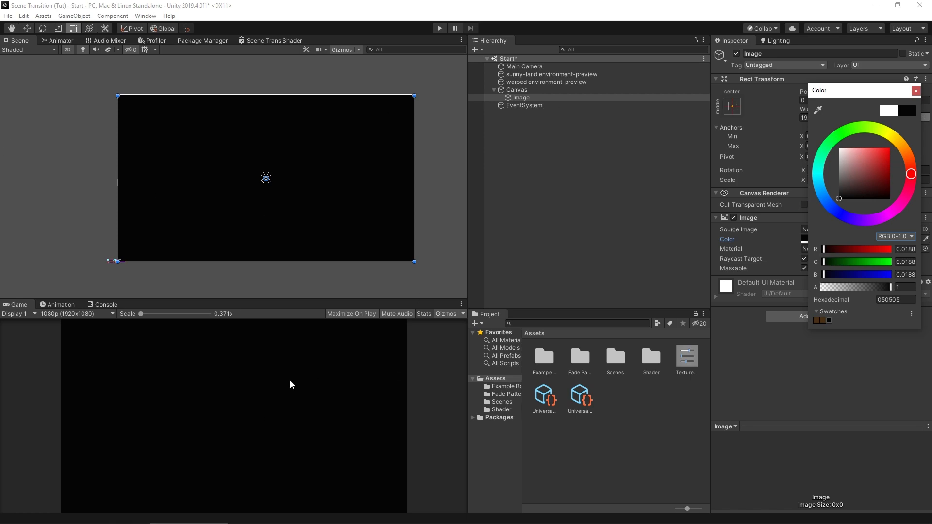
- Toggle the Image object on and off repeatedly to preview the hard cut to black, leaving it inactive
left_click(736, 54)
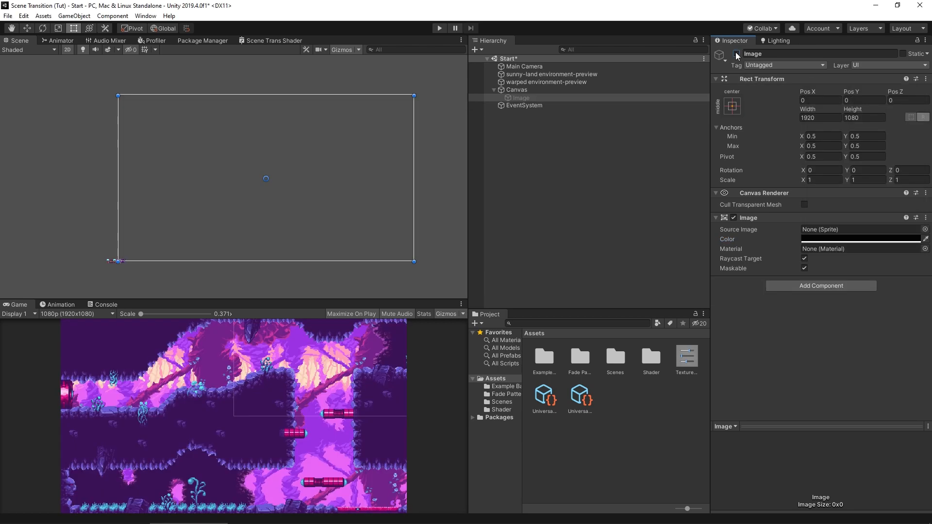
left_click(735, 53)
left_click(736, 53)
left_click(736, 54)
left_click(736, 53)
left_click(736, 54)
left_click(736, 53)
- Create a 2D Renderer Sprite Unlit Graph in the Shader folder and name it Scene Transition Shader
left_click(652, 423)
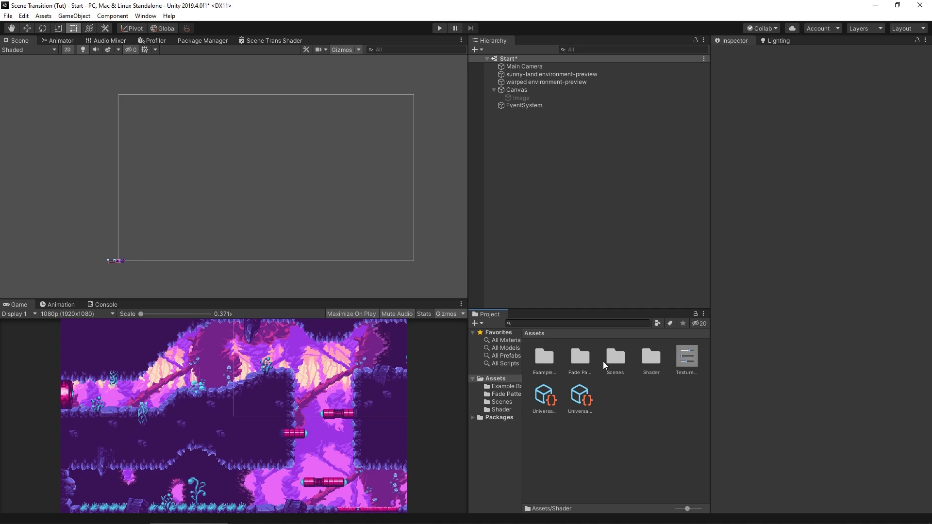
double_click(651, 357)
right_click(587, 384)
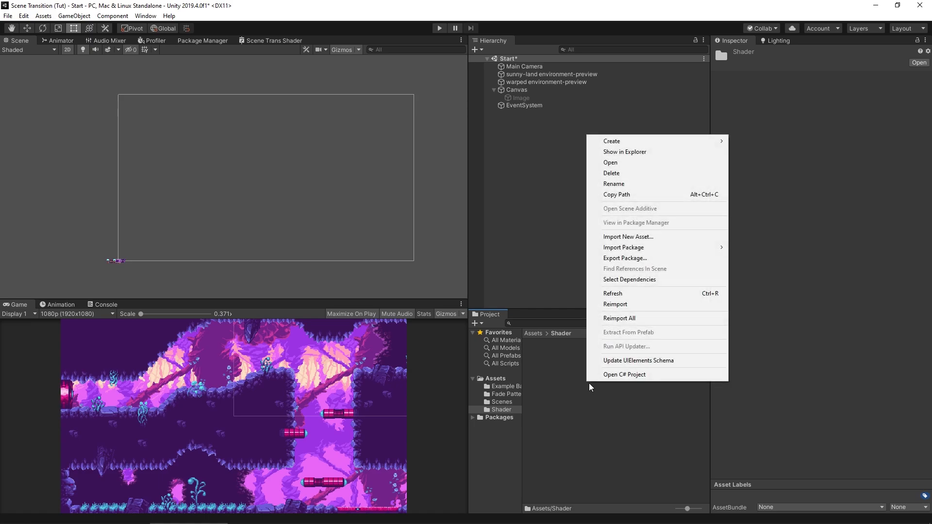
mouse_move(652, 145)
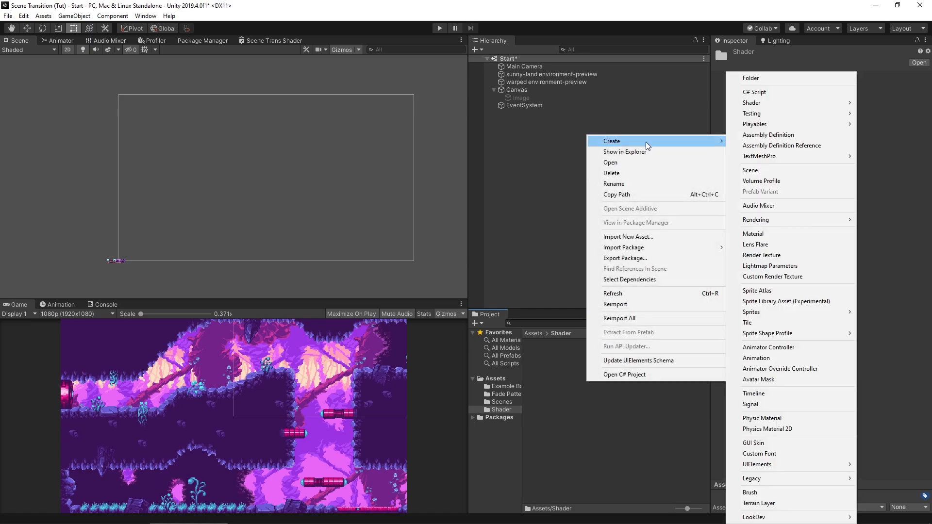
mouse_move(761, 105)
mouse_move(673, 162)
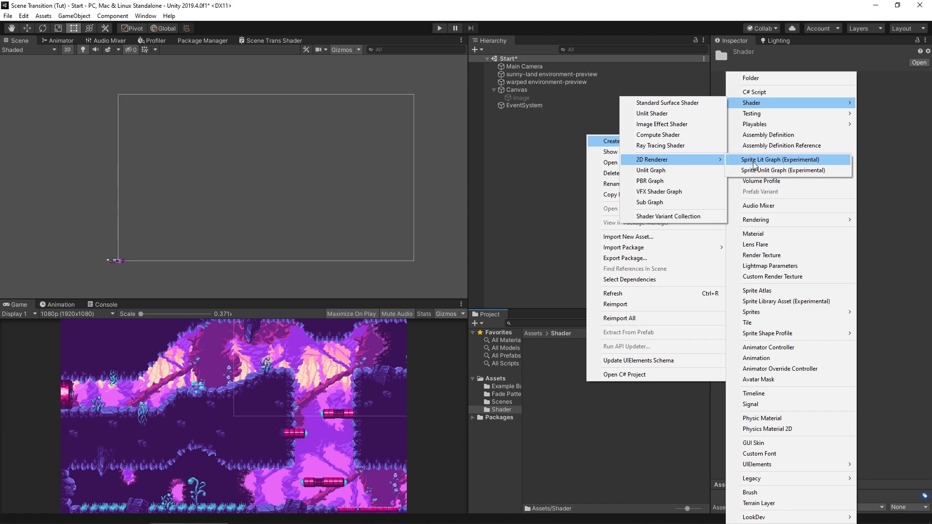
left_click(781, 171)
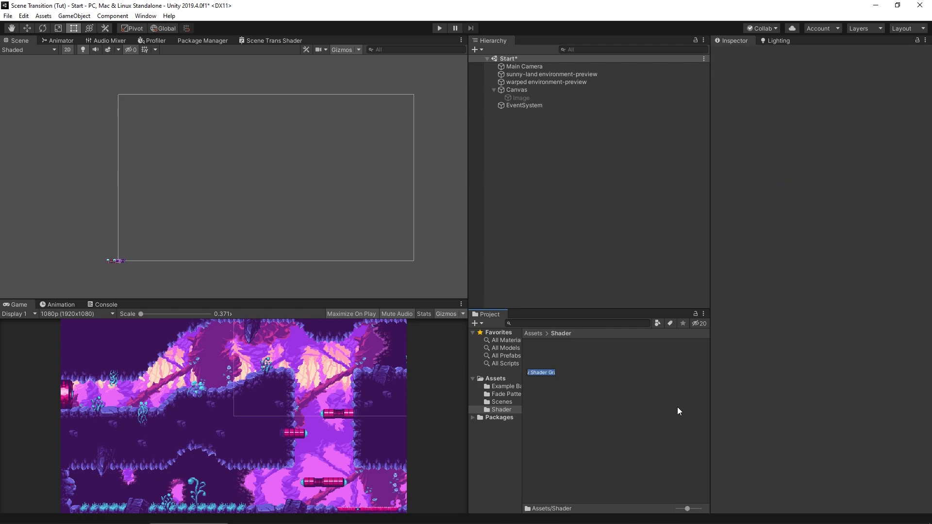
type("Scene")
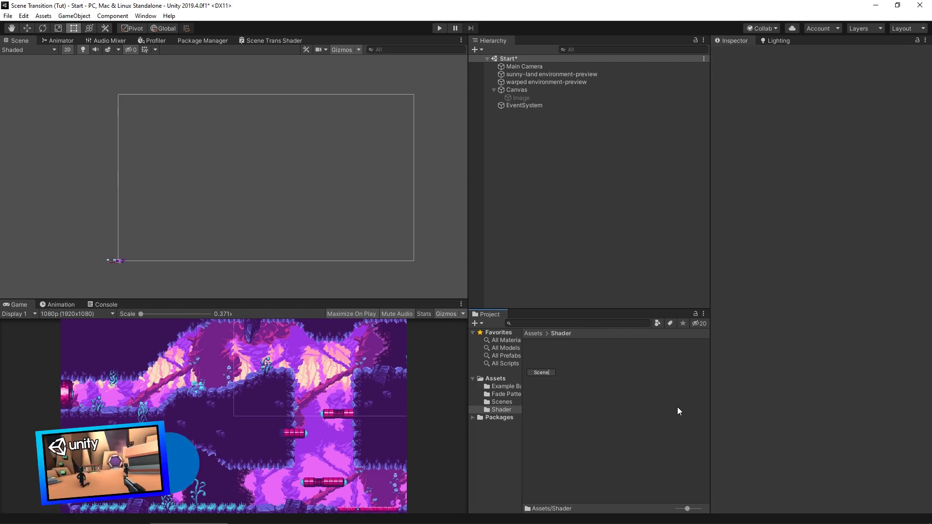
type("Transitio")
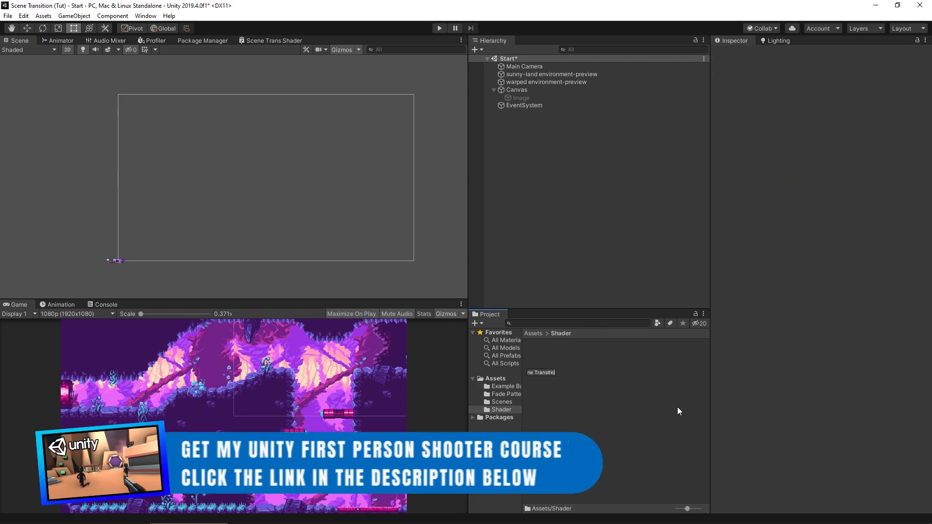
type("n Shader")
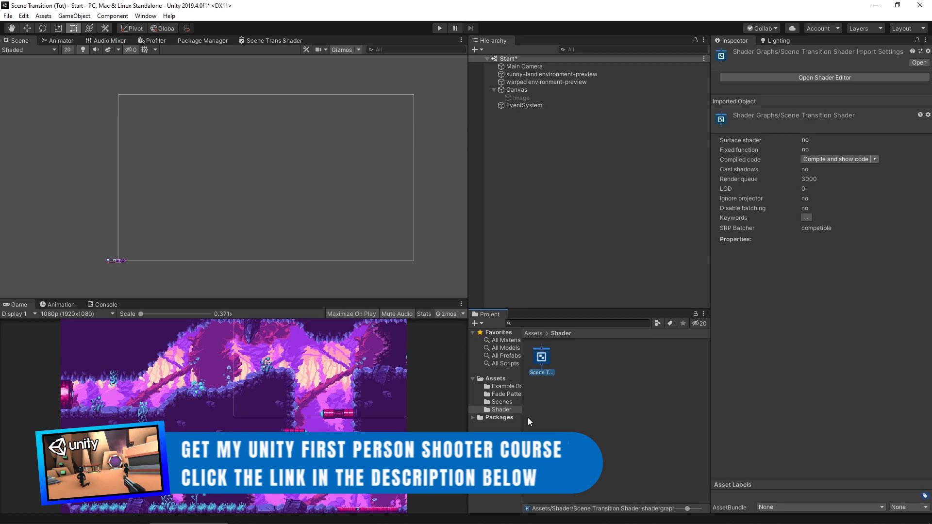
- Create a material from the Scene Transition Shader and name it Scene Transition Mat
right_click(539, 351)
mouse_move(627, 112)
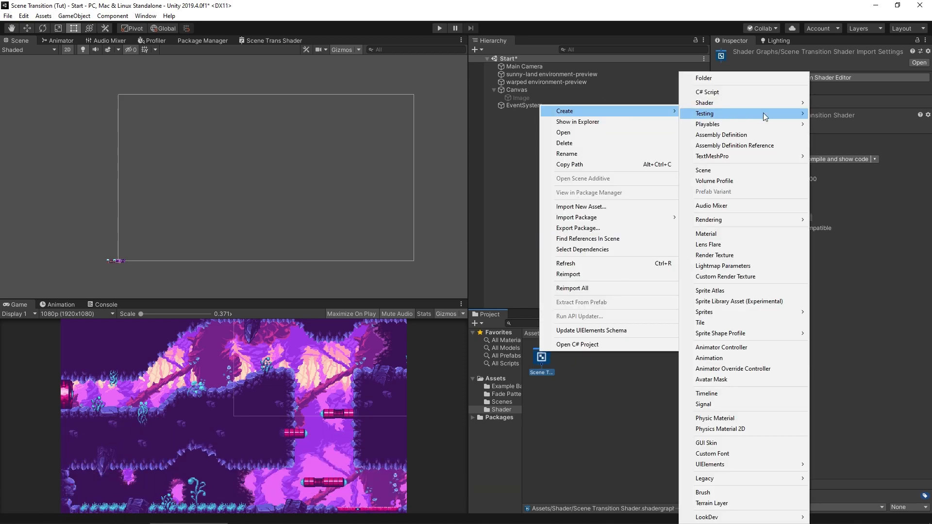
left_click(706, 234)
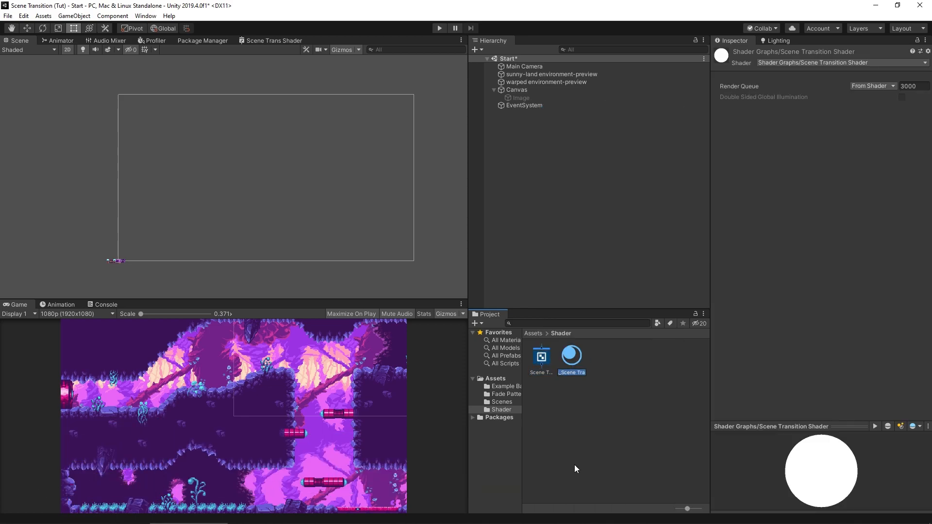
type("Scene Transition Mat")
key("Return")
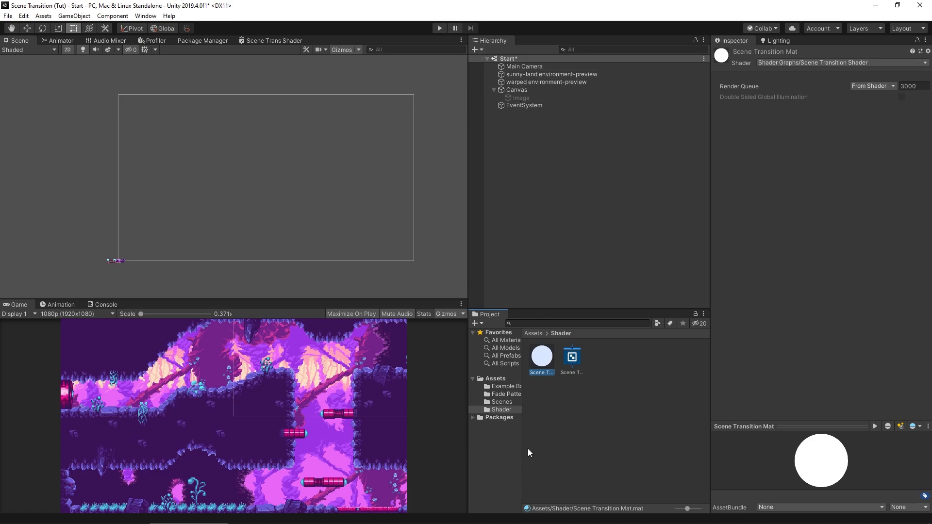
- Activate the canvas Image and assign Scene Transition Mat as its material
left_click(520, 98)
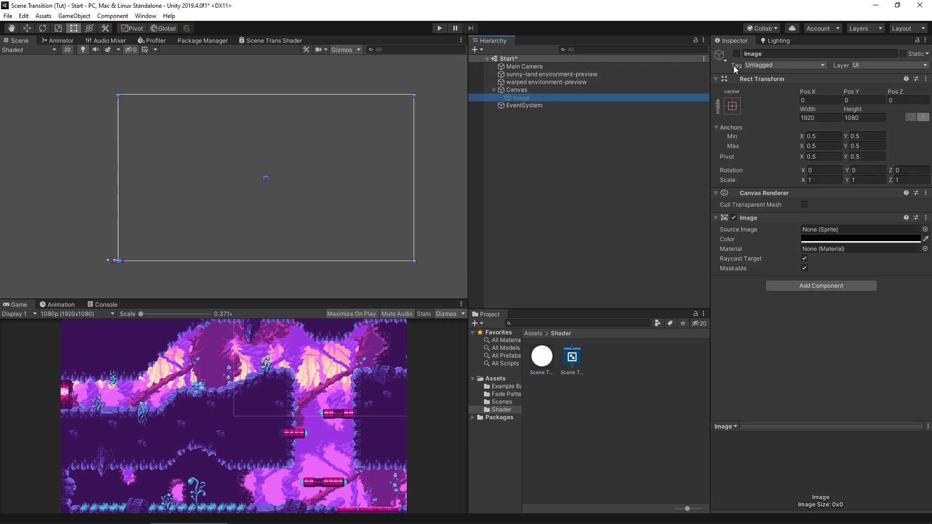
left_click(735, 54)
left_click_drag(535, 357, 825, 249)
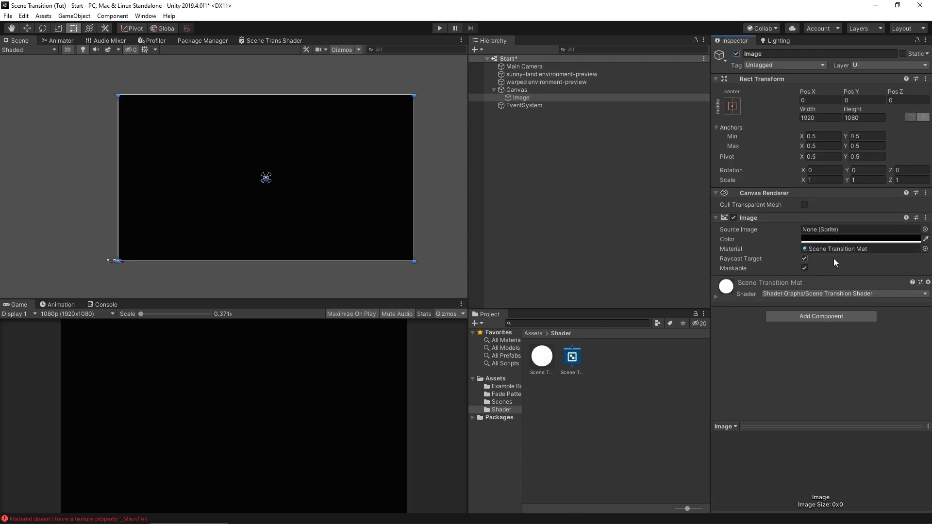
- Open the Scene Transition Shader in a maximized graph editor and move the Sprite Unlit Master node aside to free up space
double_click(570, 356)
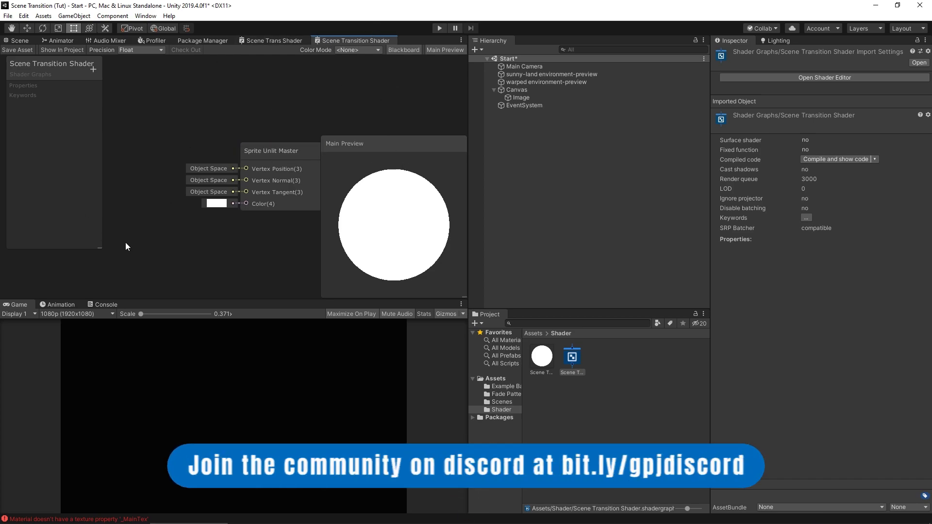
right_click(350, 40)
left_click(384, 47)
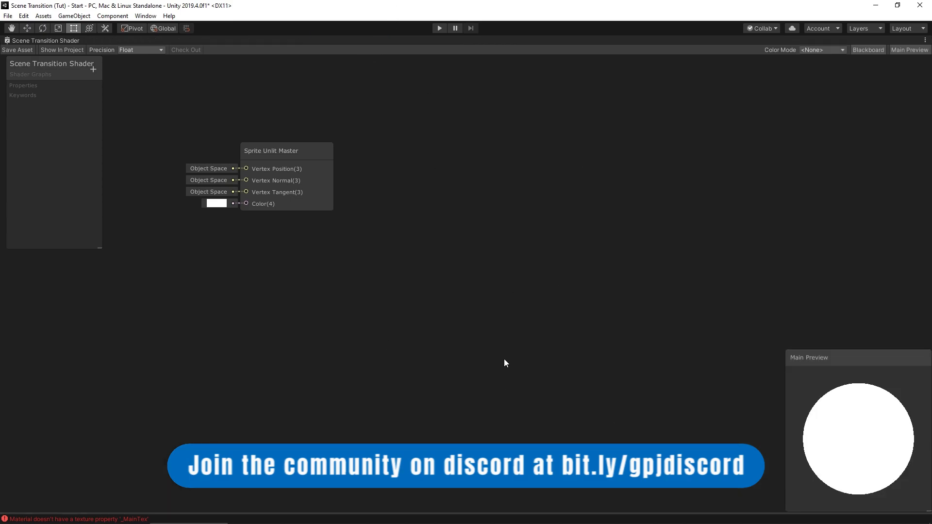
left_click_drag(288, 149, 625, 176)
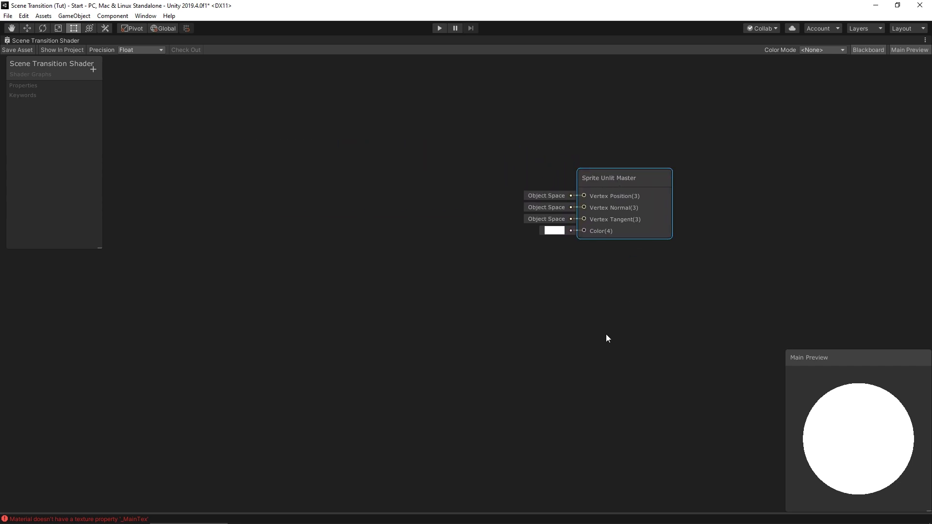
middle_click_drag(421, 230, 520, 333)
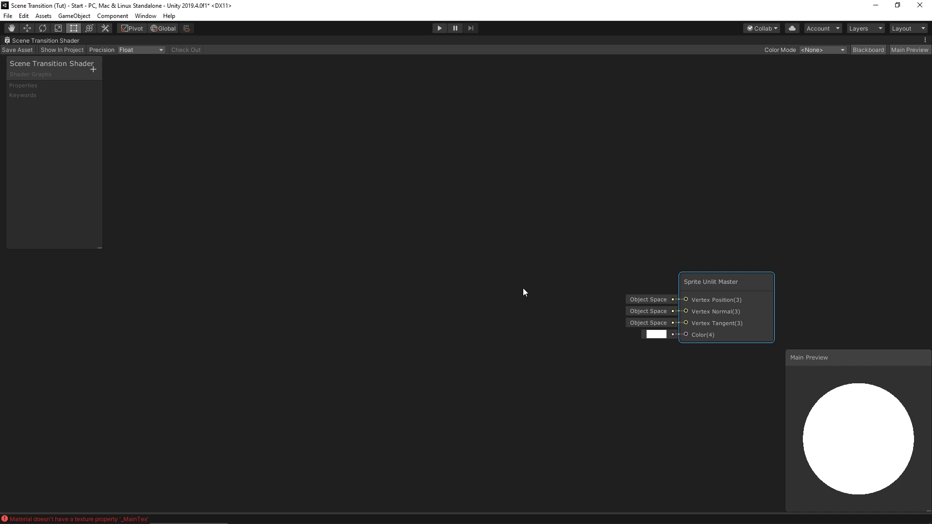
- Add a Texture2D property named Transition Texture to the shader graph
left_click(92, 69)
left_click(130, 129)
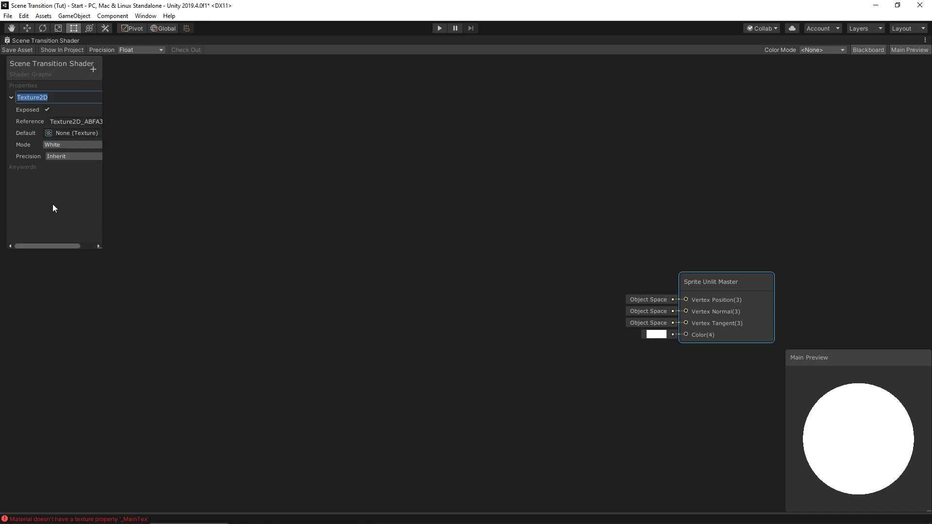
type("Transition Texture")
key("Return")
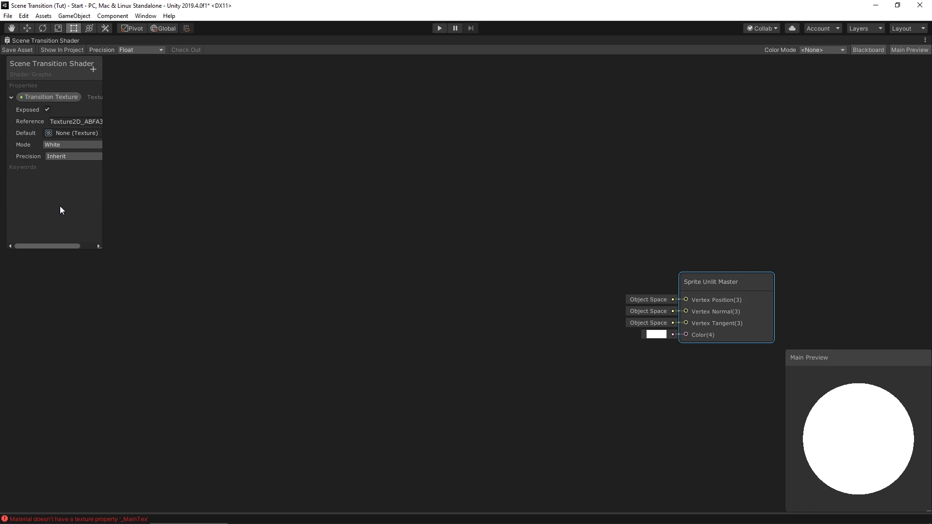
- Place the Transition Texture property in the graph and connect it to the Texture input of a new Sample Texture 2D node
left_click_drag(51, 97, 274, 229)
left_click(333, 291)
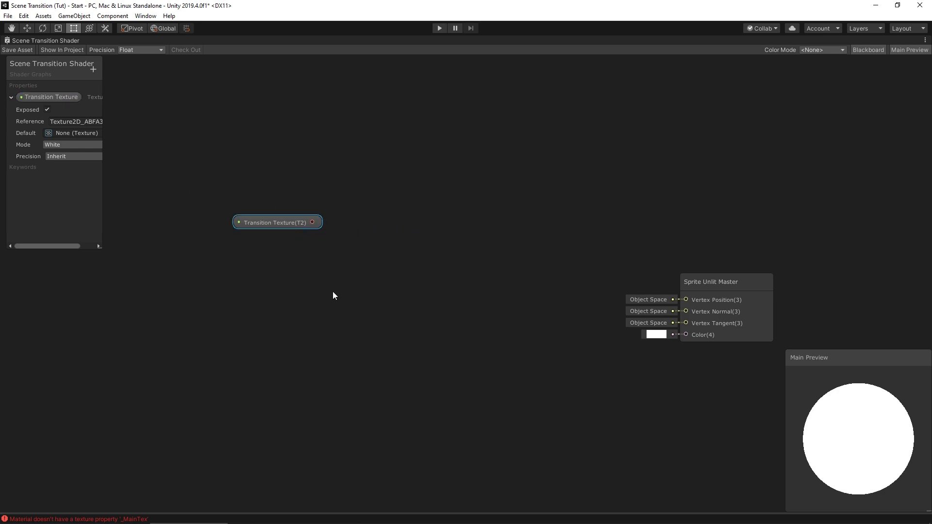
key("space")
type("s")
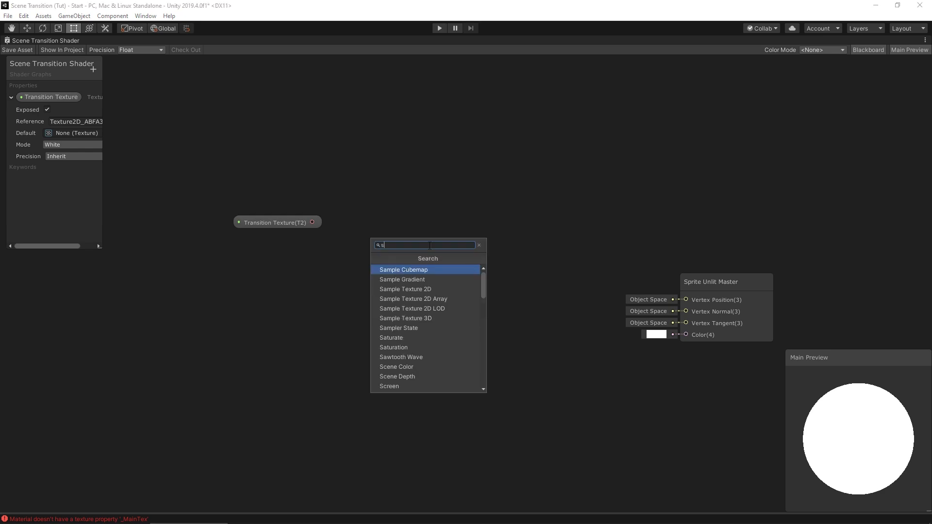
key("BackSpace")
key("Escape")
key("space")
type("sampl")
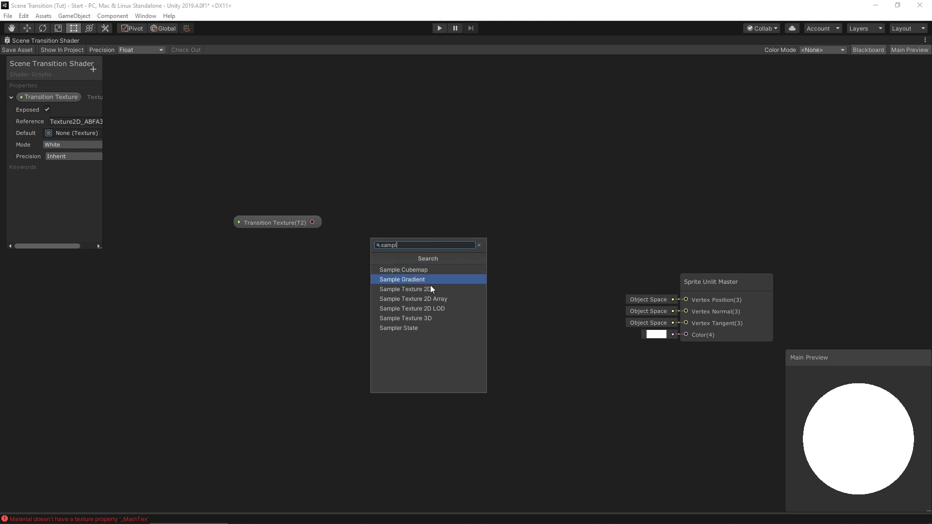
left_click(429, 289)
left_click_drag(460, 258, 427, 149)
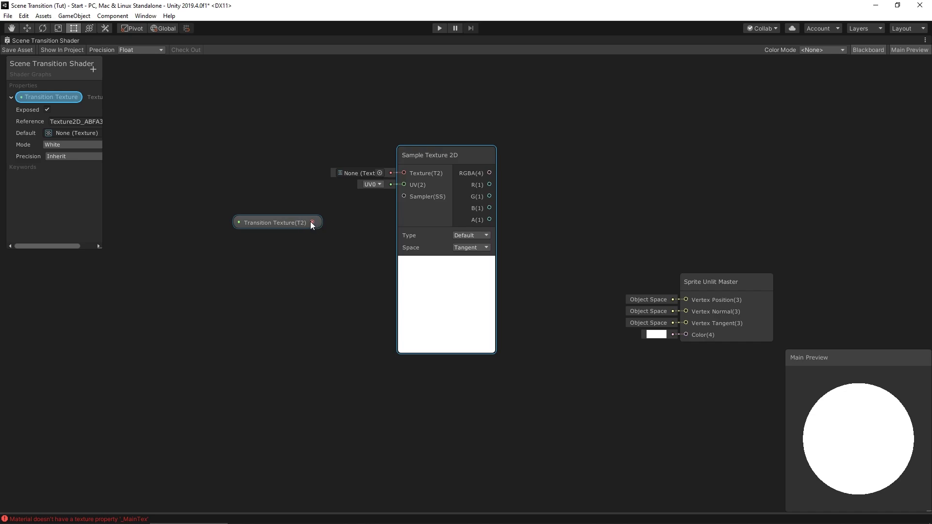
left_click_drag(312, 222, 409, 179)
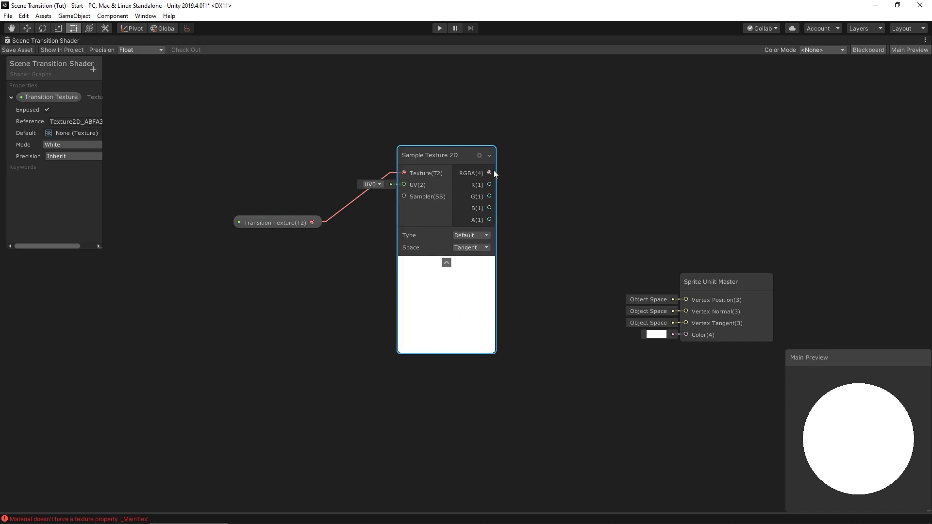
- Connect the sampler's RGBA output to the master node's Color input and set Transition Texture's default texture to fade3
left_click_drag(490, 172, 686, 336)
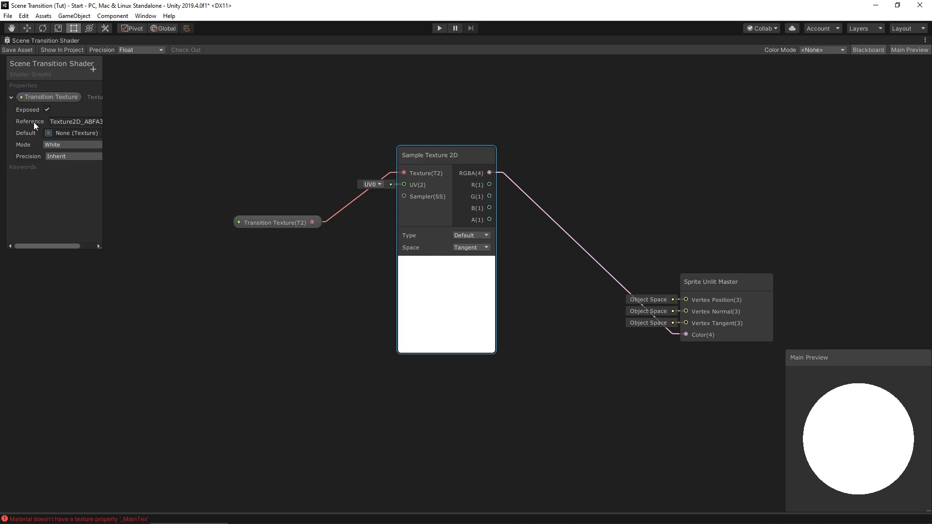
left_click_drag(104, 247, 155, 255)
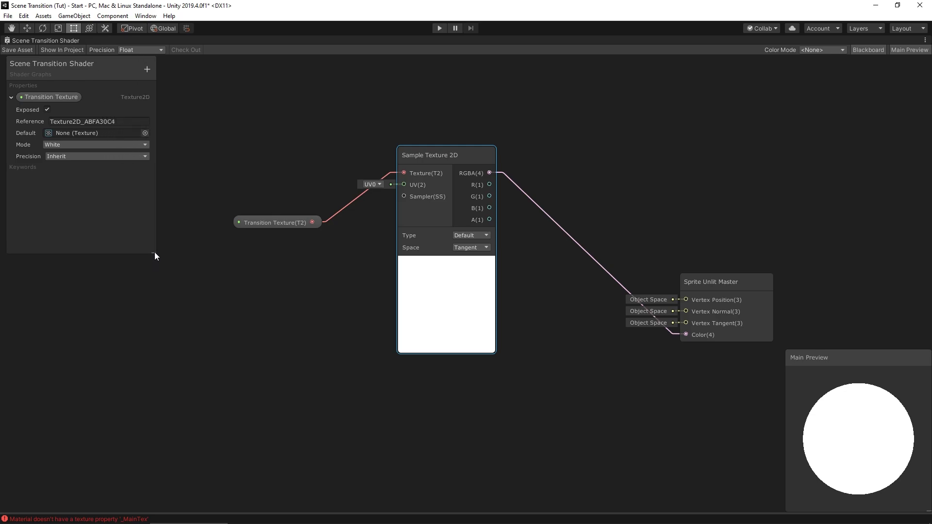
left_click(145, 133)
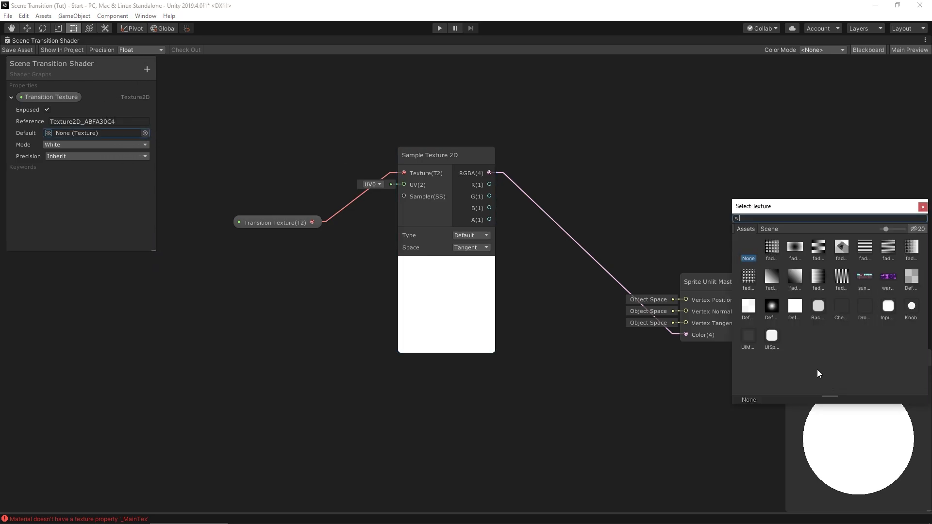
double_click(820, 250)
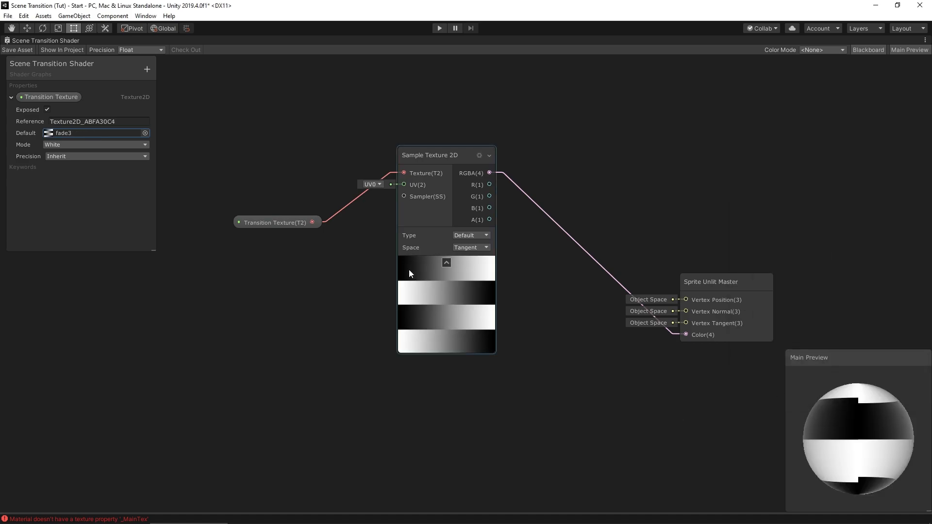
- Change the main preview mesh to a Cube and rotate it to face the view
left_click_drag(854, 444, 873, 446)
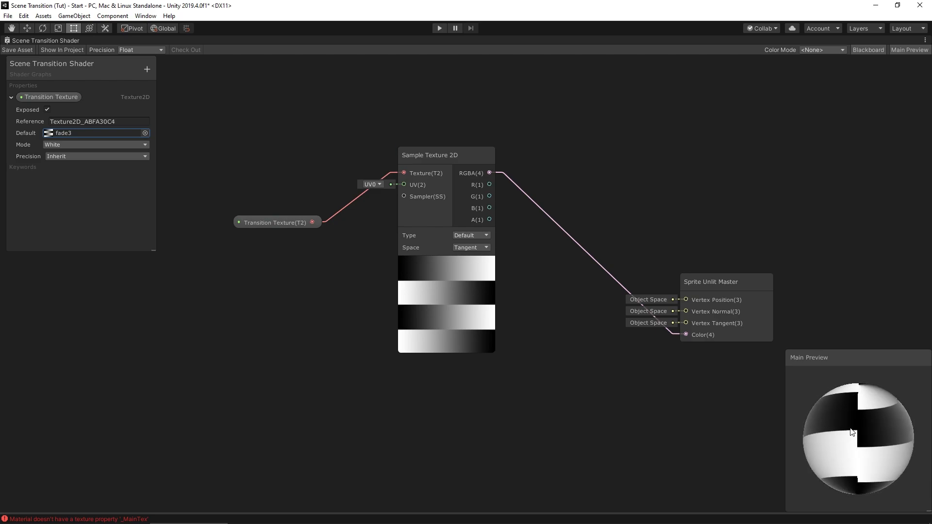
right_click(851, 432)
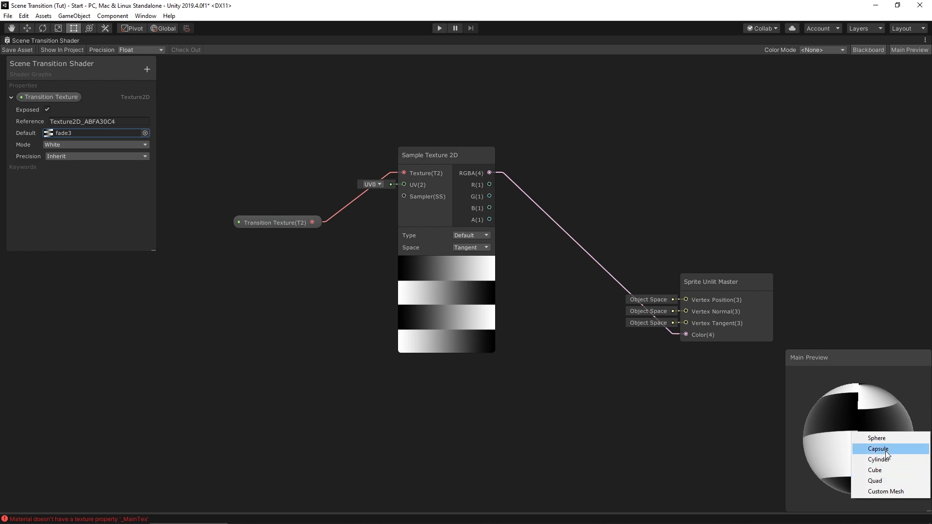
left_click(879, 470)
mouse_move(870, 435)
left_mouse_down()
mouse_move(855, 473)
mouse_move(833, 438)
mouse_move(895, 440)
mouse_move(883, 448)
mouse_move(875, 436)
left_mouse_up()
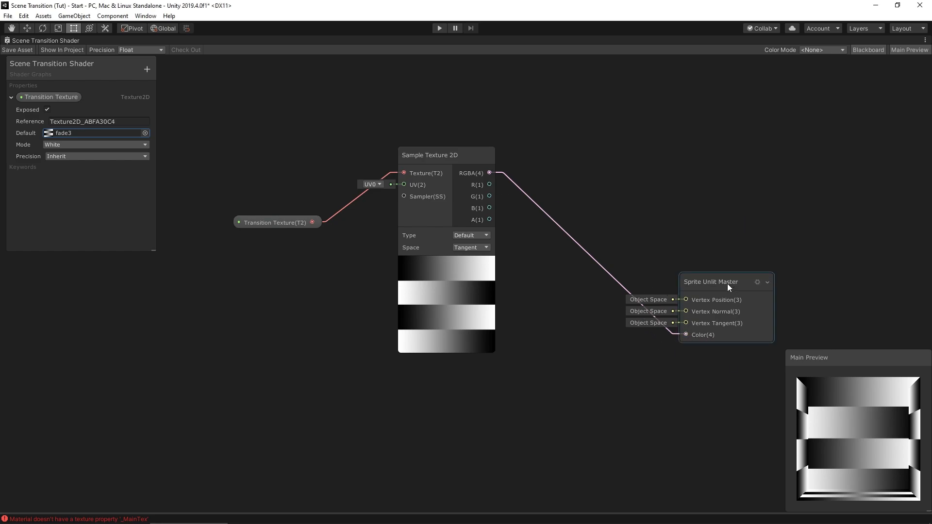
- Move the Sprite Unlit Master node up and disconnect the texture sampler from its Color input
left_click_drag(729, 284, 749, 212)
left_click_drag(694, 265, 599, 287)
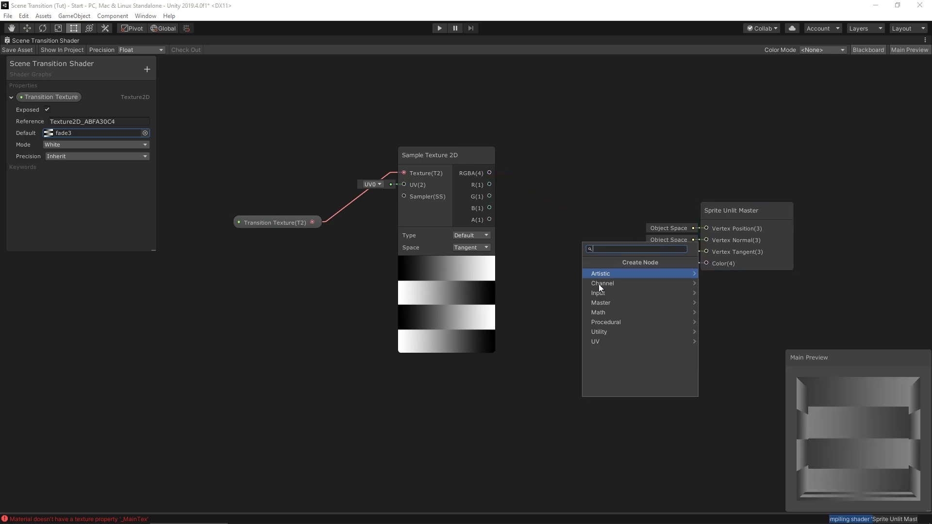
key("Escape")
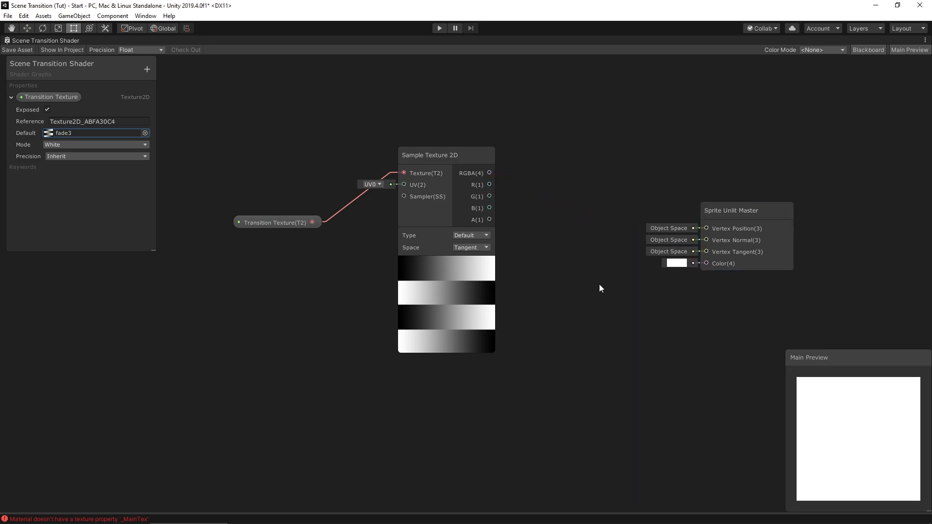
- Add a Color property named MainColor to the shader graph
left_click(147, 70)
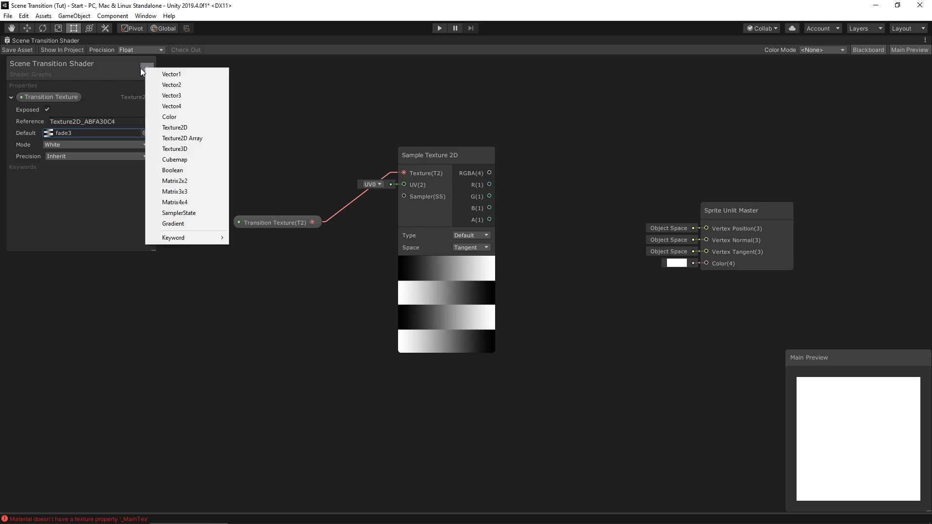
left_click(169, 118)
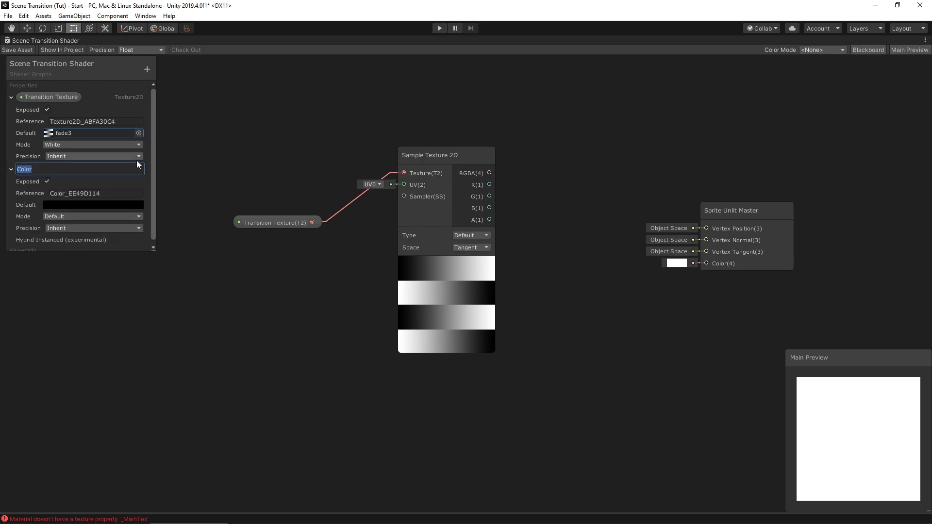
type("MainColor")
key("Return")
- Set MainColor's default colour to a muted teal
left_click(95, 205)
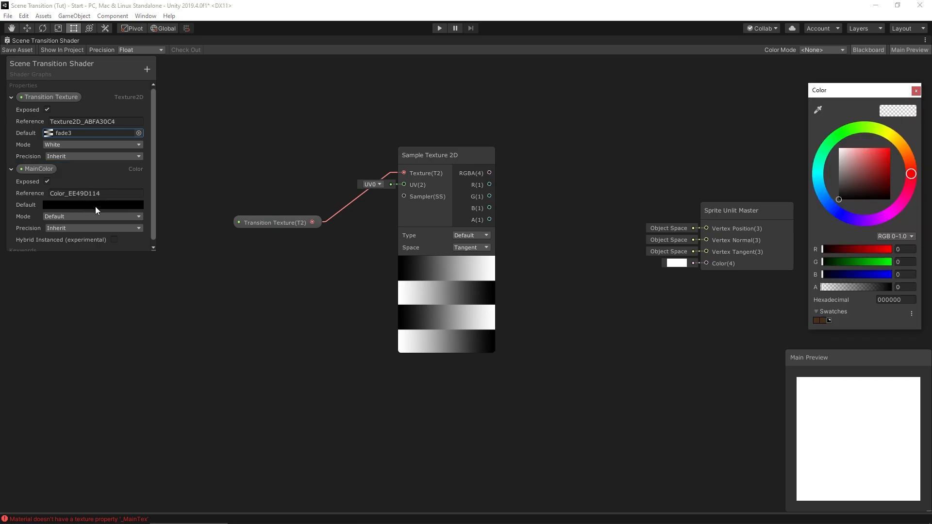
mouse_move(867, 185)
left_mouse_down()
mouse_move(838, 173)
mouse_move(815, 180)
mouse_move(865, 174)
left_mouse_up()
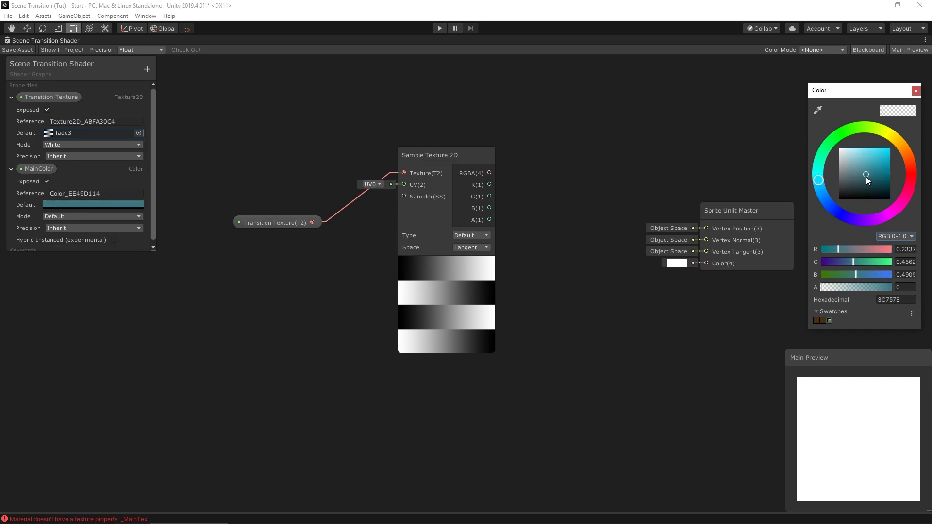
left_click(915, 90)
- Place a MainColor node, connect it to the master node's Color input and set the default colour's alpha to 1
left_click_drag(549, 121, 706, 263)
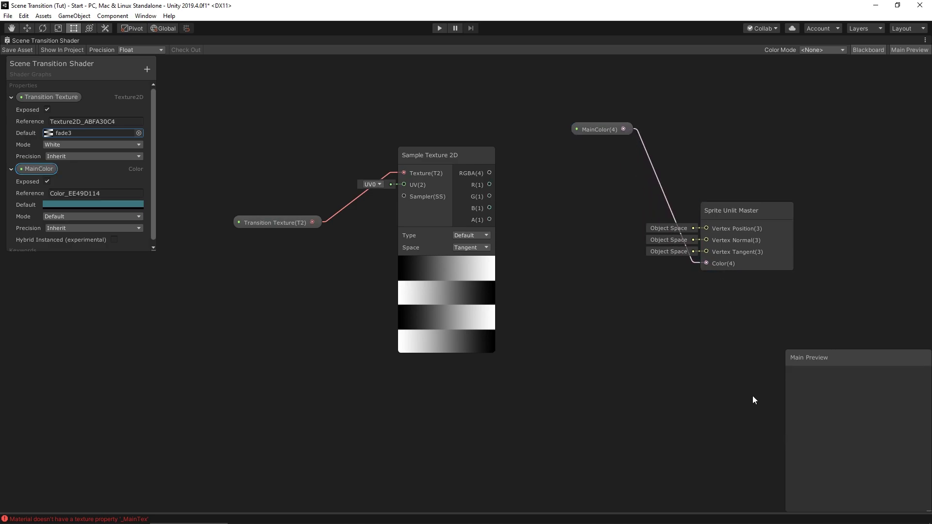
left_click(107, 204)
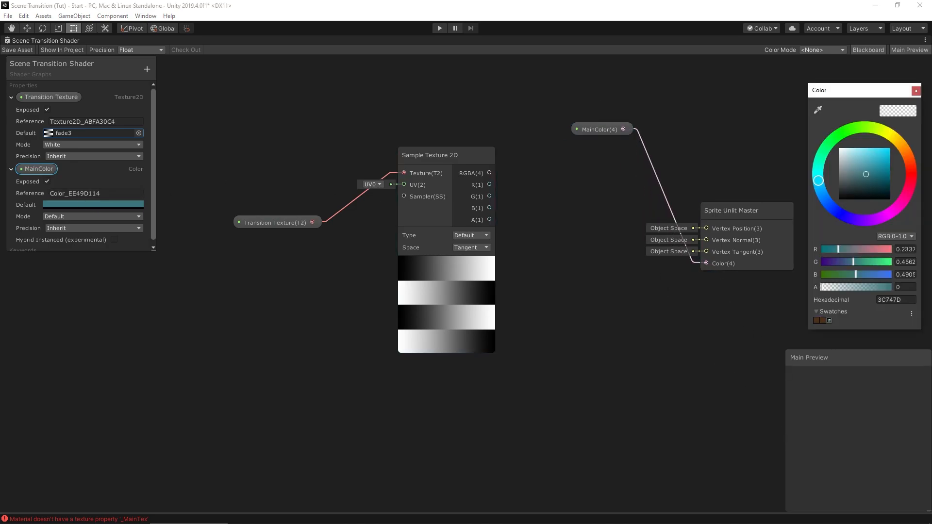
left_click_drag(827, 286, 896, 290)
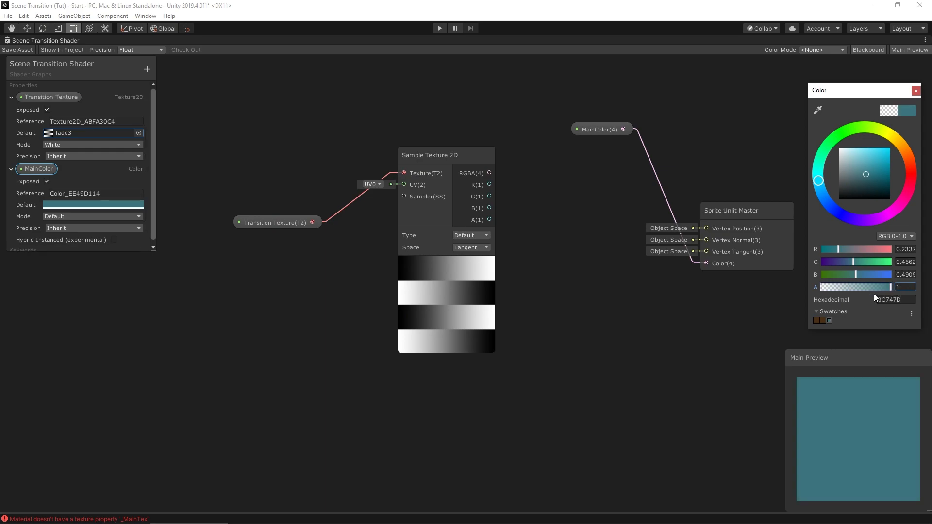
left_click(916, 94)
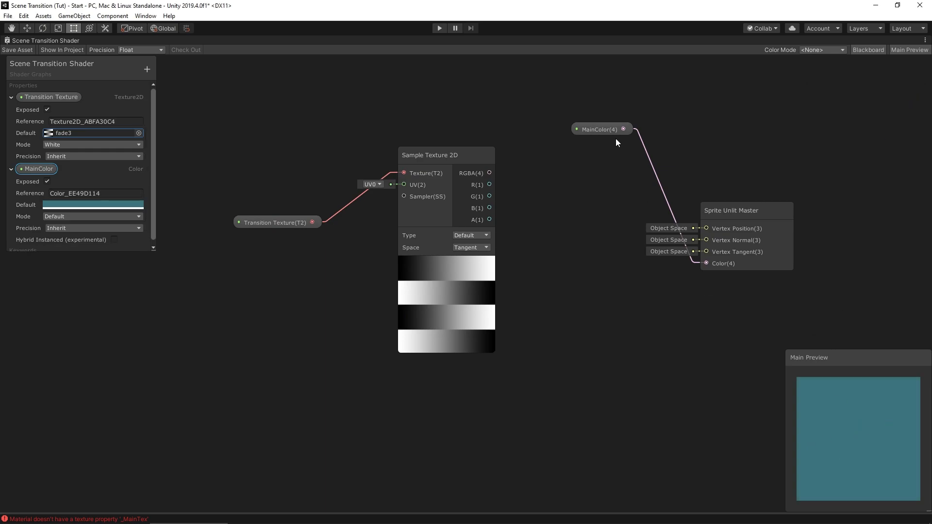
- Set MainColor's default colour to white (FFFFFF)
left_click(83, 205)
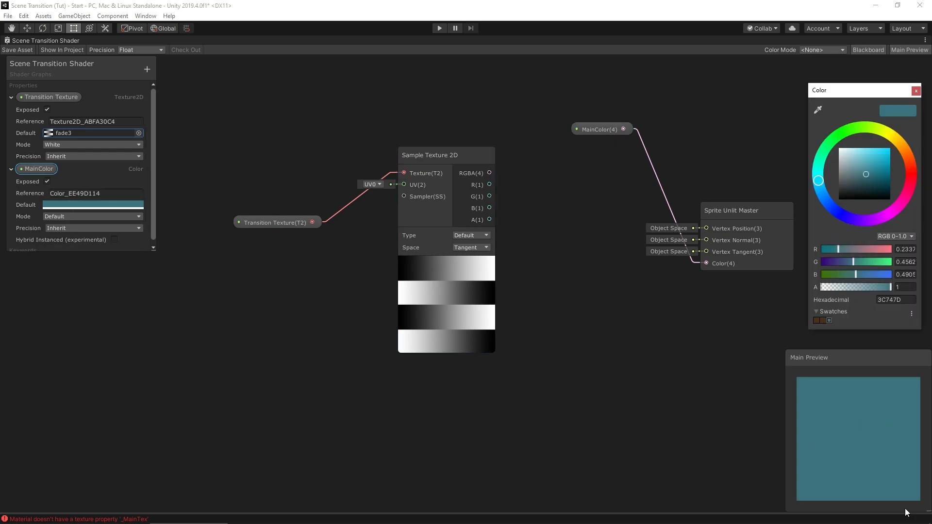
mouse_move(849, 144)
left_mouse_down()
mouse_move(840, 161)
mouse_move(837, 148)
left_mouse_up()
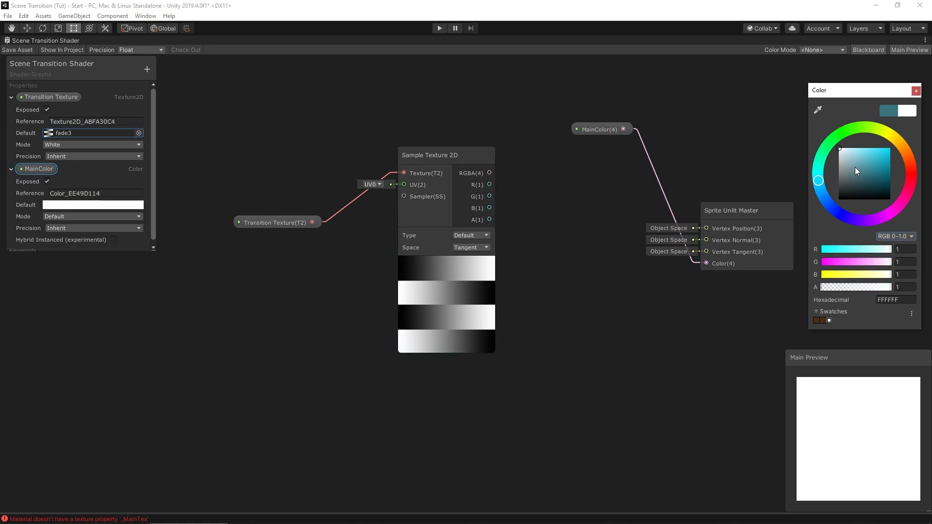
left_click(916, 91)
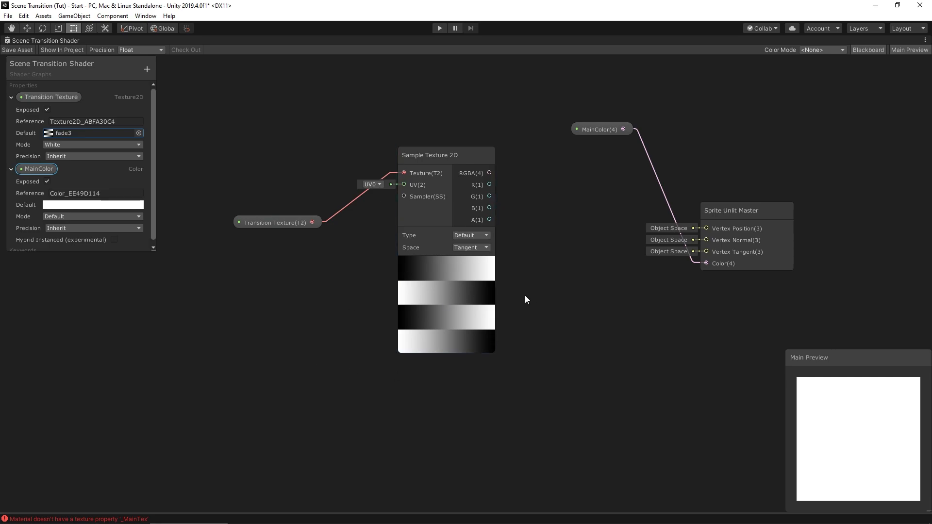
- Shift the Transition Texture and Sample Texture 2D nodes away from the master node and add a Step node in the gap
left_click_drag(264, 223, 202, 212)
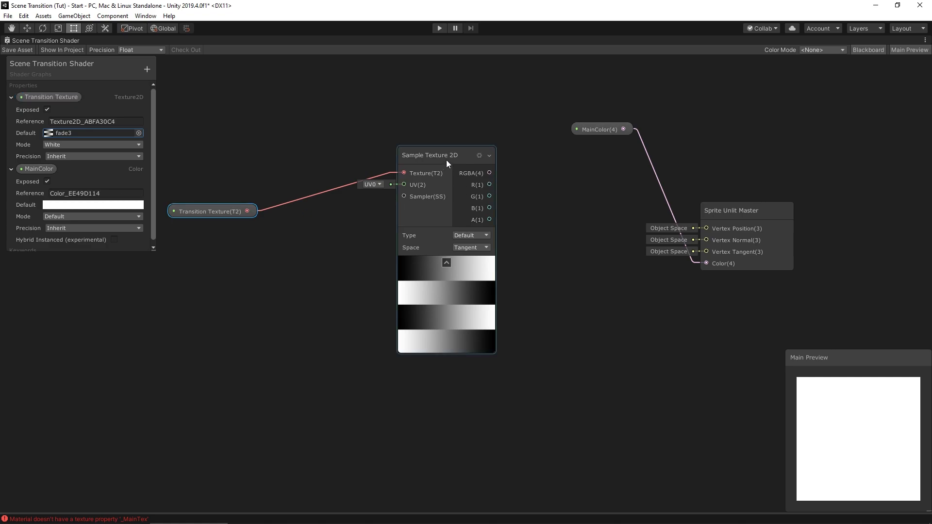
left_click_drag(444, 160, 351, 160)
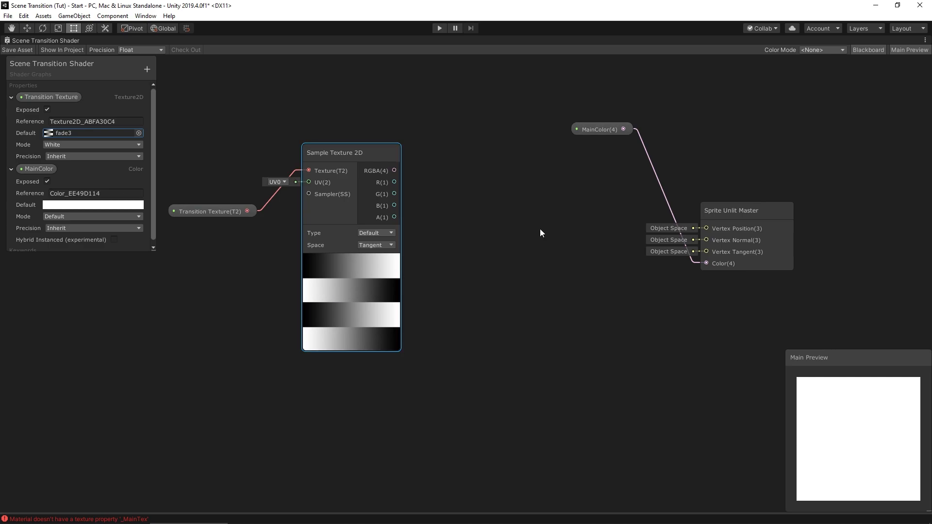
left_click(508, 258)
key("space")
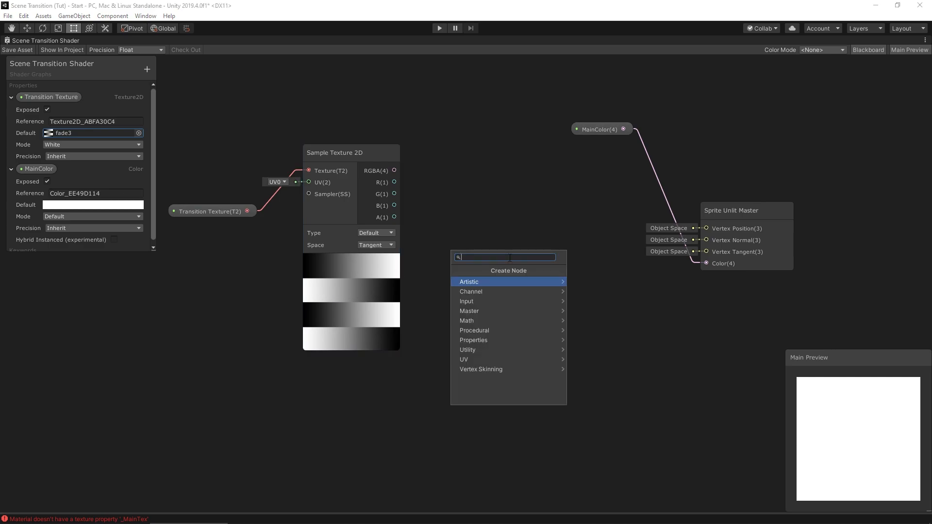
type("step")
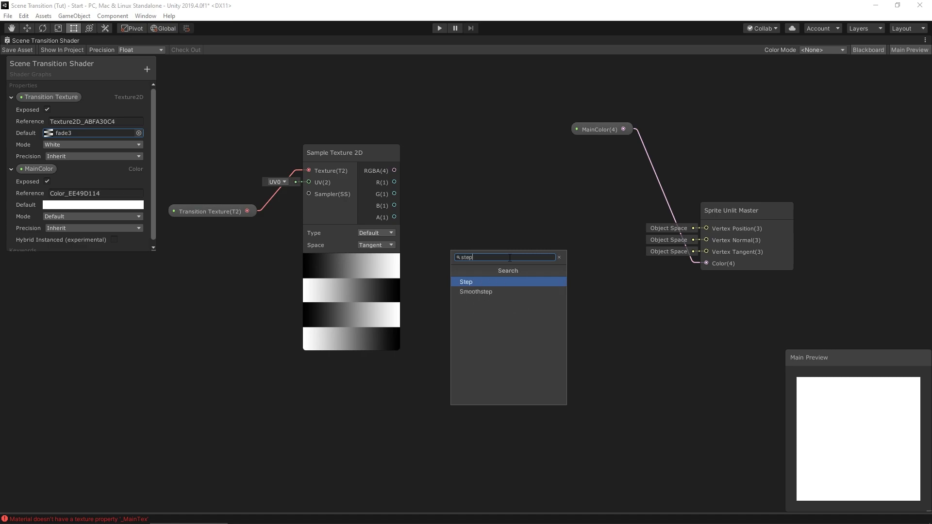
left_click(483, 282)
left_click_drag(541, 272, 505, 242)
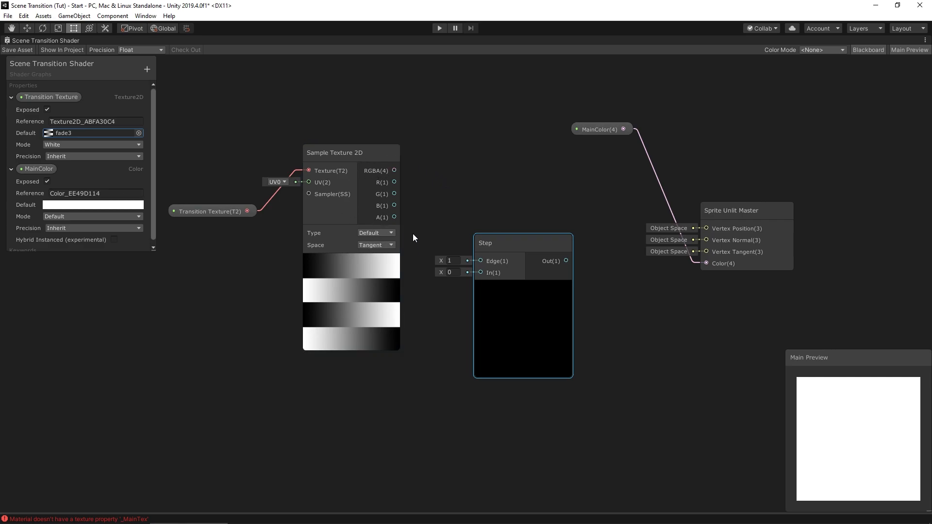
- Connect the sampler's R output to the Step node's In input and set its Edge value to about 0.5
left_click_drag(394, 182, 480, 272)
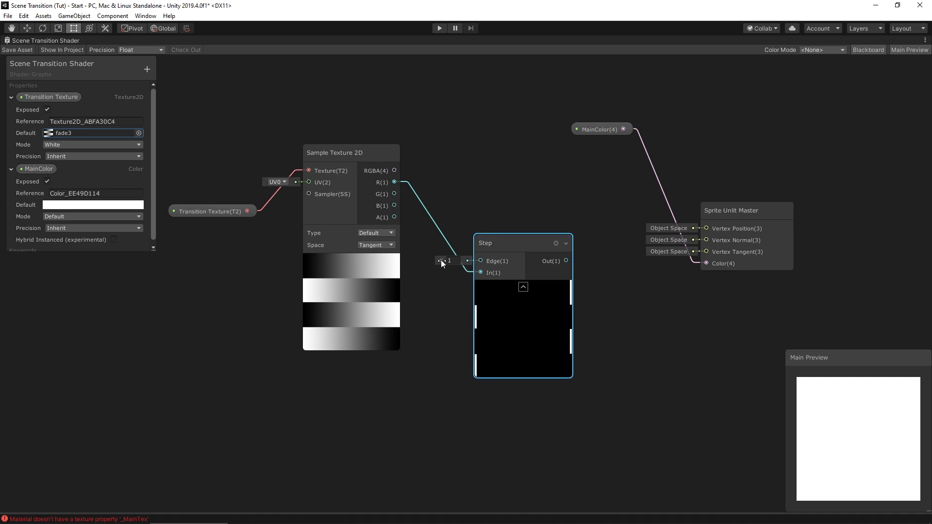
mouse_move(441, 260)
left_mouse_down()
mouse_move(421, 257)
mouse_move(455, 264)
mouse_move(447, 267)
left_mouse_up()
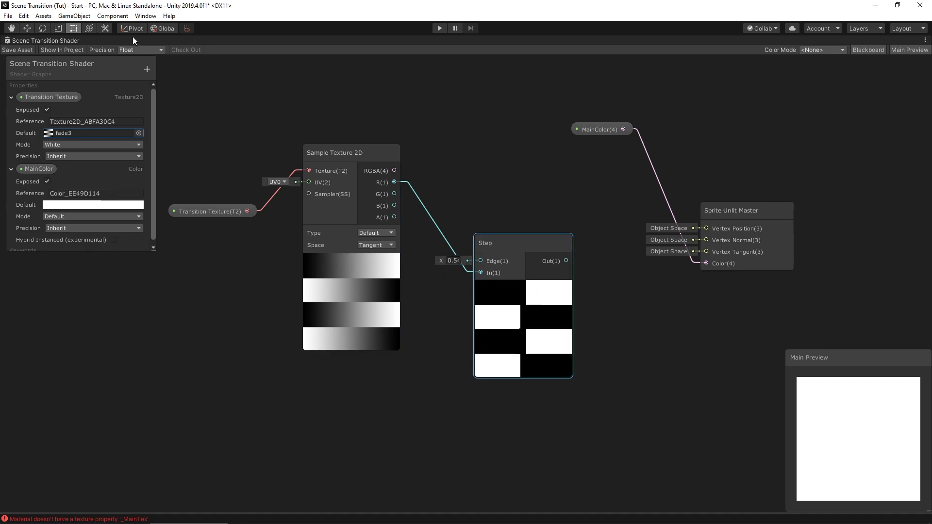
- Add a Vector1 property named Cutooff and enlarge the property list to fit all its settings
left_click(147, 69)
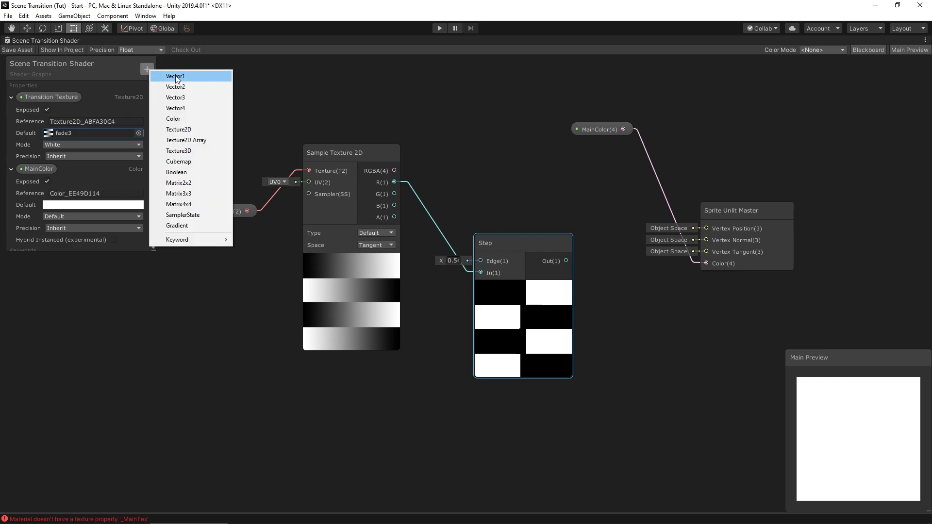
left_click(188, 79)
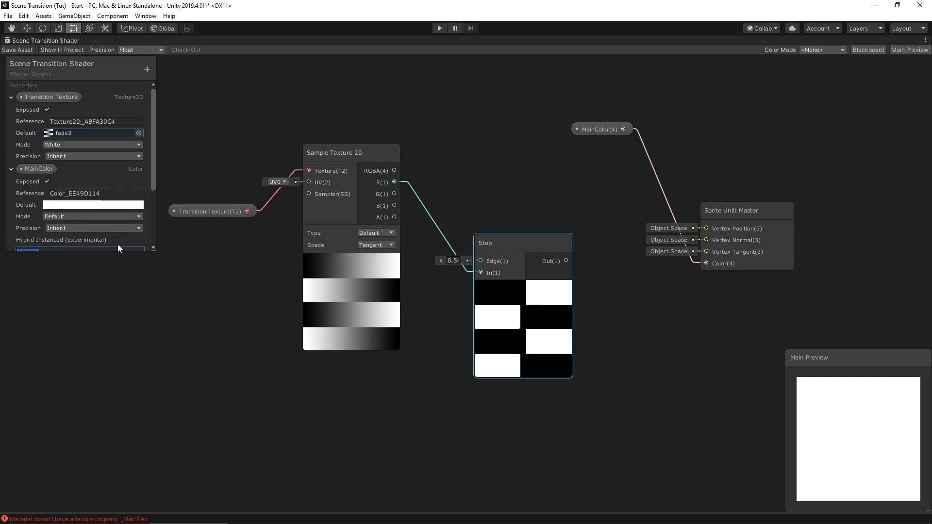
type("Cutoff")
key("Return")
scroll(106, 219, "down", 3)
left_click_drag(155, 253, 188, 505)
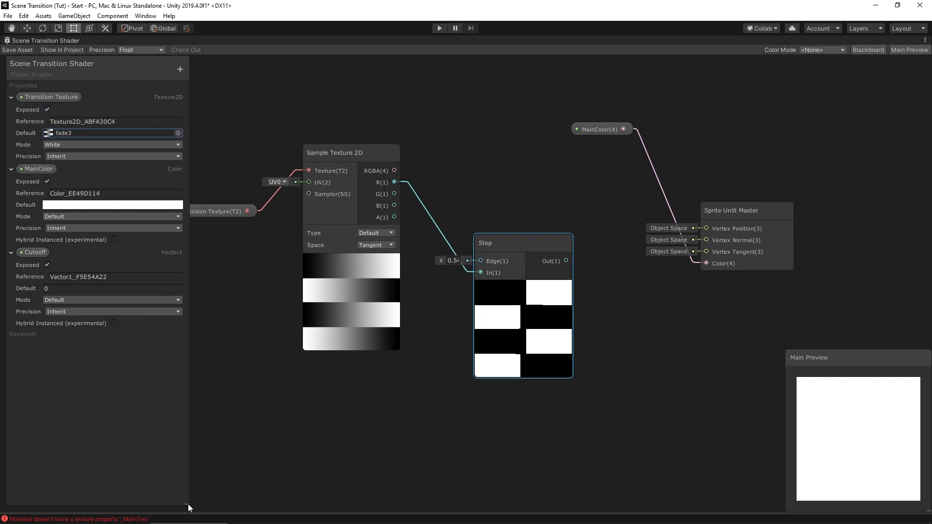
- Add the Cutooff property to the graph, connect it to the Step node's Edge input, and set its default to 0.5
left_click_drag(33, 252, 481, 261)
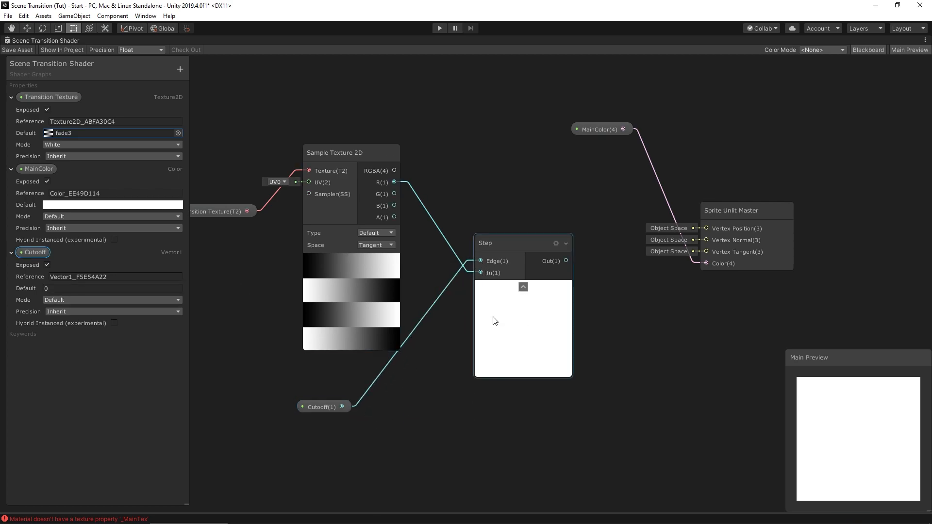
left_click(44, 288)
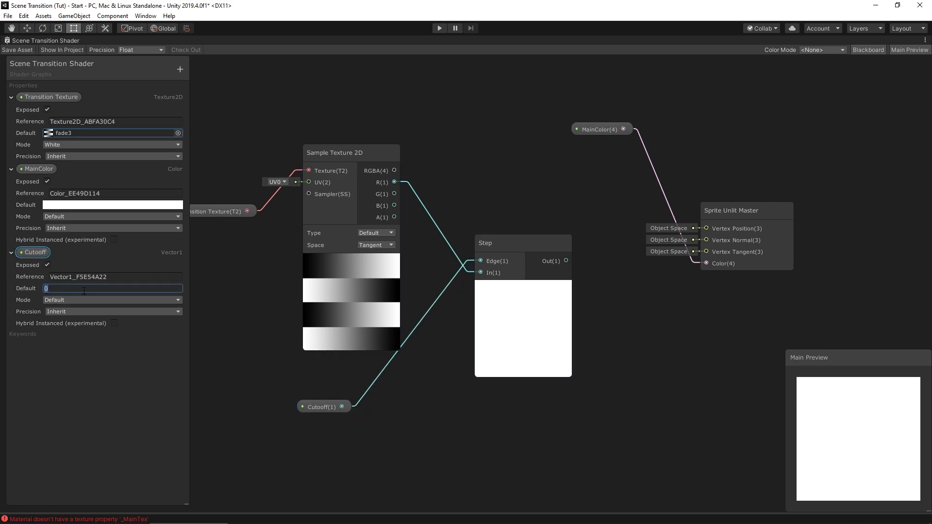
type("0.5")
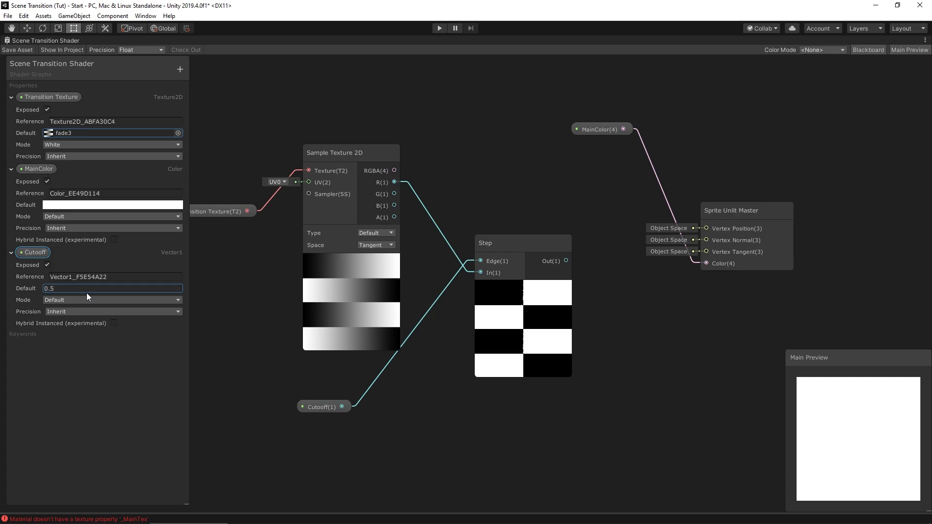
- Try a Cutooff default of 0.75 and return it to 0.5
left_click(59, 289)
type(".75")
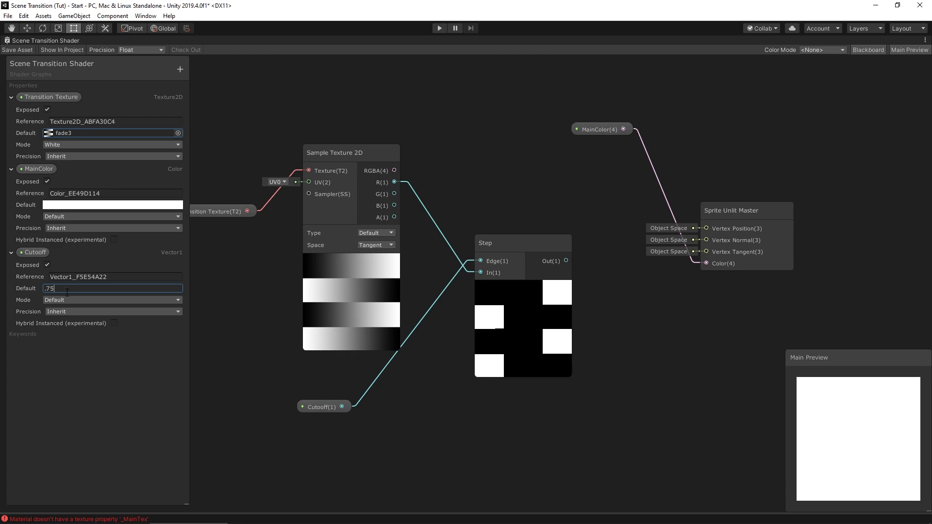
left_click_drag(67, 292, 45, 287)
type(".5")
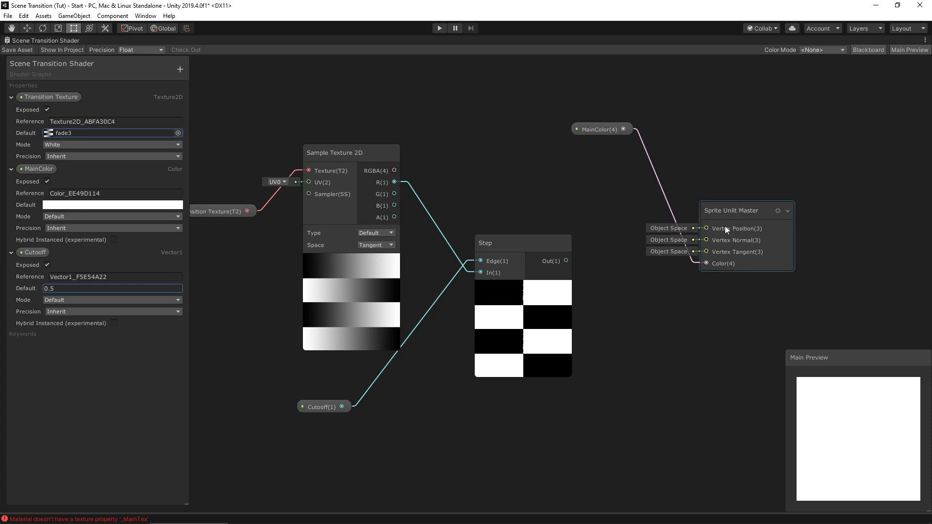
- Try feeding the Step node's output directly into the Sprite Unlit Master's Color input, and remove that connection
left_click_drag(730, 210, 747, 183)
left_click_drag(568, 260, 720, 235)
left_click_drag(894, 462, 825, 449)
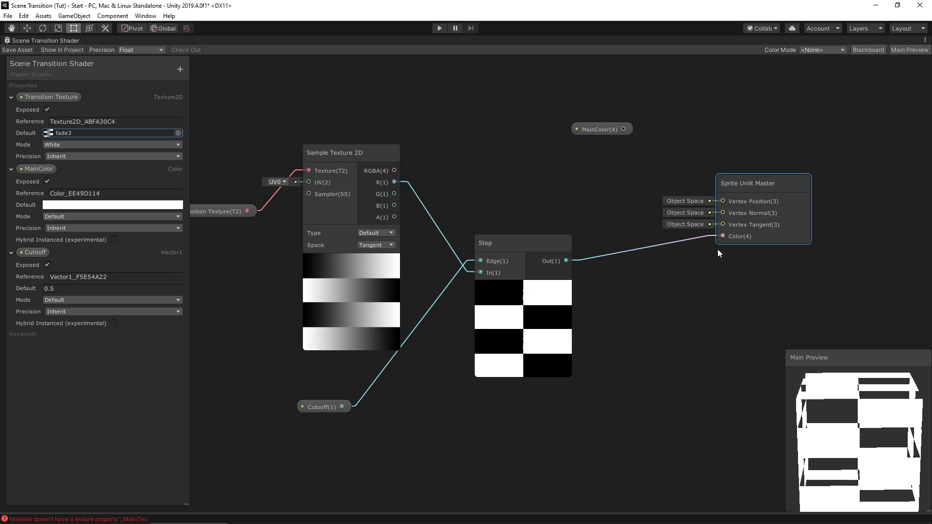
left_click(710, 235)
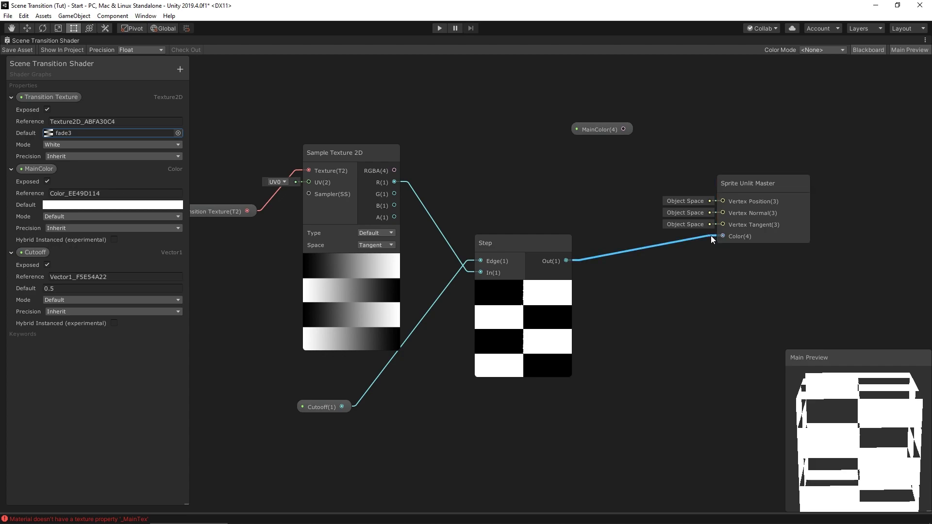
key("Delete")
- Spread the MainColor and Sprite Unlit Master nodes apart and connect MainColor to a new Split node between them
left_click(742, 184)
left_click_drag(742, 184, 790, 176)
left_click_drag(601, 133, 552, 131)
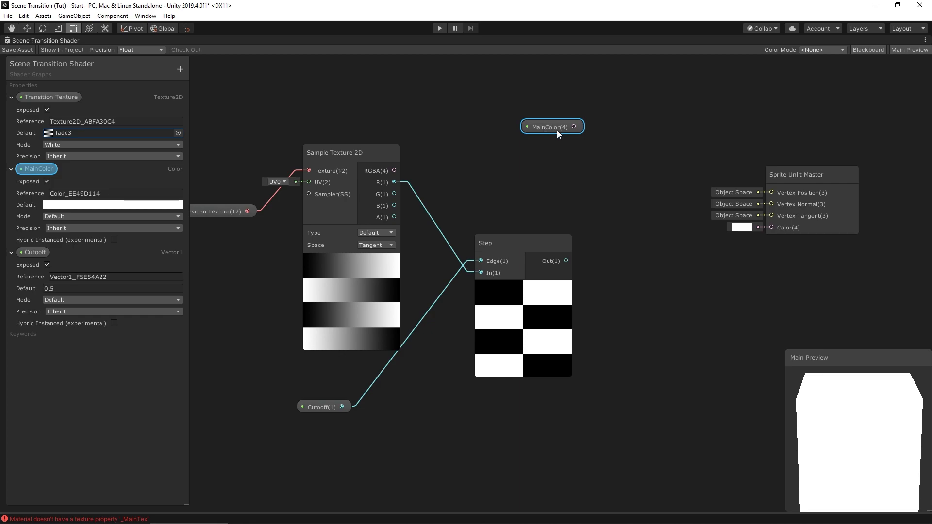
left_click(646, 225)
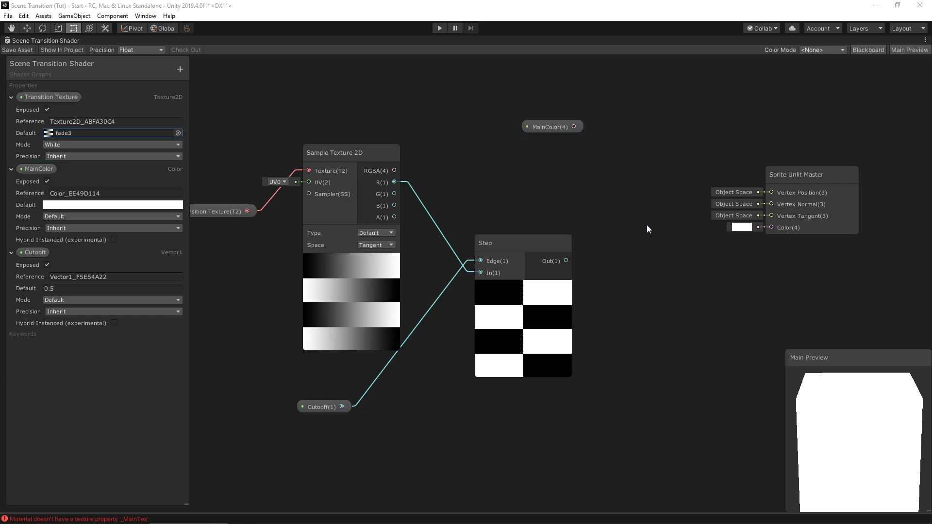
key("space")
type("split")
key("Return")
left_click_drag(677, 240, 649, 165)
left_click_drag(575, 127, 631, 162)
- Shift the master node further away and place a Vector 4 node between it and the Split node
left_click_drag(787, 176, 848, 186)
left_click(709, 323)
key("space")
type("ve")
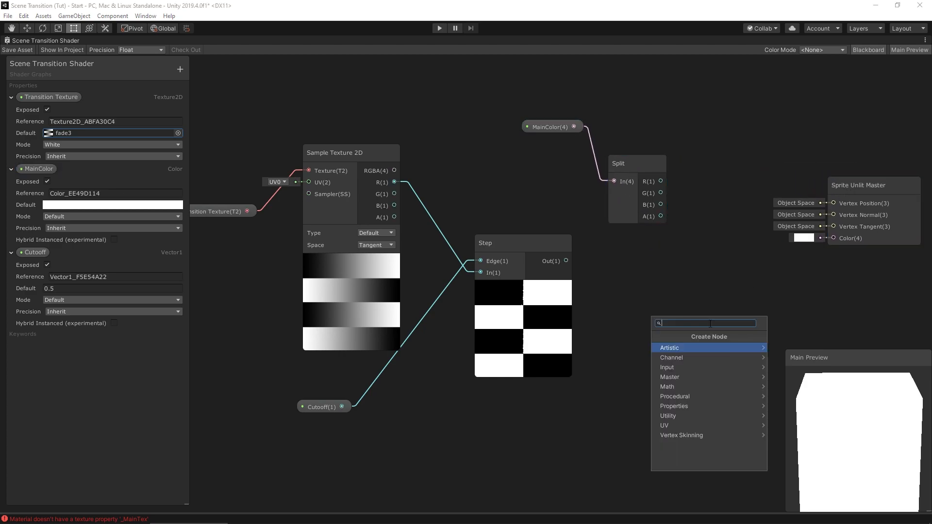
type("ct")
key("Down")
key("Down")
key("Down")
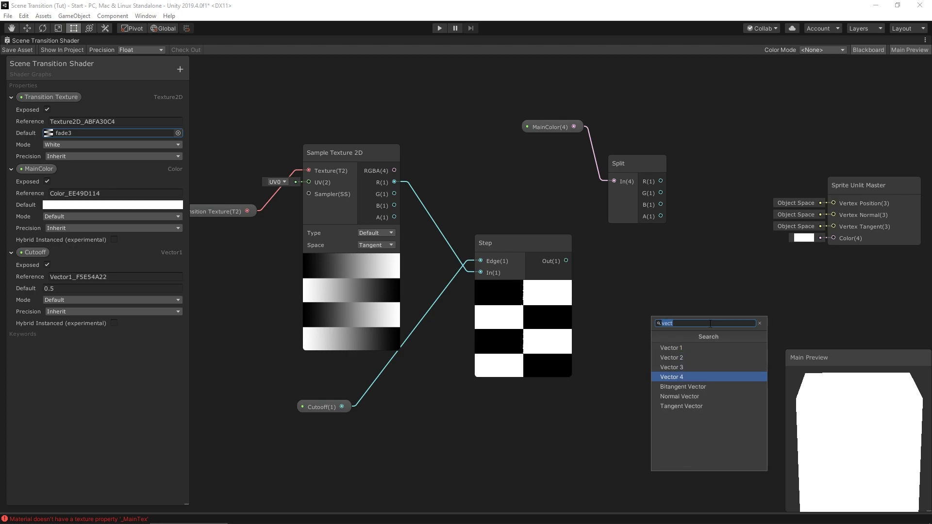
key("Return")
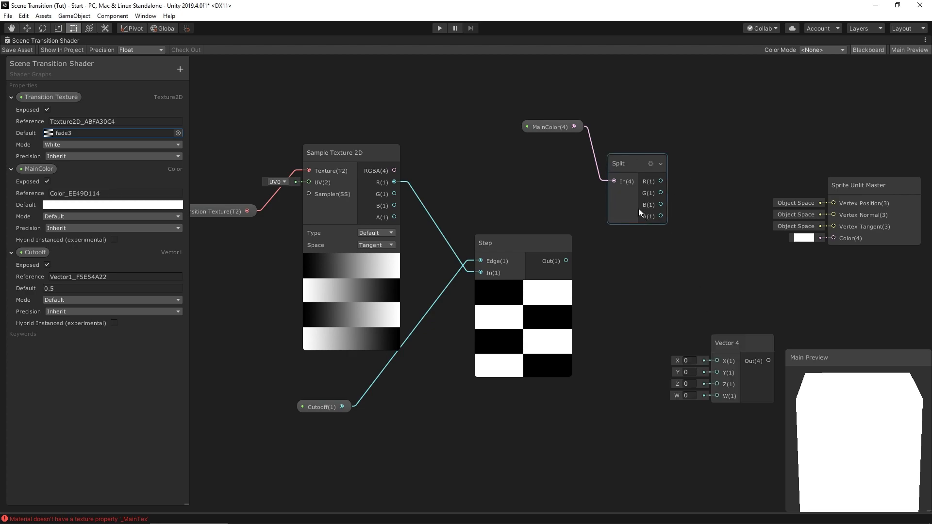
left_click(732, 342)
left_click_drag(732, 343, 707, 249)
- Connect the Split node's R, G and B outputs to the Vector 4 node's X, Y and Z inputs
left_click_drag(660, 181, 691, 263)
left_click_drag(660, 192, 690, 277)
left_click_drag(660, 205, 692, 289)
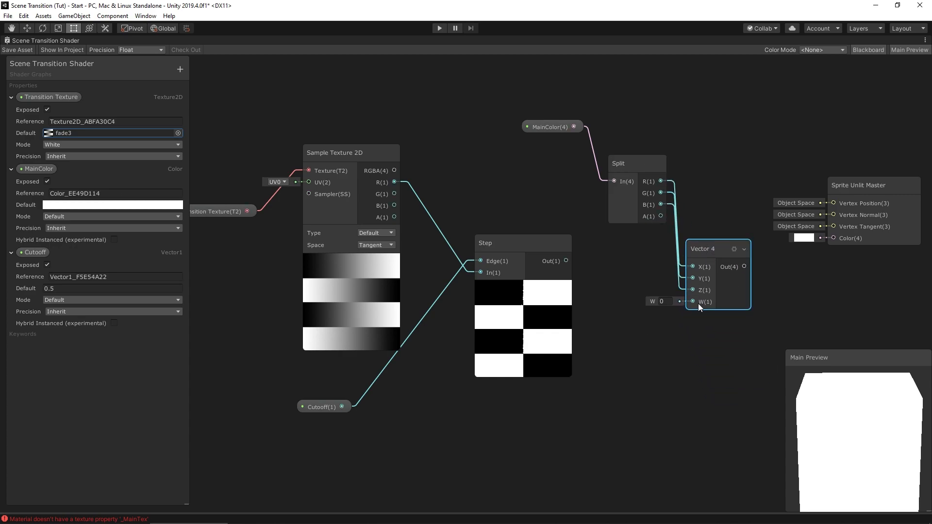
- Connect the Step node's output to Vector 4's W input, and Vector 4's output to the master node's Color
left_click(486, 263)
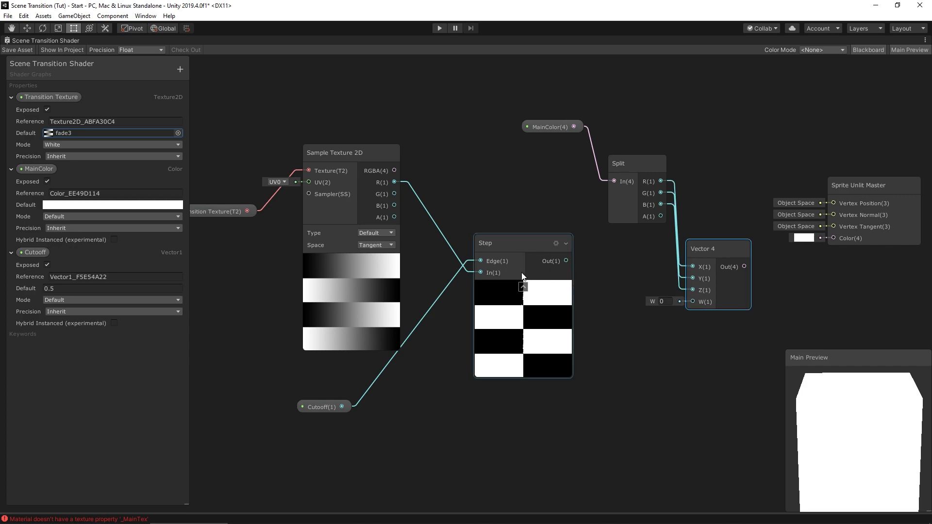
left_click_drag(566, 261, 693, 301)
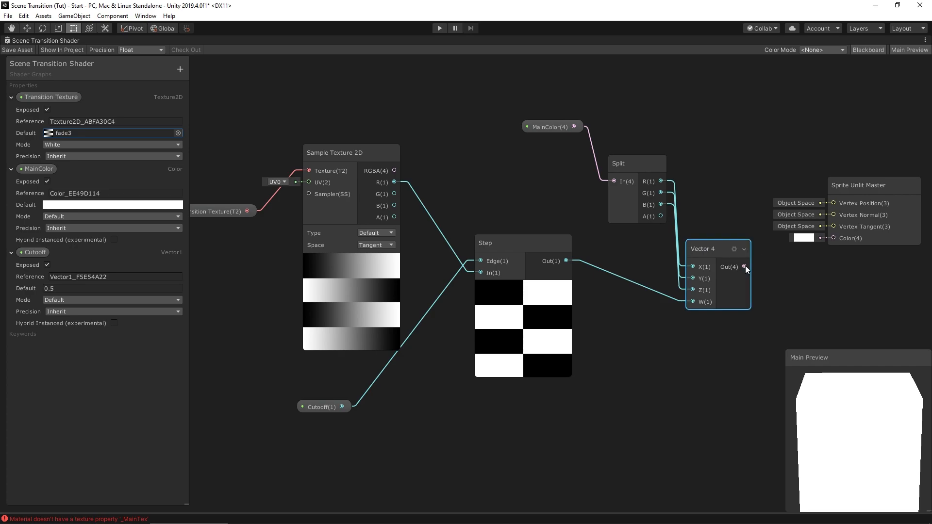
left_click_drag(744, 266, 833, 238)
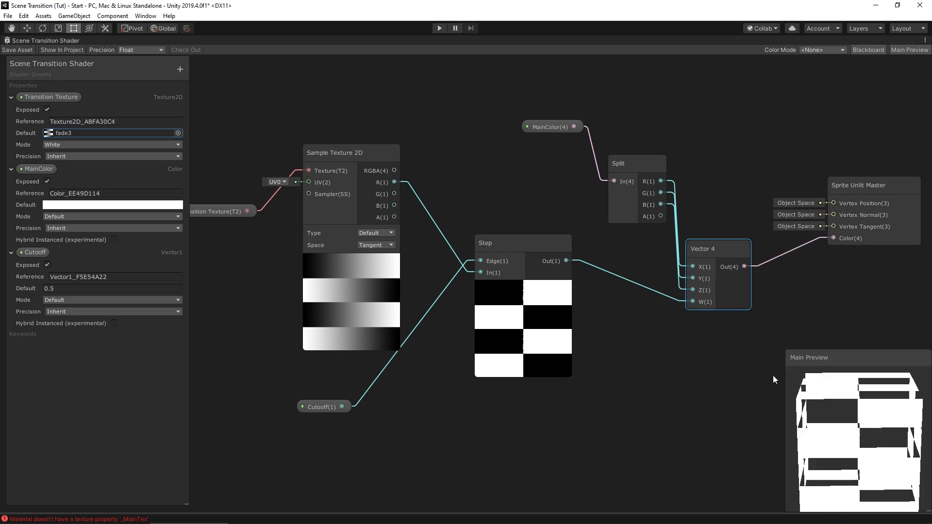
- Try cyan (0DD8F8) as MainColor's default in the rotated preview and return it to white (FFFFFF)
left_click_drag(850, 452, 872, 478)
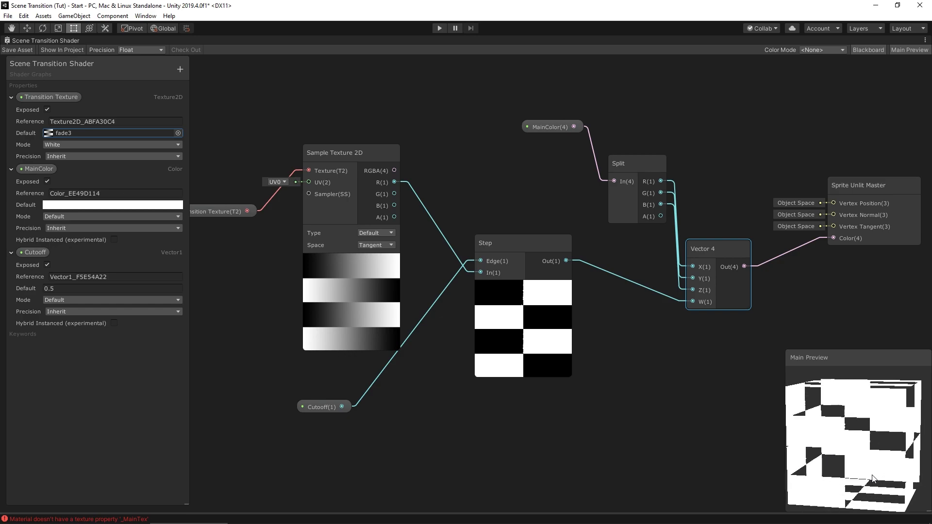
left_click(126, 204)
left_click(818, 179)
left_click(887, 149)
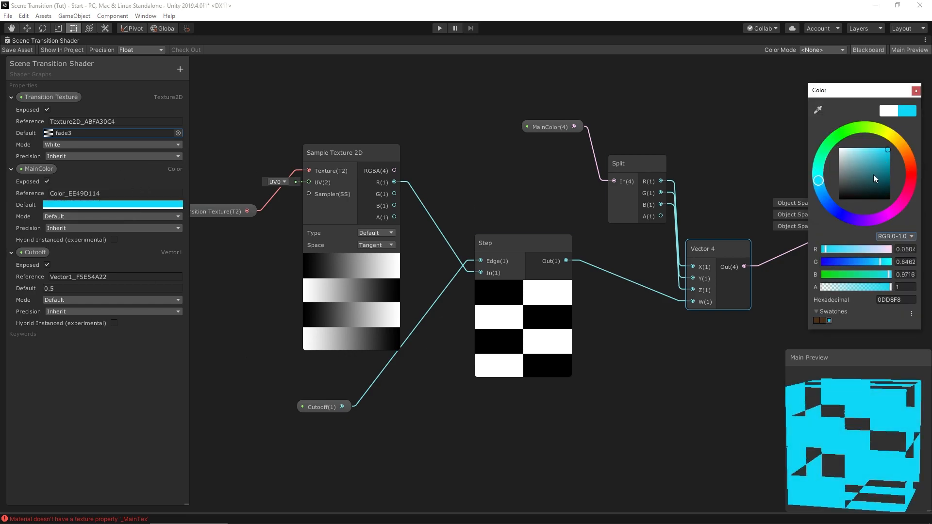
left_click_drag(839, 147, 820, 139)
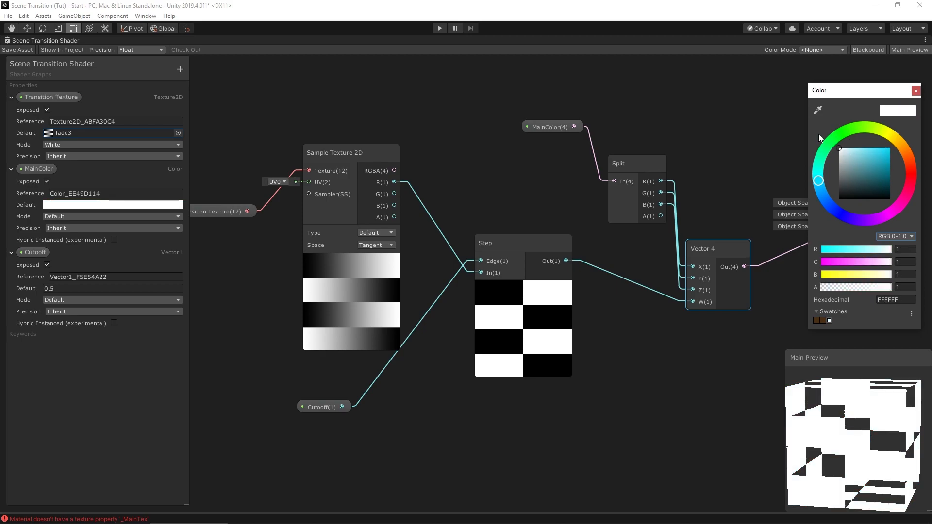
left_click(916, 90)
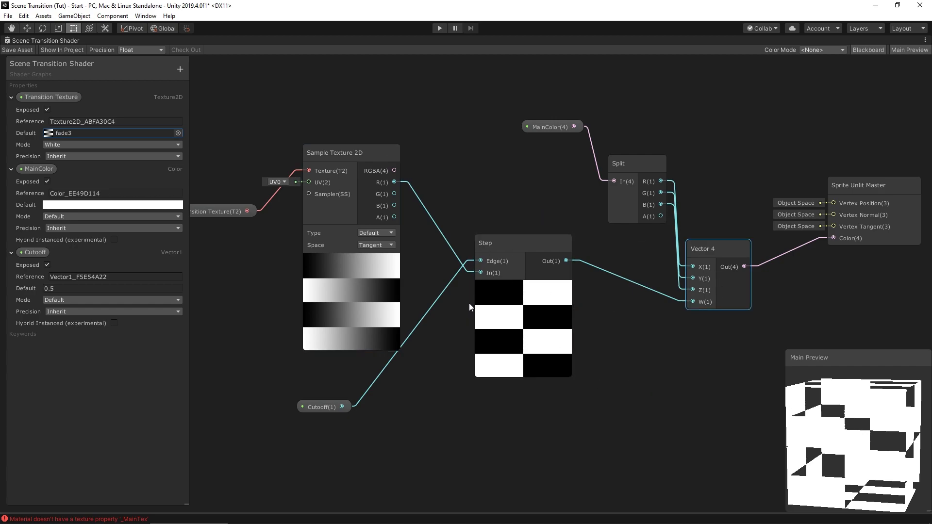
- Save the shader graph asset, restore its maximized window to the normal layout, and show the Scene view
left_click(6, 51)
right_click(58, 41)
left_click(87, 45)
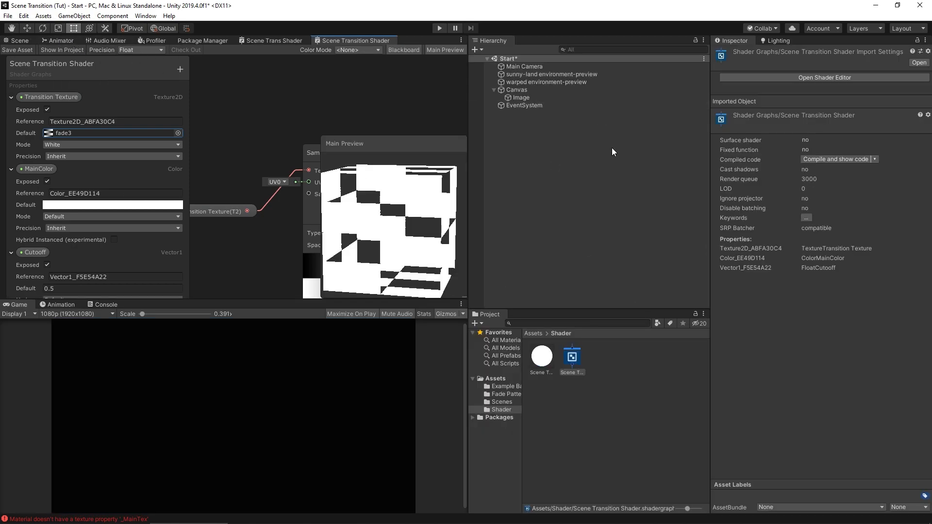
left_click(20, 41)
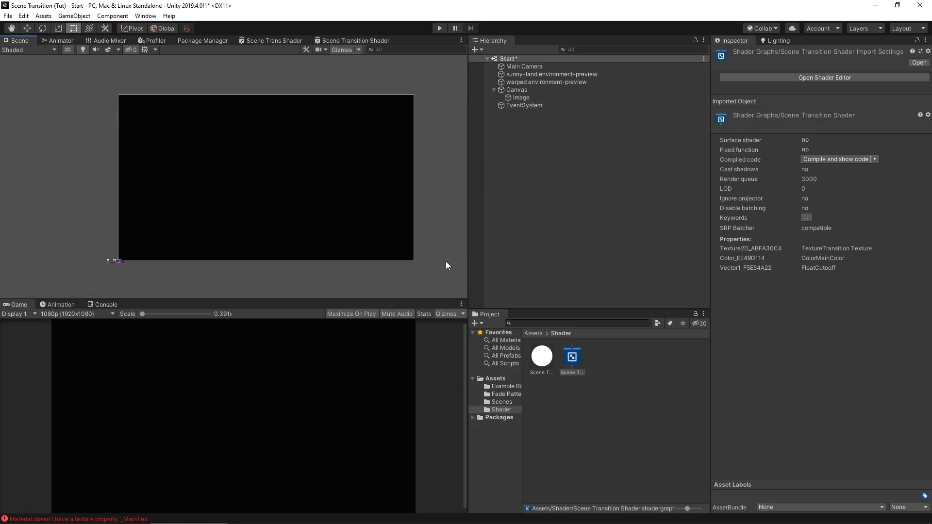
- Assign the fade6 texture as the Transition Texture of Scene Transition Mat
left_click(541, 351)
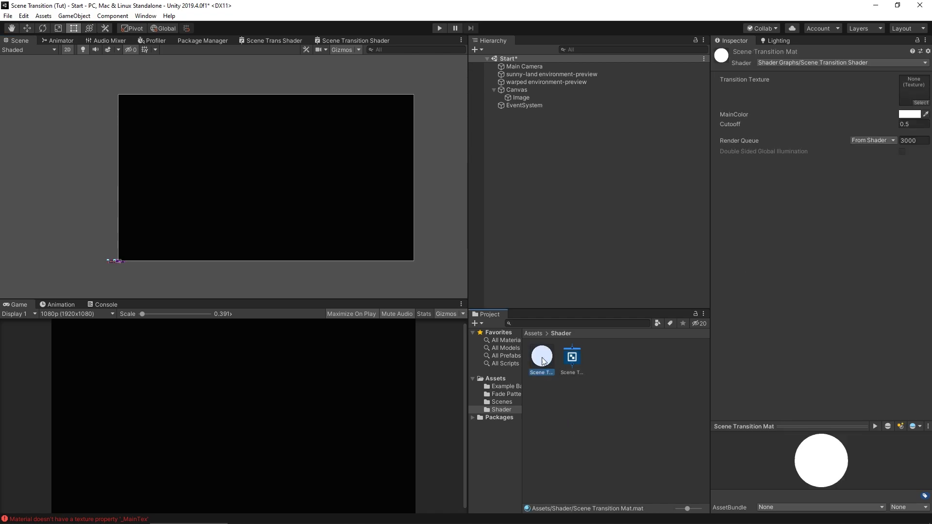
left_click(918, 103)
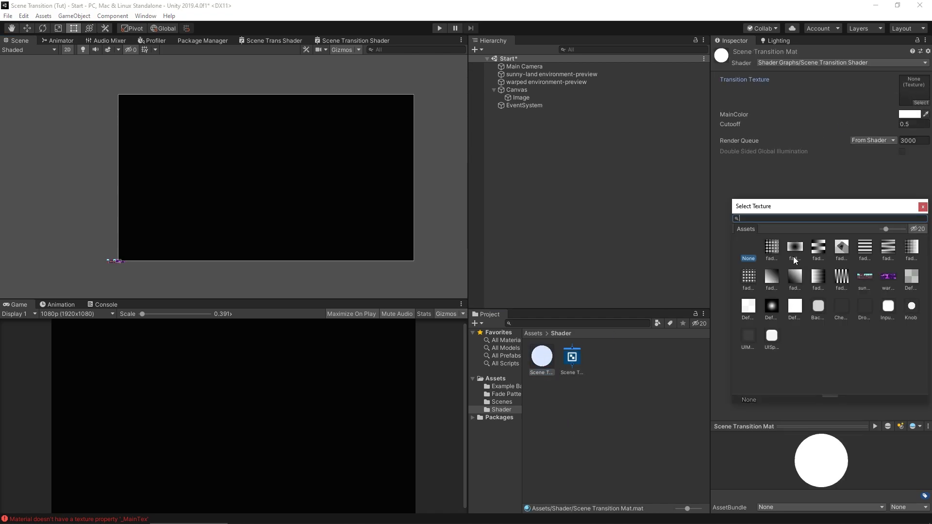
left_click(888, 246)
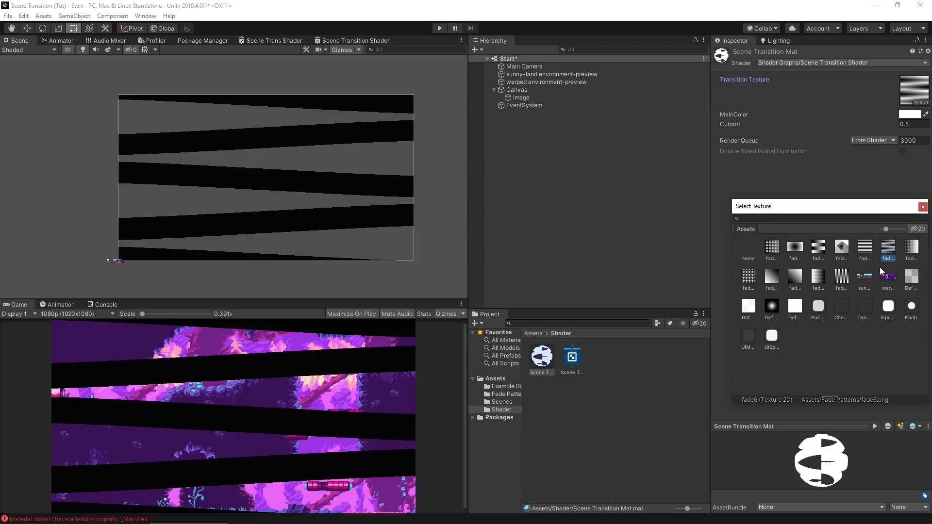
double_click(887, 251)
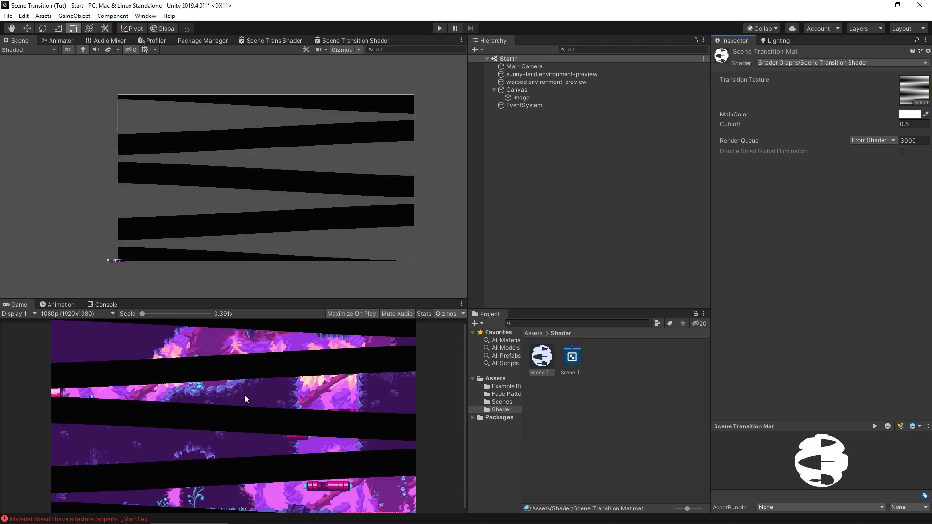
- Set the material's Cutooff to 0.62 and inspect the edges of the transition bands up close in the Scene view
mouse_move(887, 125)
left_mouse_down()
mouse_move(879, 124)
mouse_move(898, 123)
mouse_move(874, 124)
mouse_move(888, 126)
left_mouse_up()
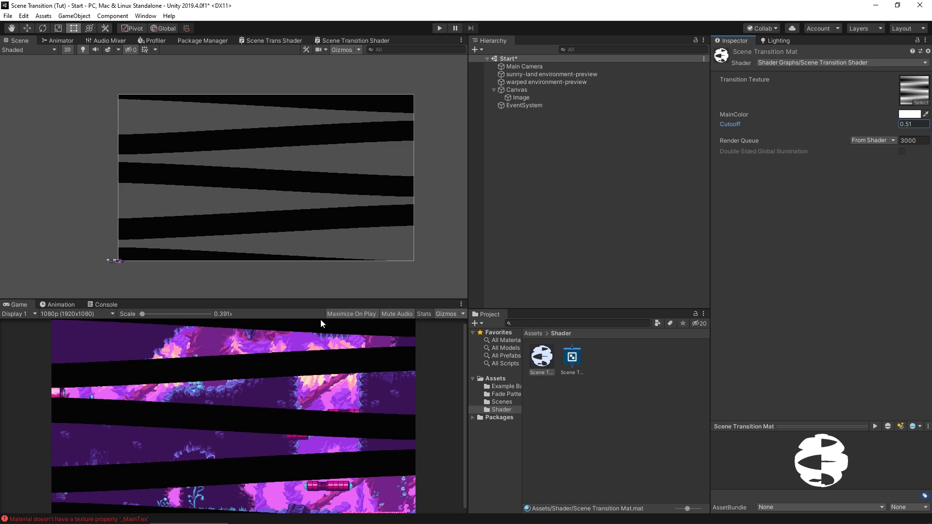
left_click_drag(882, 127, 880, 126)
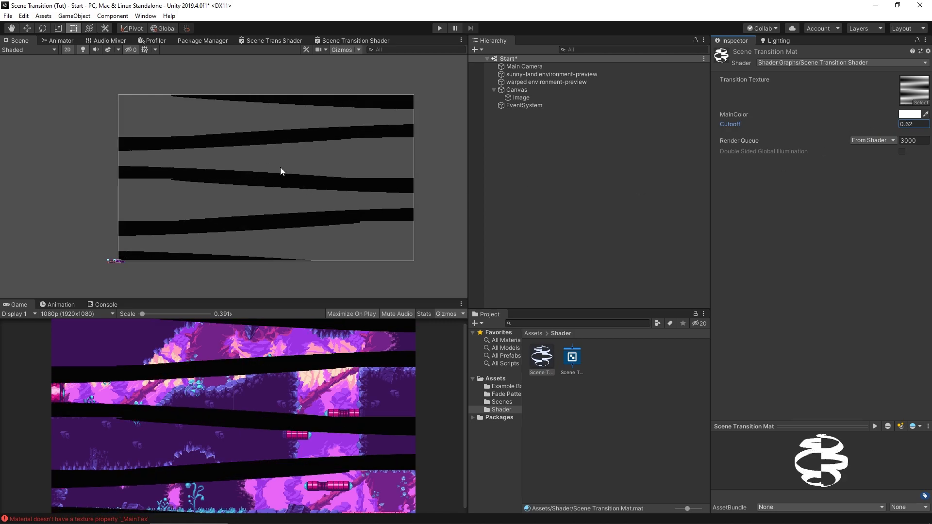
scroll(208, 174, "up", 10)
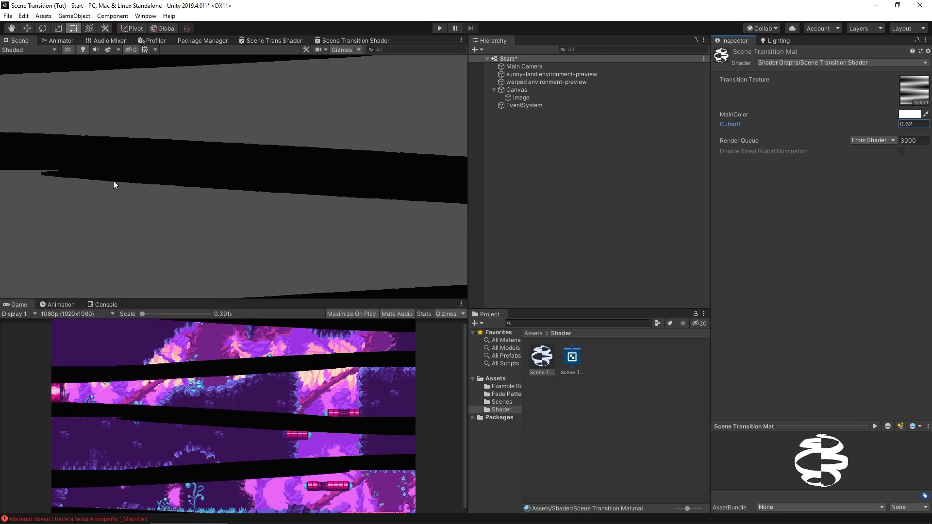
scroll(112, 185, "down", 8)
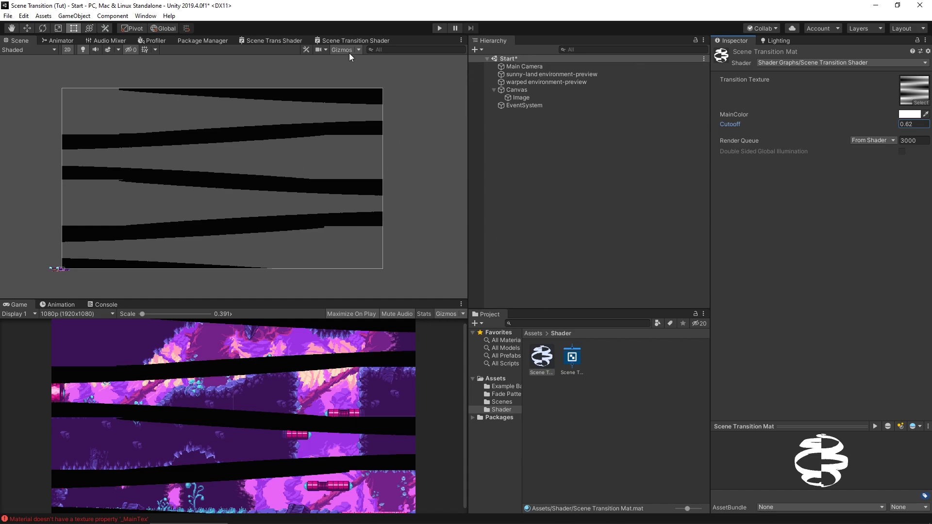
- Reopen the Scene Transition Shader graph maximized and rename the Cutooff property to Cutoff
left_click(385, 40)
right_click(358, 43)
left_click(367, 45)
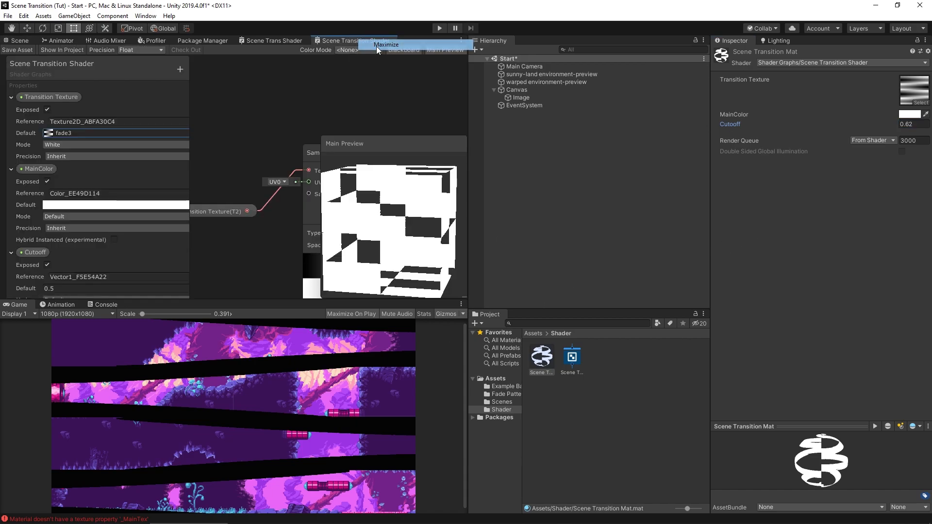
left_click(35, 253)
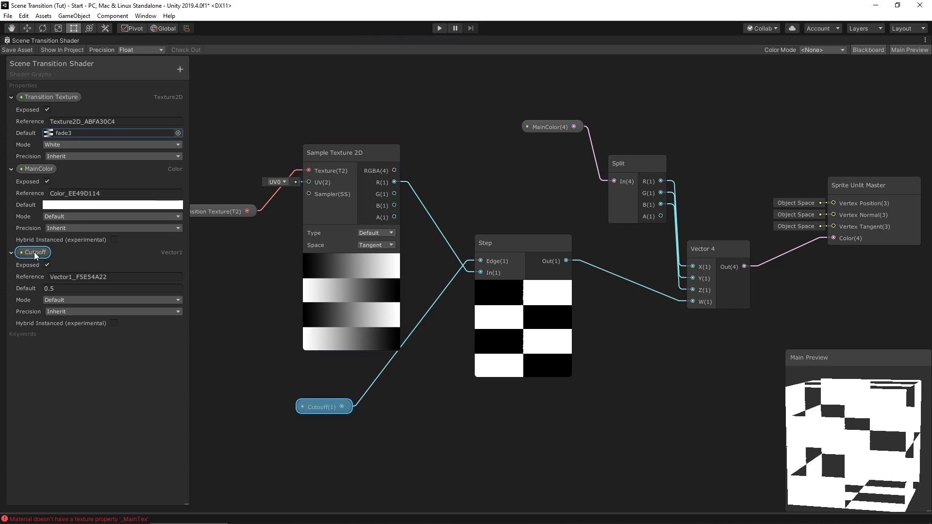
double_click(35, 252)
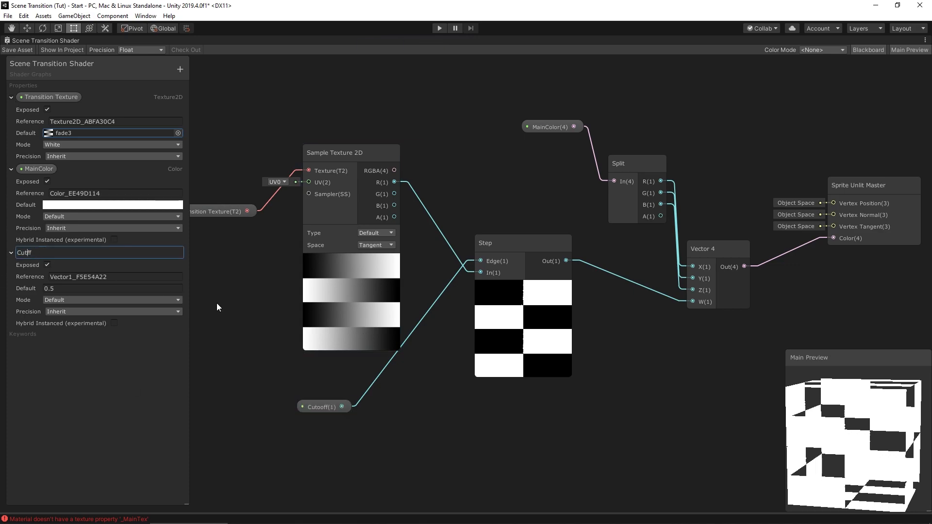
key("Return")
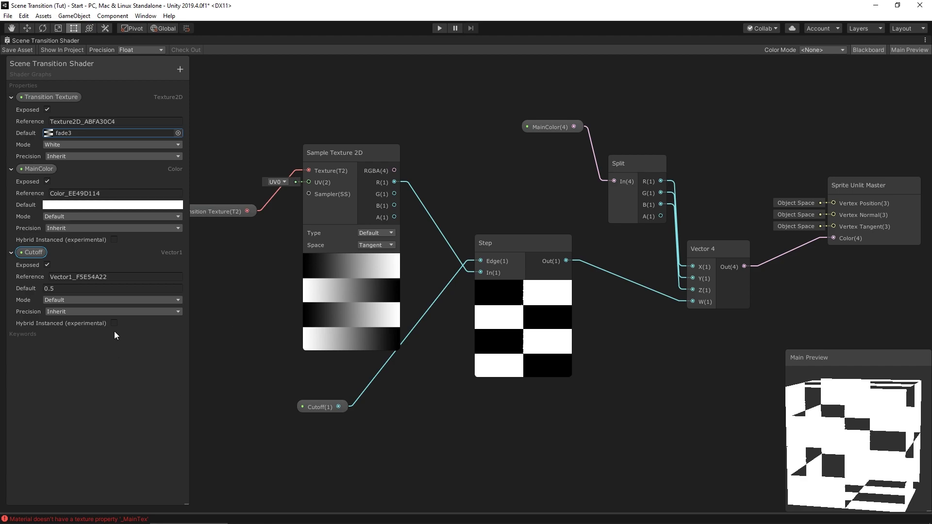
- Add a Vector1 property named EdgeSmoothing and place its node in the graph below the Cutoff node
left_click(180, 70)
left_click(209, 79)
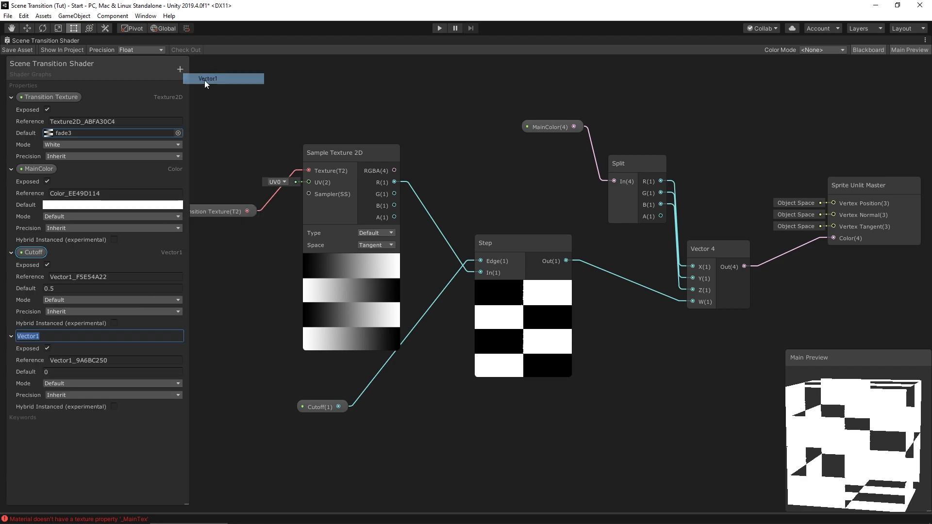
type("EdgeSmoothing")
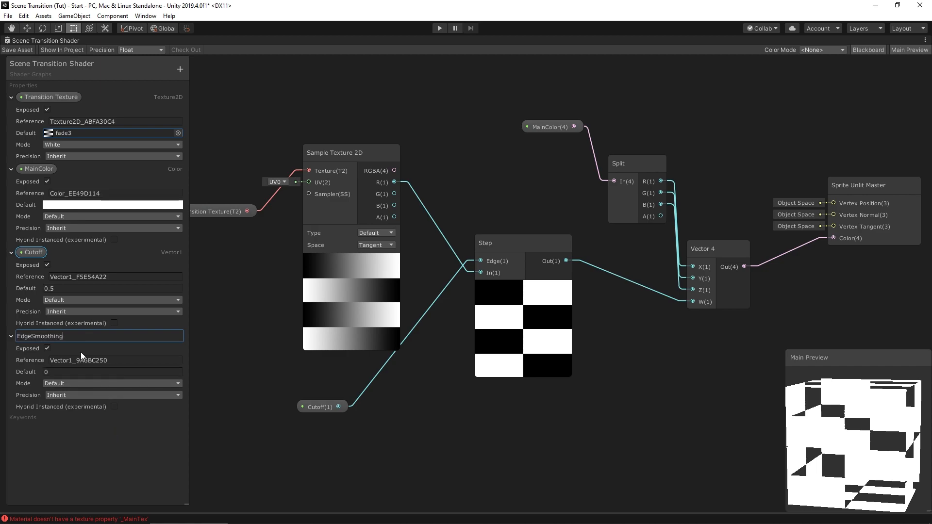
key("Return")
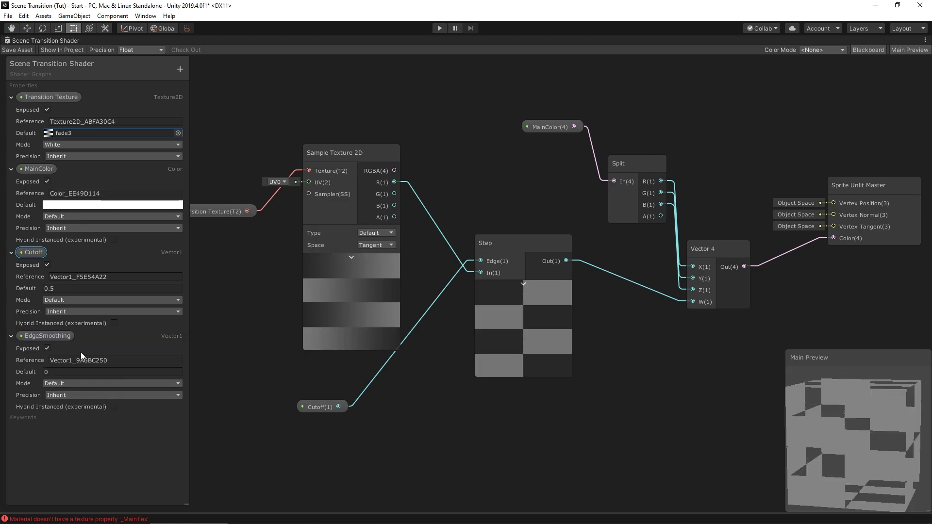
left_click_drag(54, 333, 323, 482)
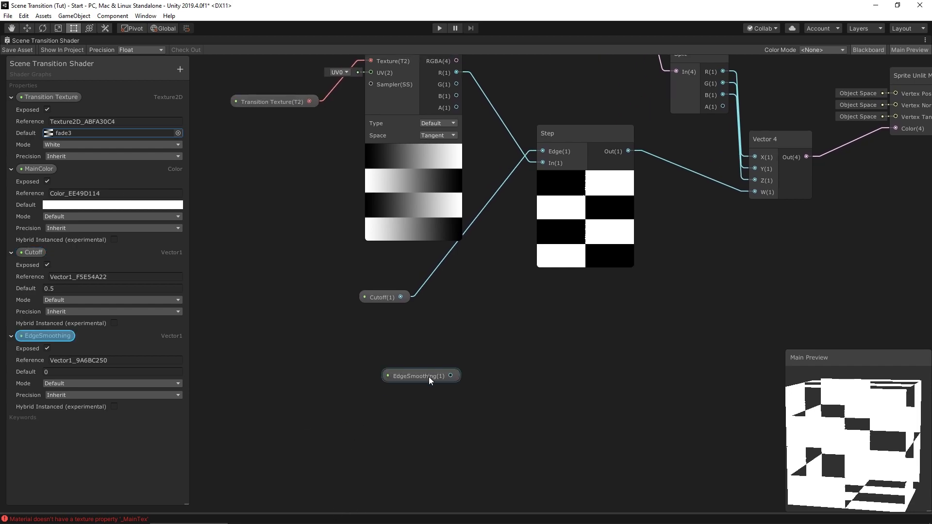
left_click_drag(432, 378, 383, 388)
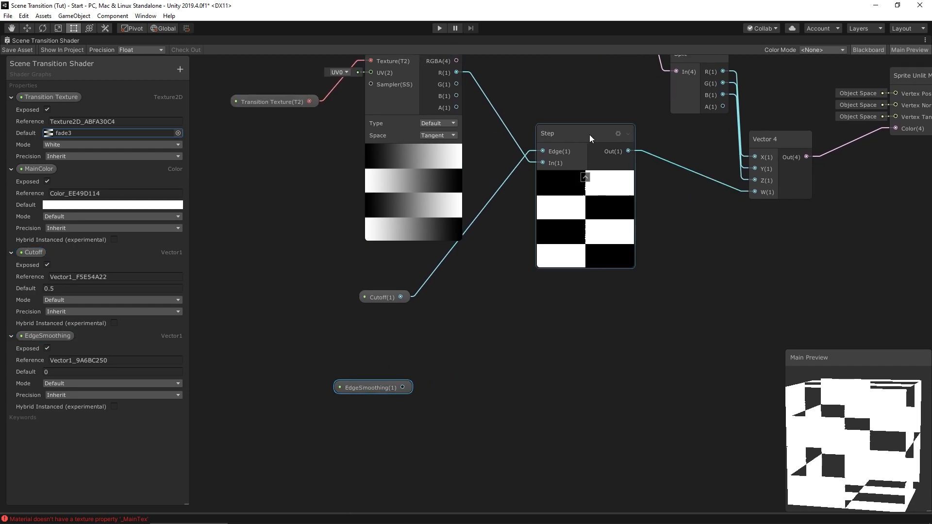
- Add a Smoothstep node below Step, feeding the sampled texture's R channel into In and Cutoff into Edge1
left_click(589, 394)
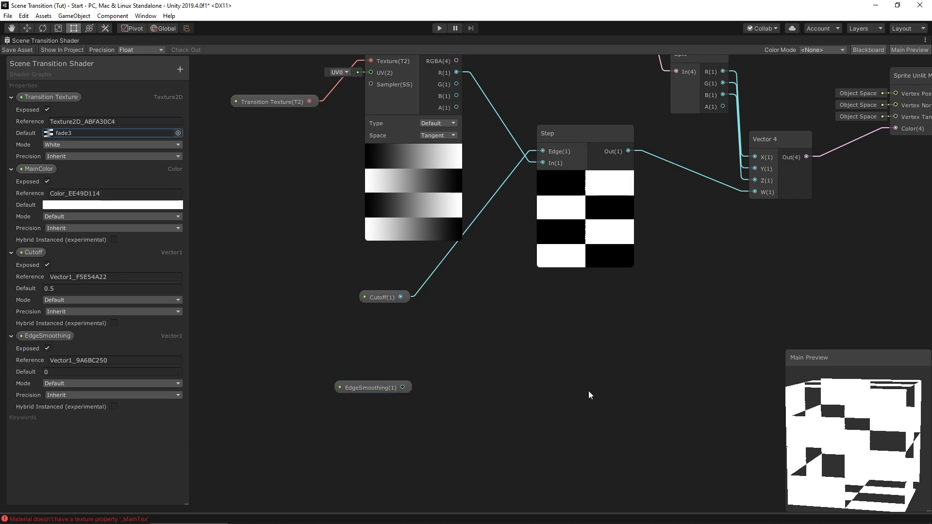
key("space")
type("smooth")
key("Return")
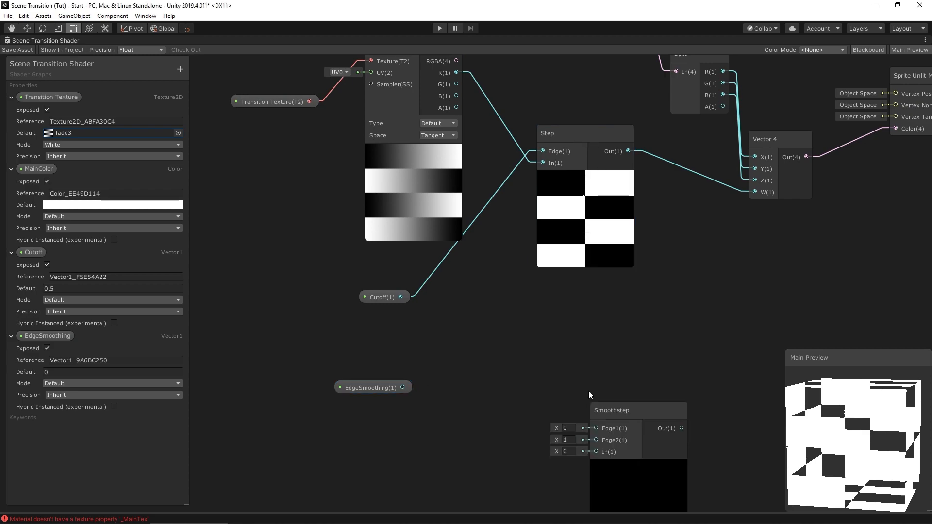
left_click_drag(622, 413, 571, 324)
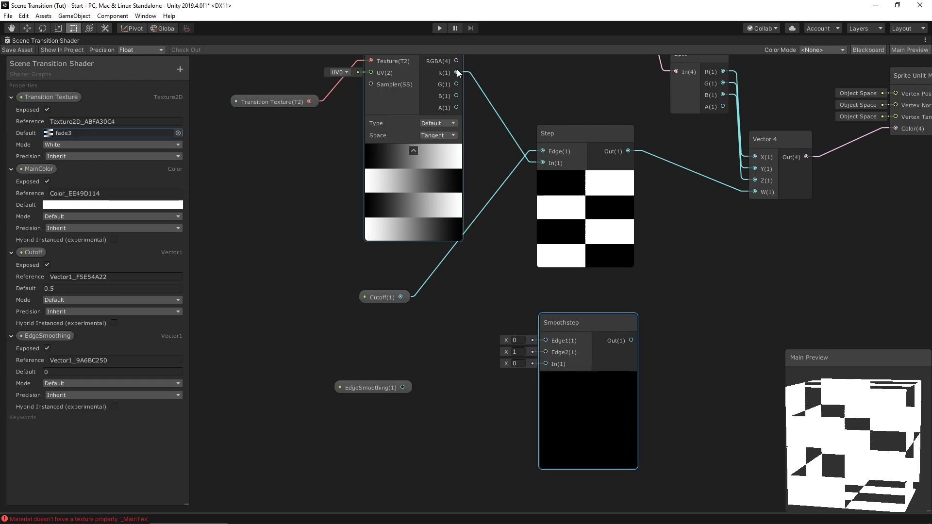
left_click_drag(456, 73, 543, 381)
left_click_drag(401, 309, 543, 356)
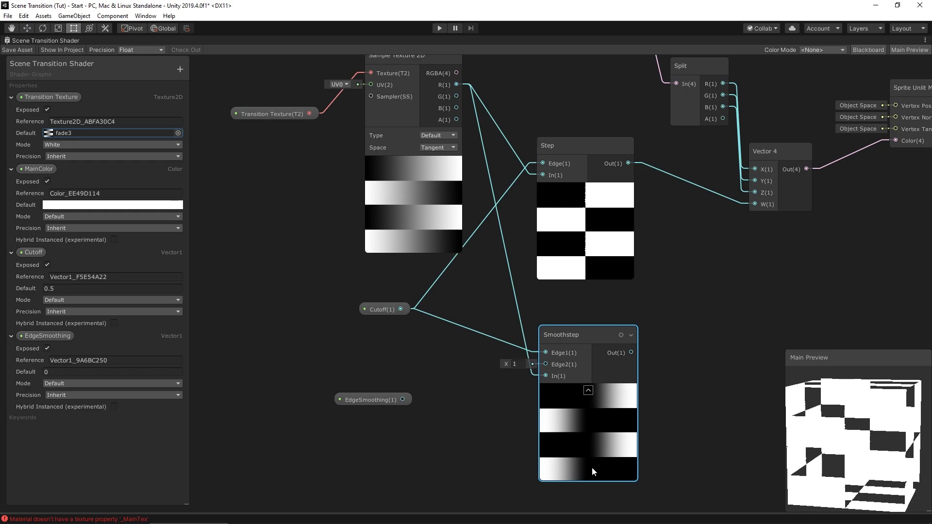
- Set the EdgeSmoothing property's default to 0.1 and try an Edge2 value of 0.6 on the Smoothstep node
mouse_move(505, 365)
left_mouse_down()
mouse_move(494, 363)
mouse_move(516, 363)
mouse_move(495, 369)
left_mouse_up()
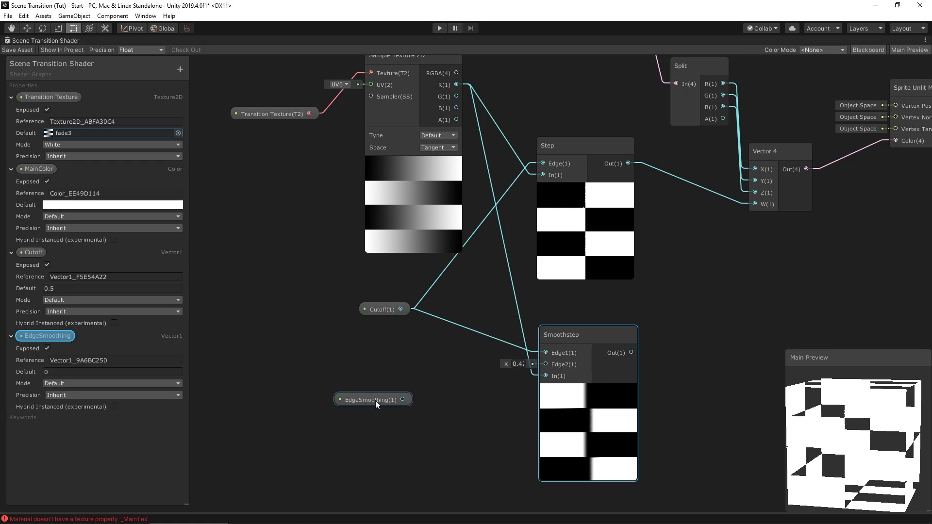
left_click(63, 372)
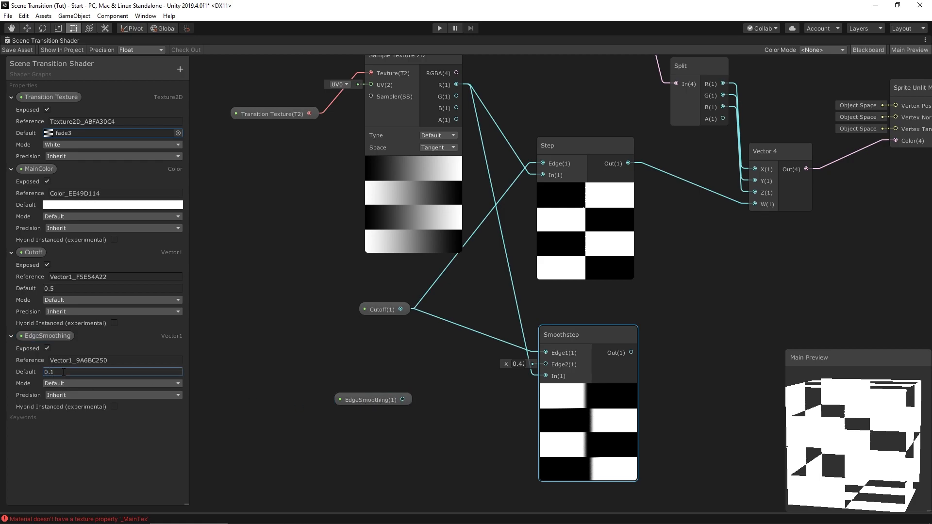
left_click(503, 430)
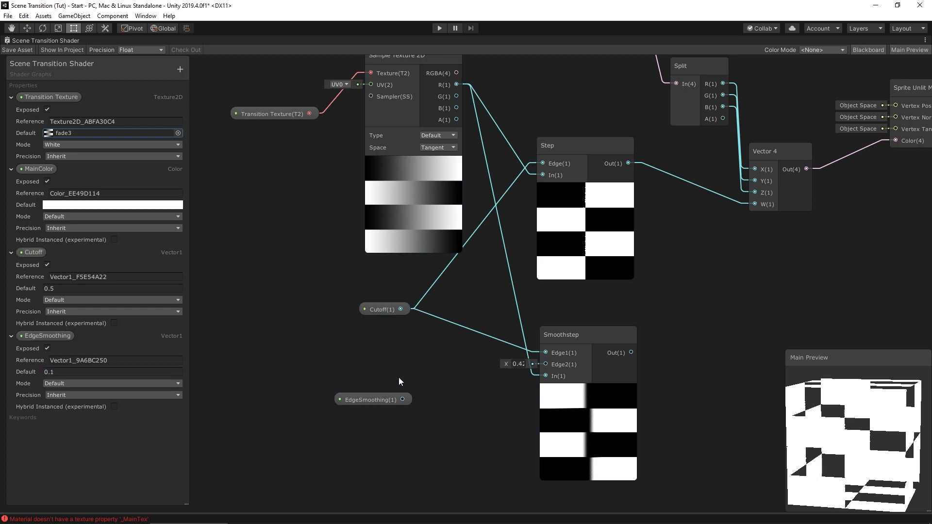
left_click(517, 364)
type(".6")
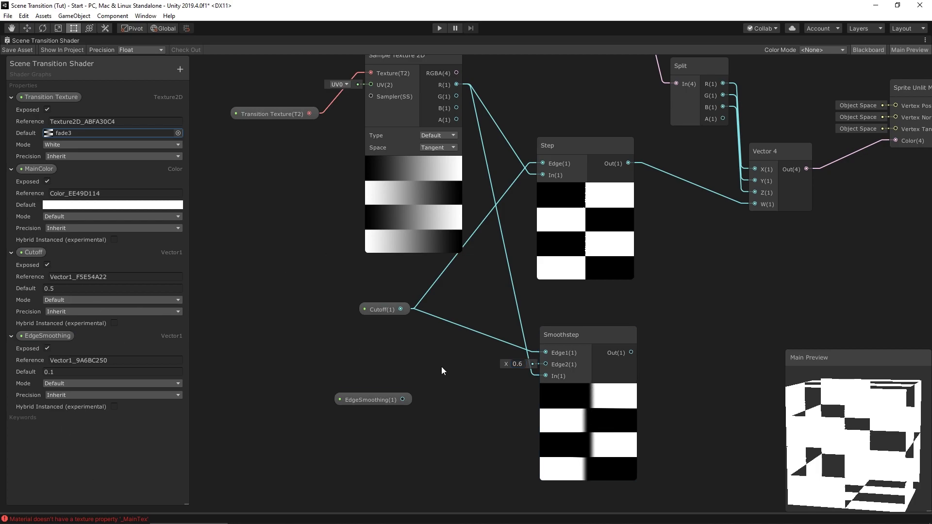
- Insert an Add node that sums Cutoff and EdgeSmoothing and feed its output into Smoothstep's Edge2
key("space")
type("add")
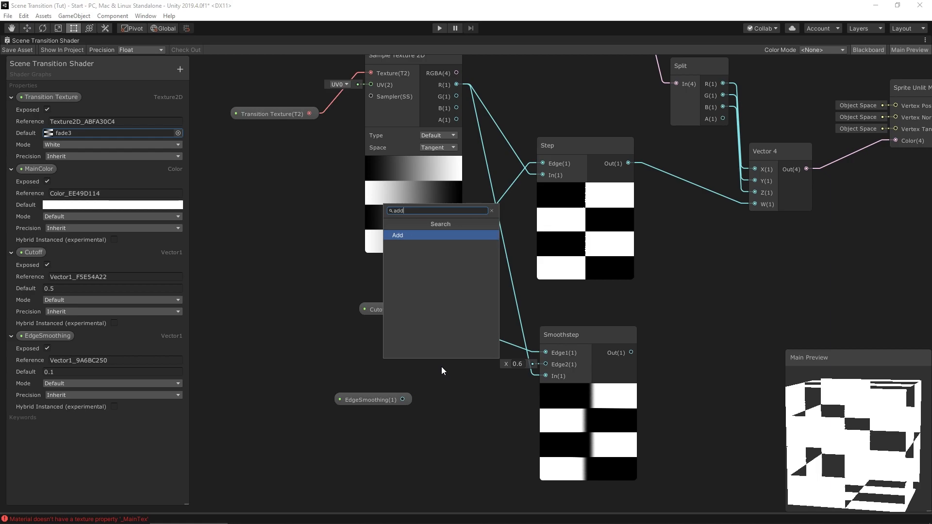
left_click(403, 238)
left_click_drag(401, 309, 472, 373)
left_click(471, 397)
left_click(377, 399)
left_click_drag(377, 400, 545, 365)
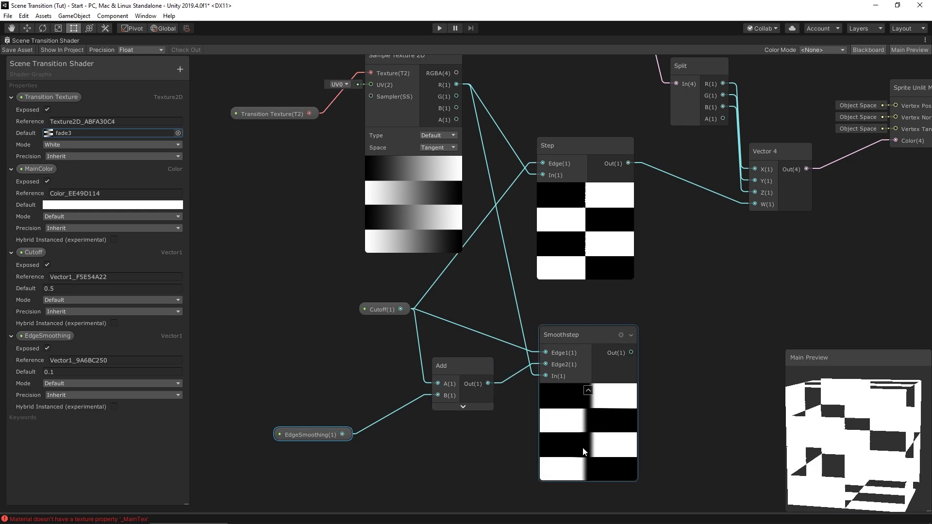
- Replace Step with the Smoothstep output on Vector 4's W input, then save the asset and restore the normal window layout
middle_click_drag(787, 304, 700, 308)
left_click_drag(544, 356, 668, 206)
left_click_drag(791, 421, 876, 452)
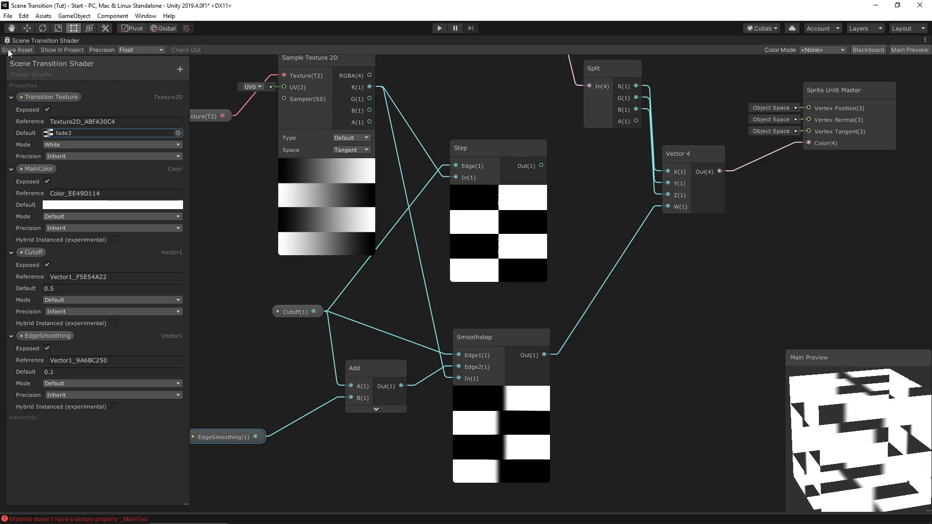
right_click(28, 44)
left_click(46, 45)
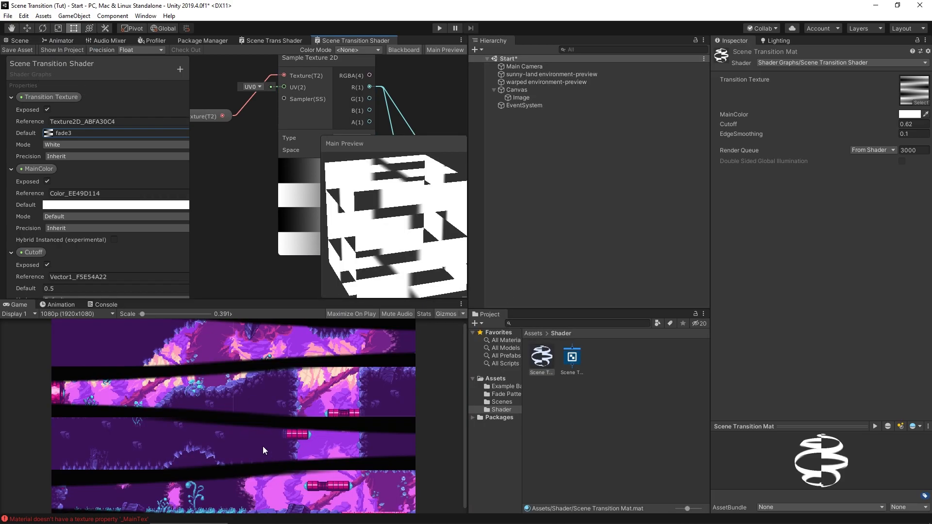
- Inspect the transition bands' edges up close in the Game view and set the material's Cutoff to 0.56
scroll(289, 389, "up", 5)
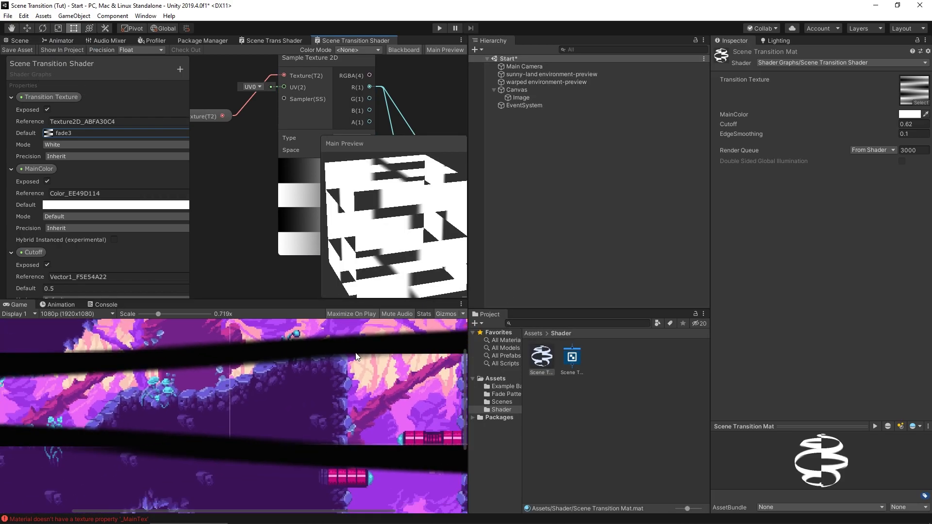
scroll(357, 353, "down", 5)
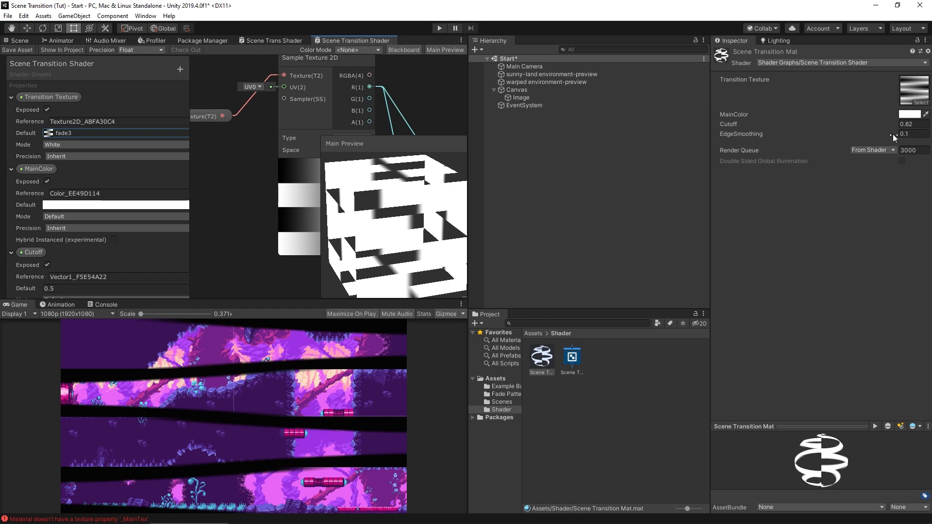
mouse_move(892, 127)
left_mouse_down()
mouse_move(873, 127)
mouse_move(884, 128)
left_mouse_up()
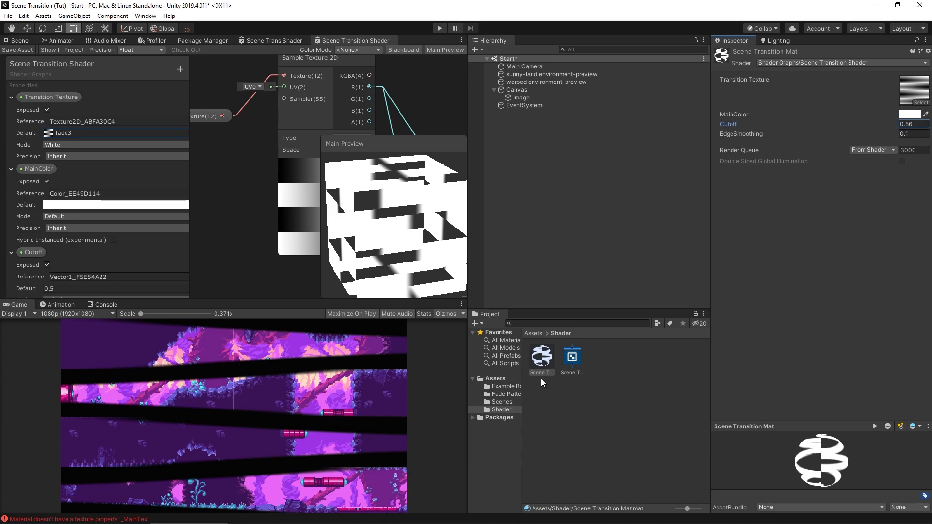
- Create a C# script named SceneTransitionController in the Assets folder
left_click(533, 333)
right_click(601, 406)
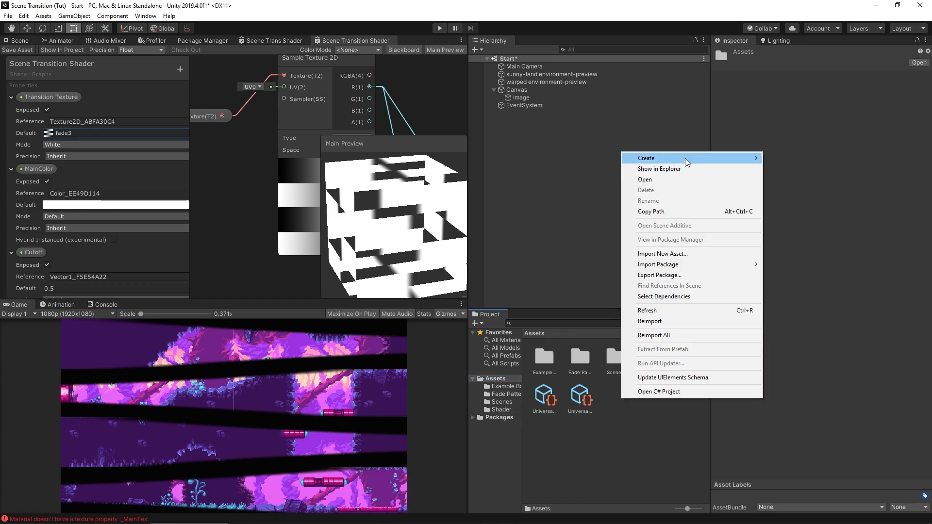
mouse_move(687, 162)
left_click(815, 96)
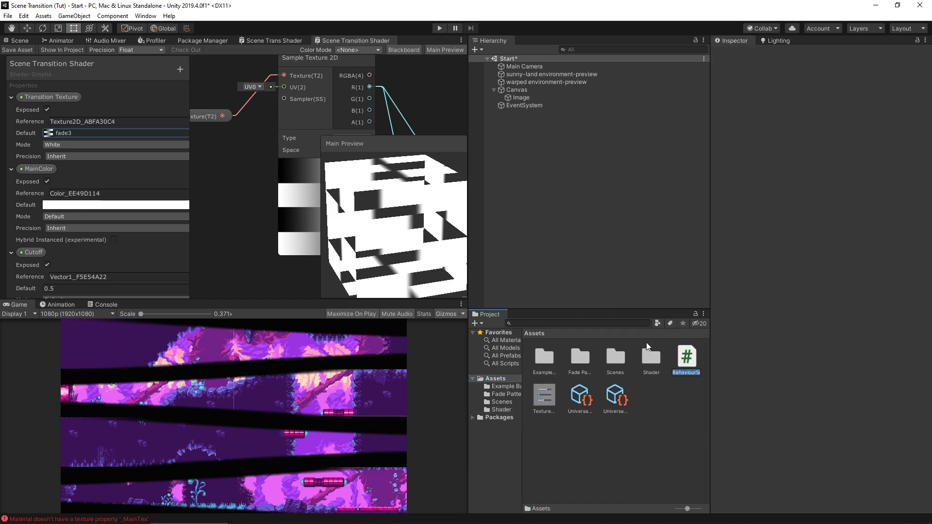
type("Scene")
type("Transition")
type("Controle")
key("BackSpace")
type("ler")
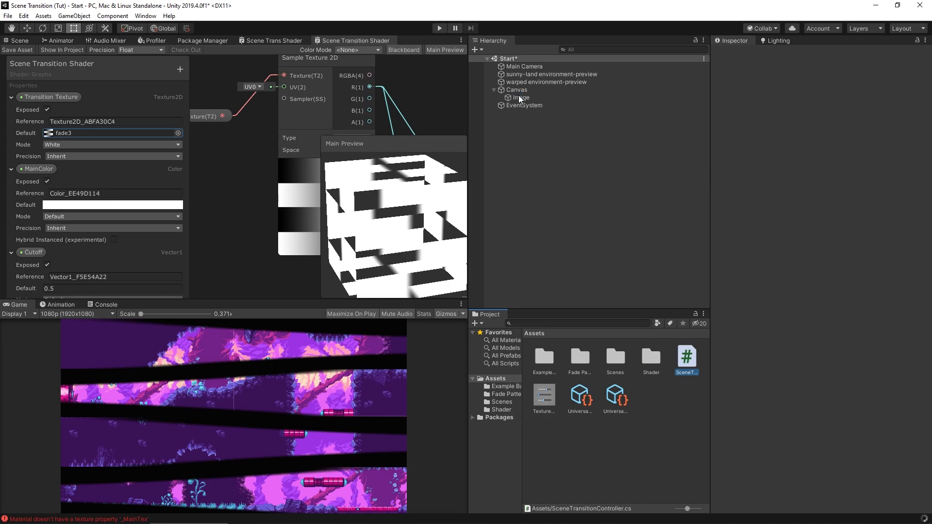
- Attach the SceneTransitionController script to the Image object and open it in Visual Studio, reloading the modified solution
left_click(519, 97)
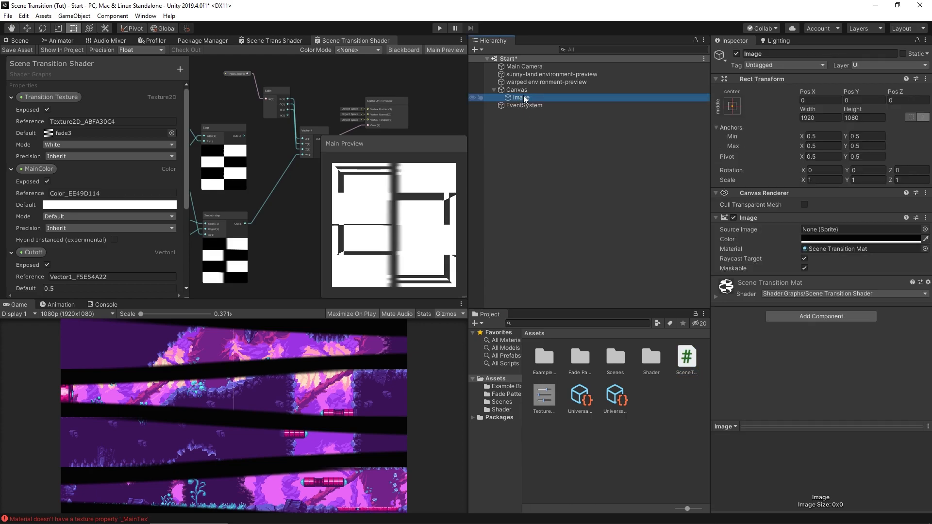
left_click_drag(686, 359, 771, 394)
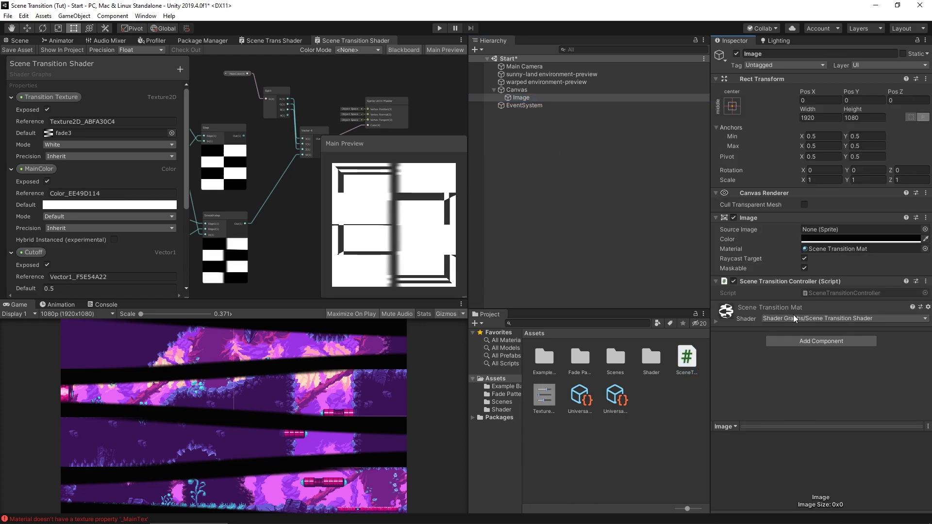
double_click(838, 293)
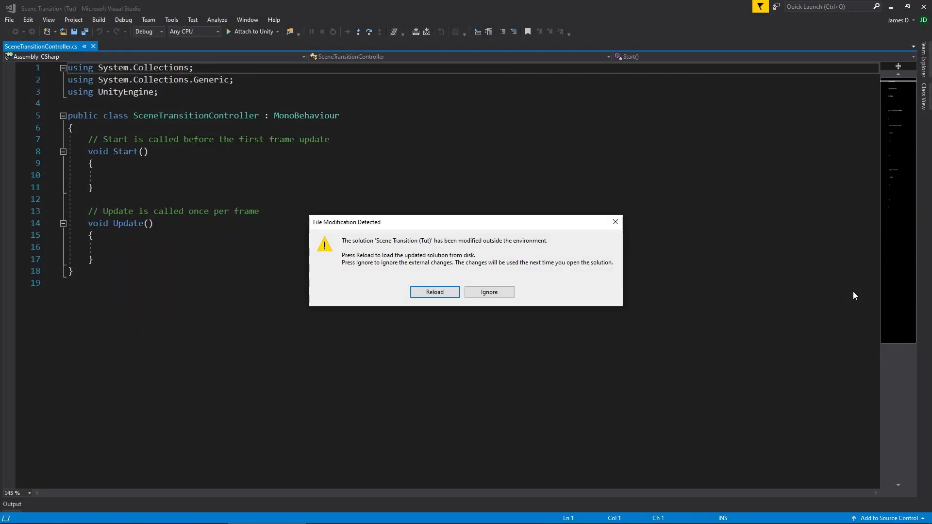
left_click(433, 293)
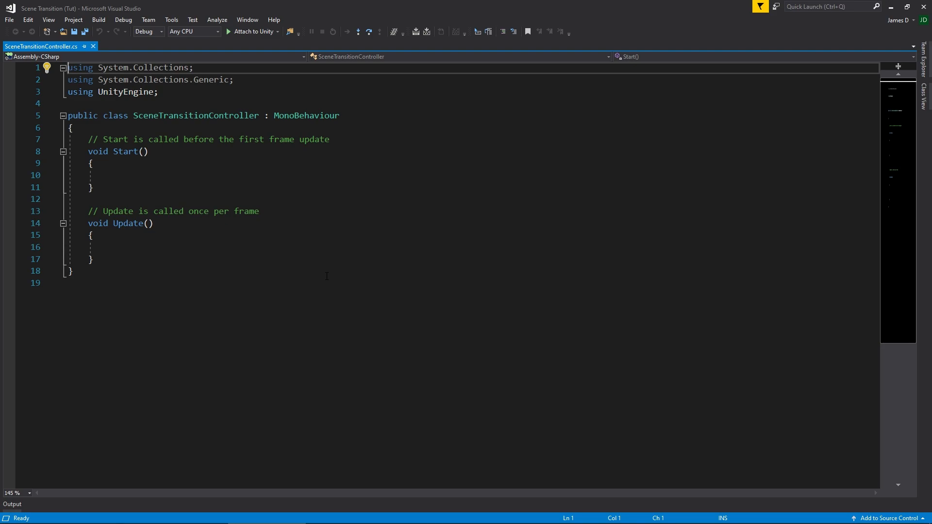
- Add using directives for UnityEngine.UI and UnityEngine.SceneManagement below the existing ones
left_click(189, 93)
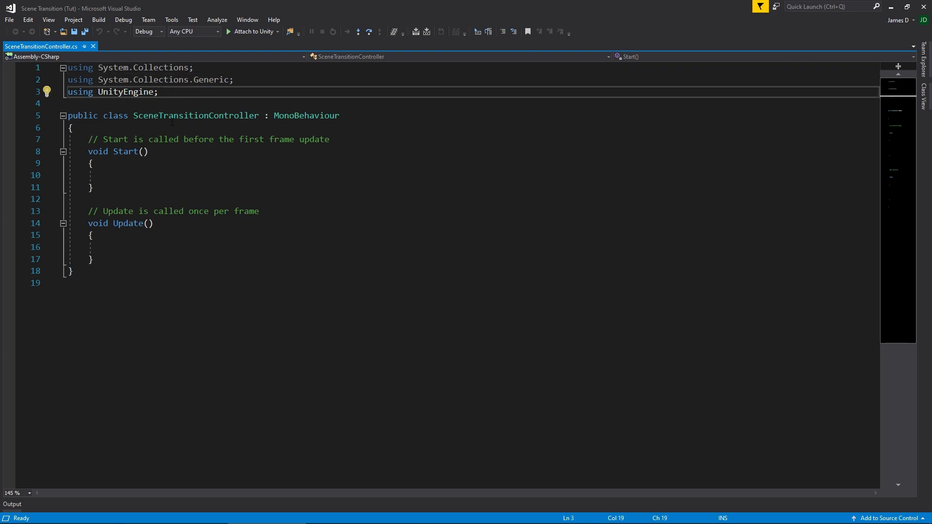
key("Return")
type("using unityen")
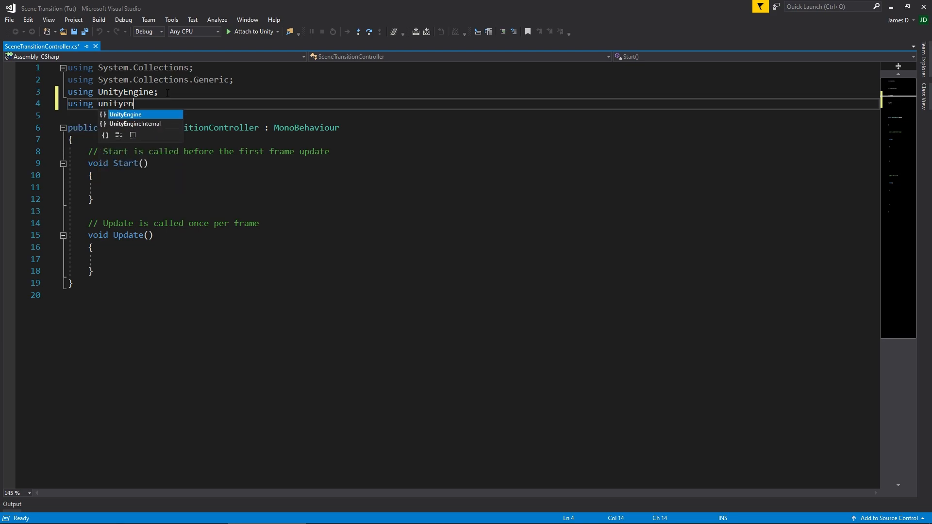
type(".UI")
key("Escape")
type(";")
key("Return")
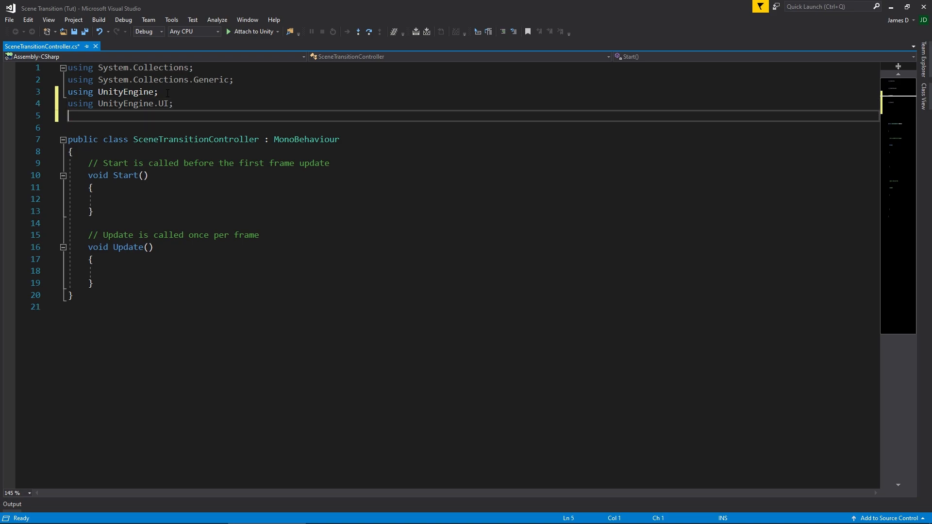
type("using unityengin")
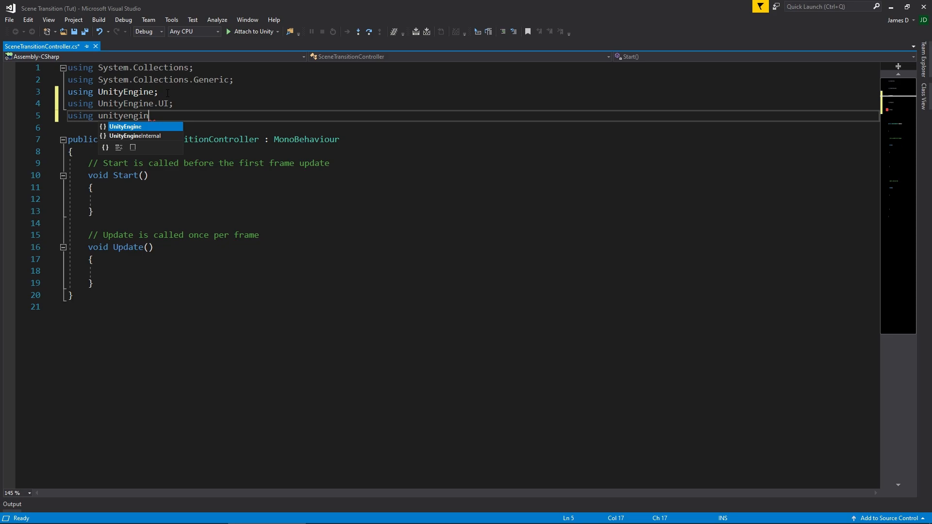
type(".SceneManagement")
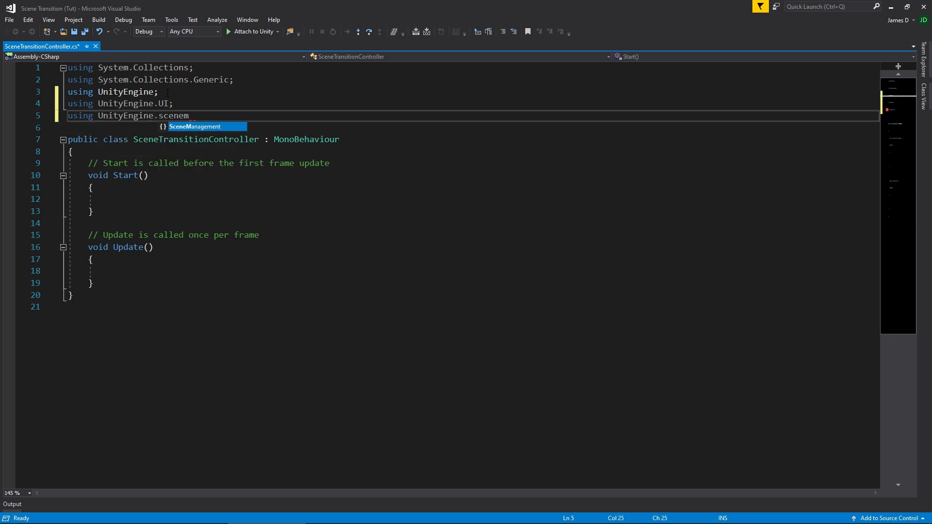
key("Tab")
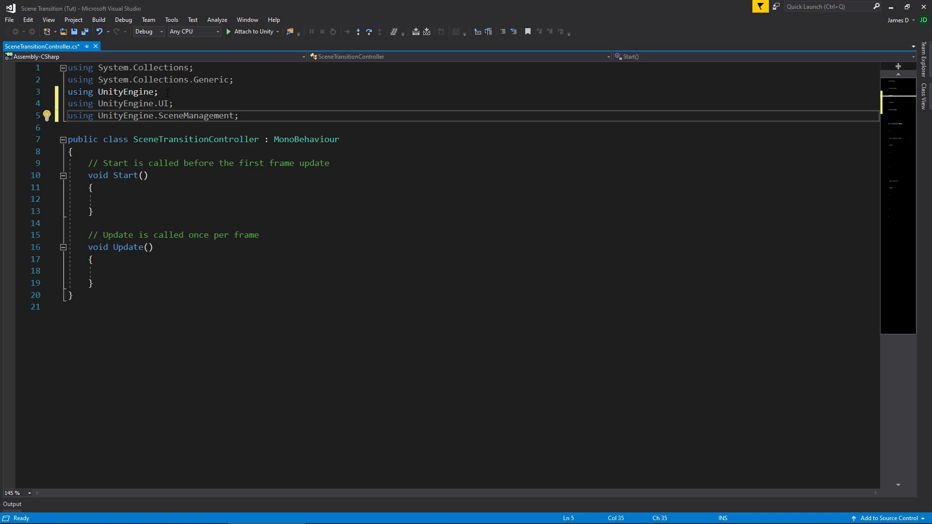
- Declare a public string variable named sceneToLoad at the start of the SceneTransitionController class
left_click(136, 155)
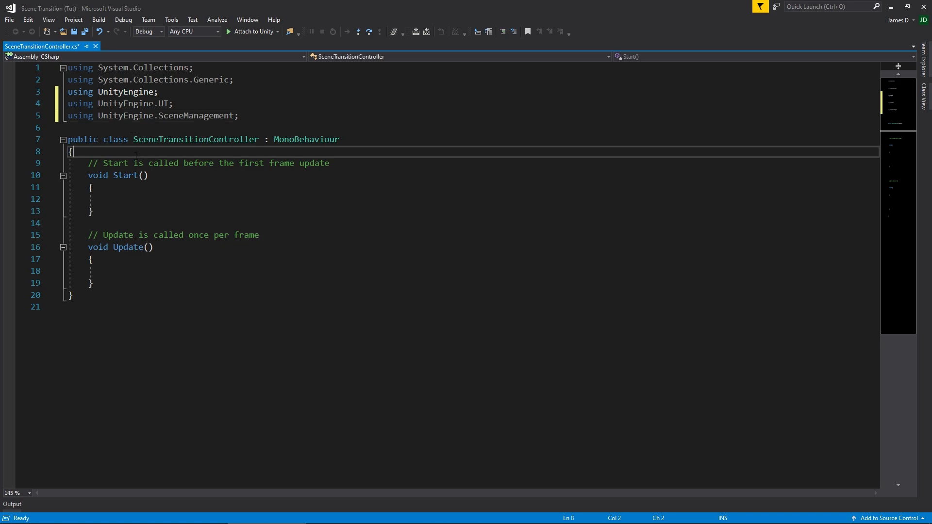
key("Return")
key("Return")
key("Up")
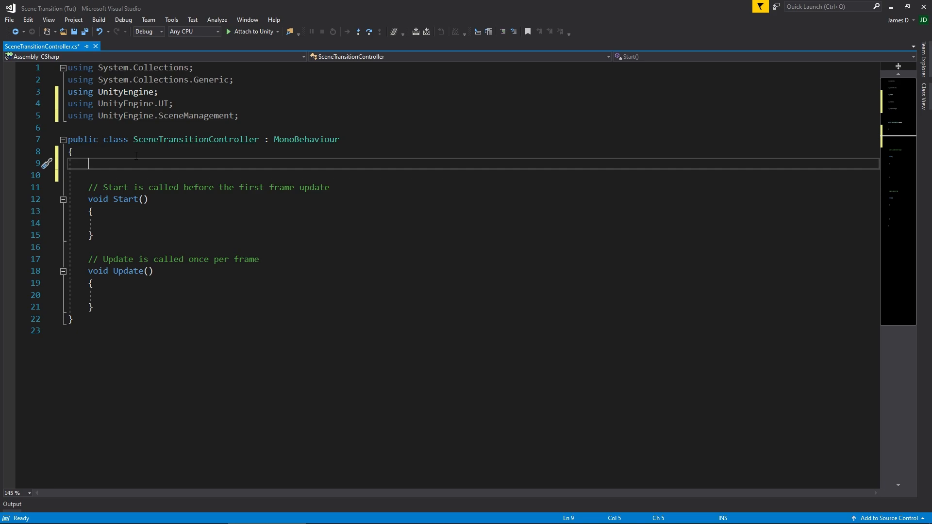
type("p")
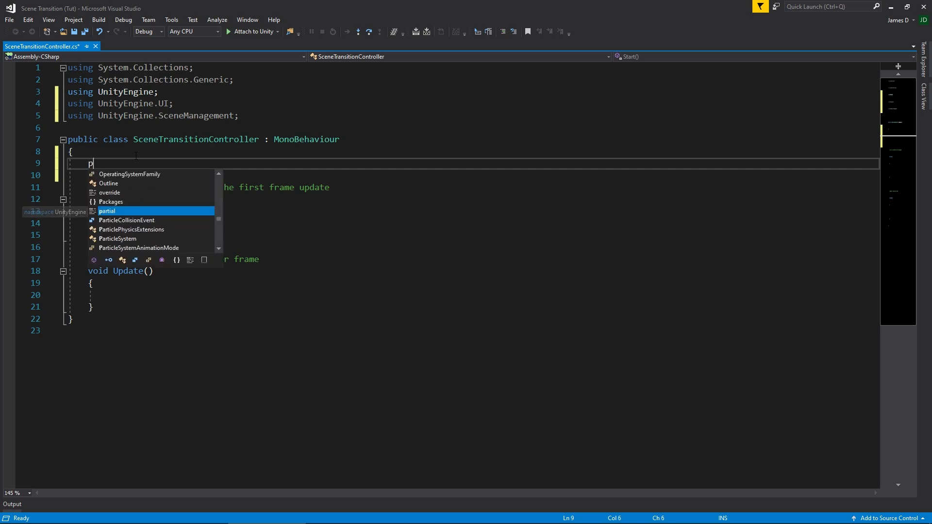
type("ublic string ")
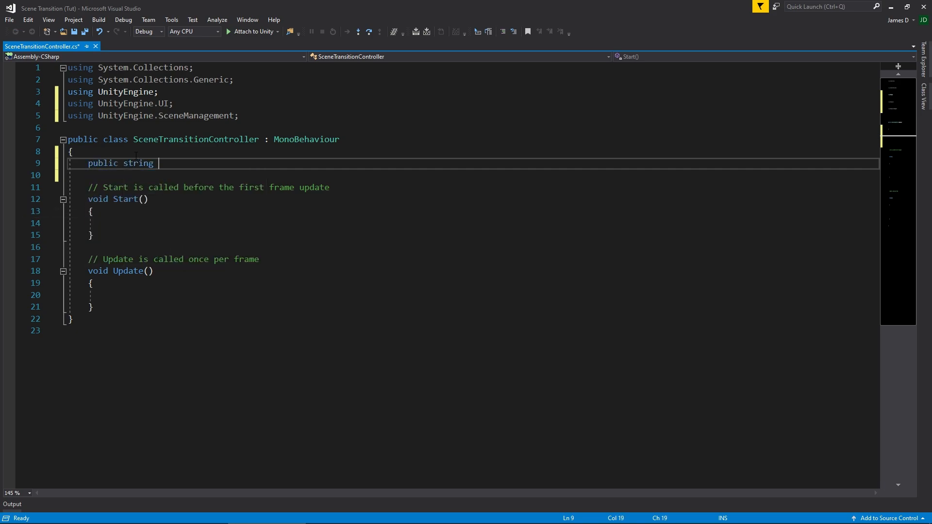
type("sceneToLoad;")
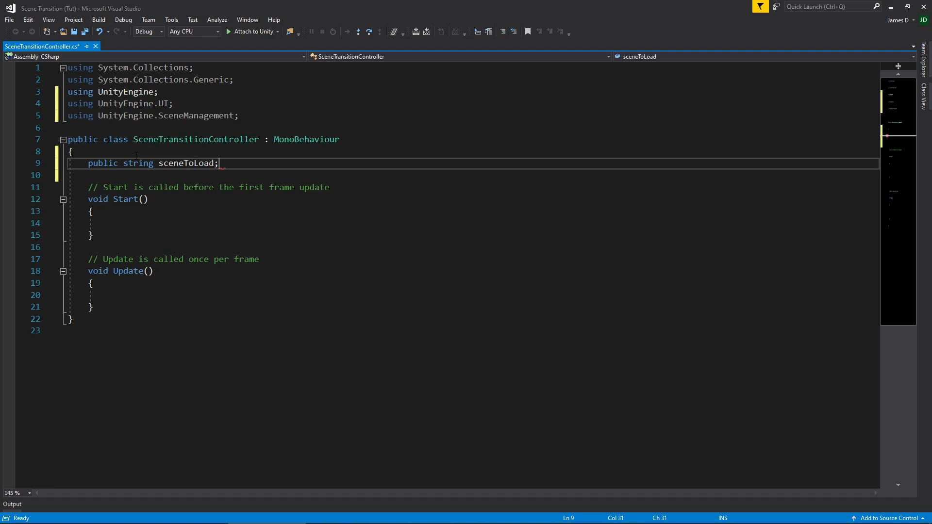
- Declare a private Image variable named theImage below sceneToLoad, separated by a blank line
key("Return")
key("Return")
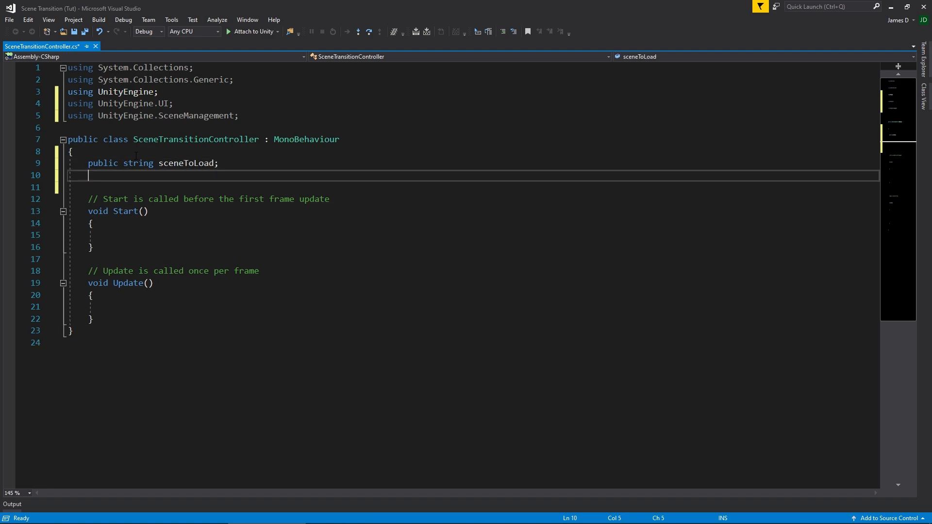
type("priv")
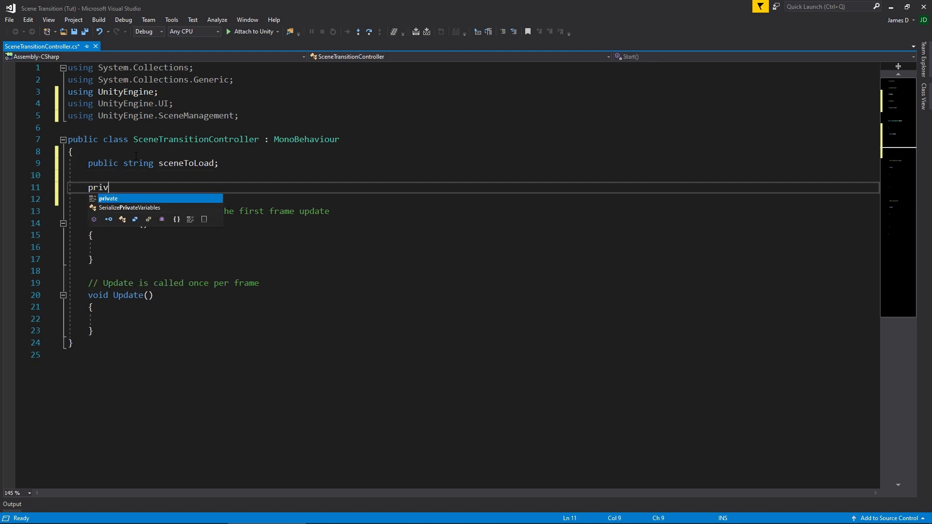
type("ate ")
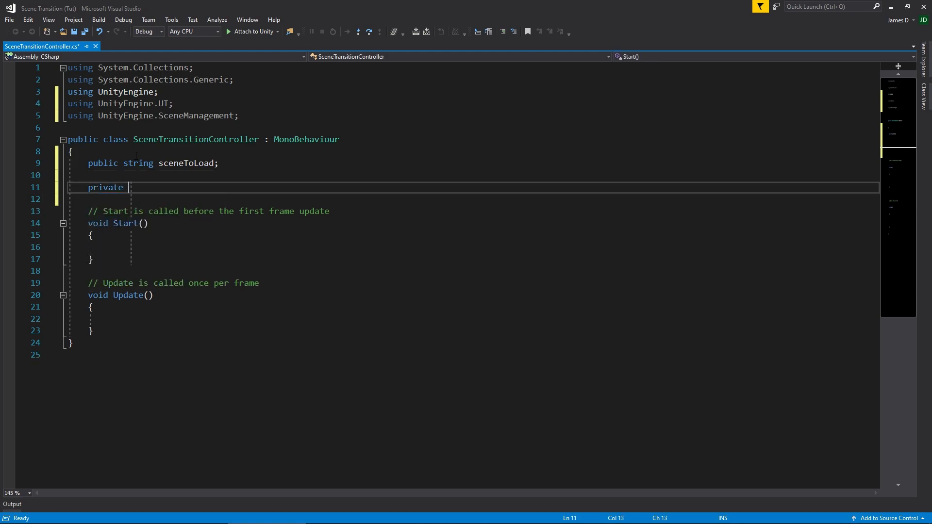
type("Image theImage;")
- In the Start method, assign theImage with GetComponent<Image>()
left_click(186, 238)
left_click(186, 259)
left_click(184, 249)
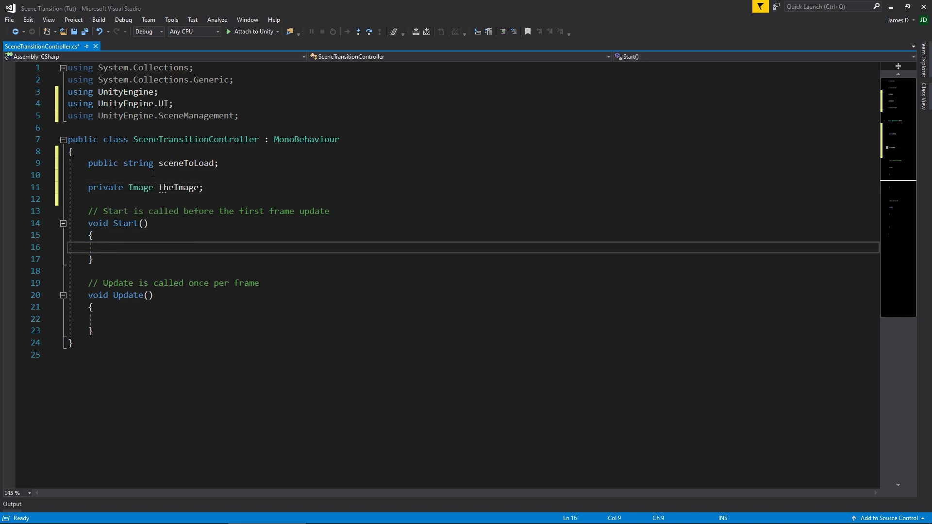
type("theImage = getcom")
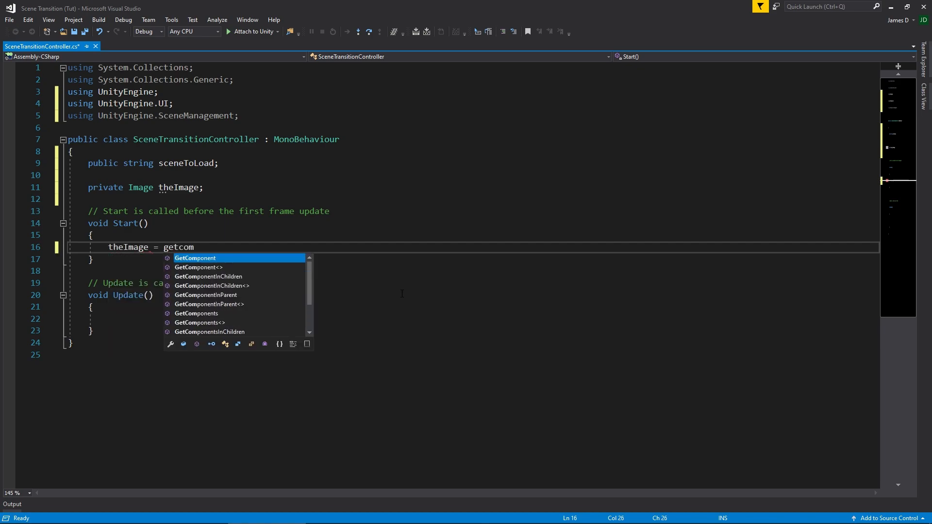
type("<Image>();")
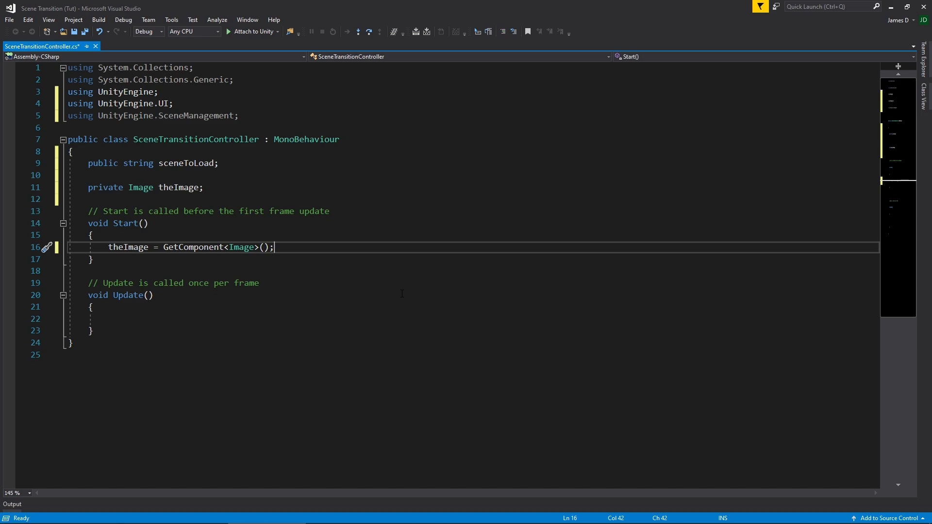
- Declare a public float transitionSpeed with a value of 2f below theImage
triple_click(226, 183)
left_click(249, 188)
key("Return")
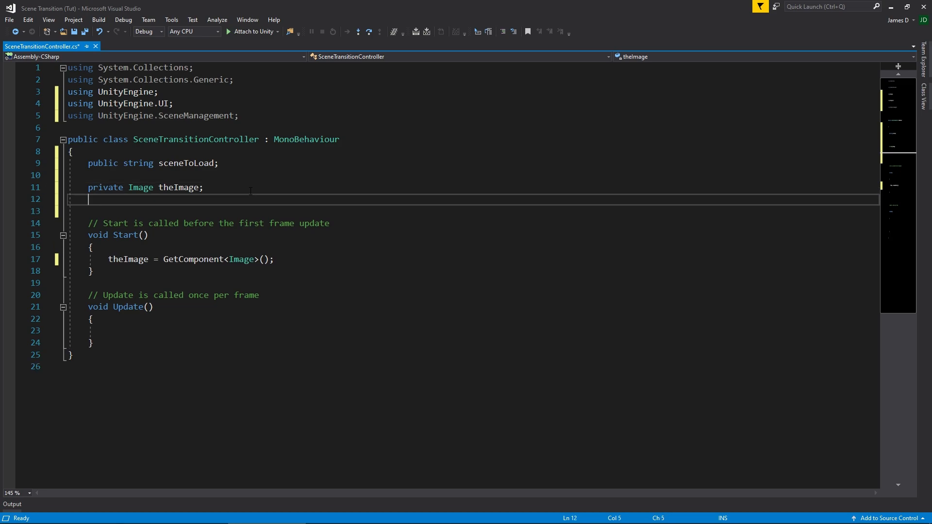
key("Return")
type("public float ")
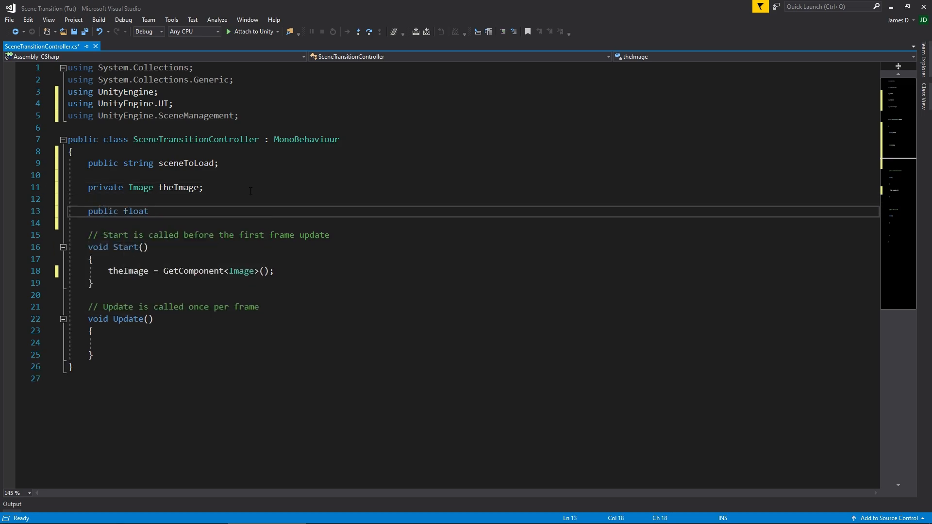
type("transitionSpeed = 2f;")
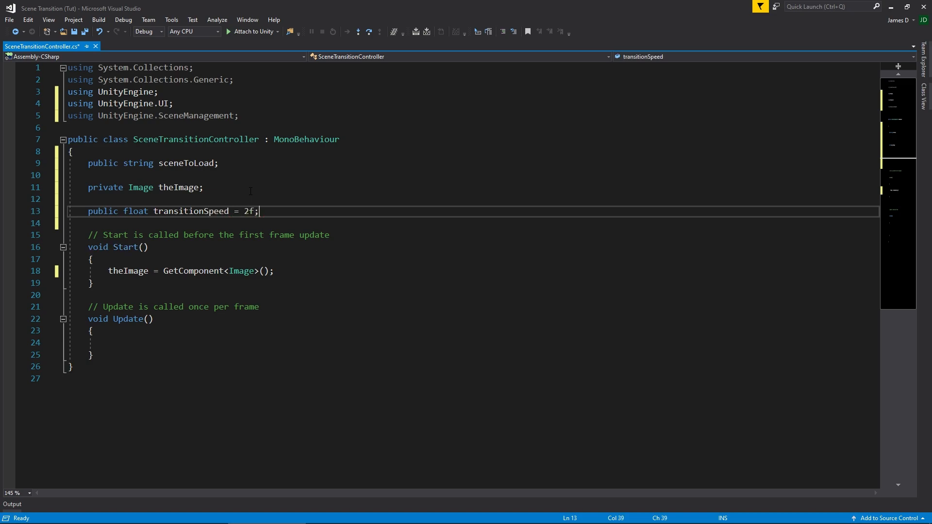
- Declare a private bool named shouldReveal below transitionSpeed and save the script
key("Return")
key("Return")
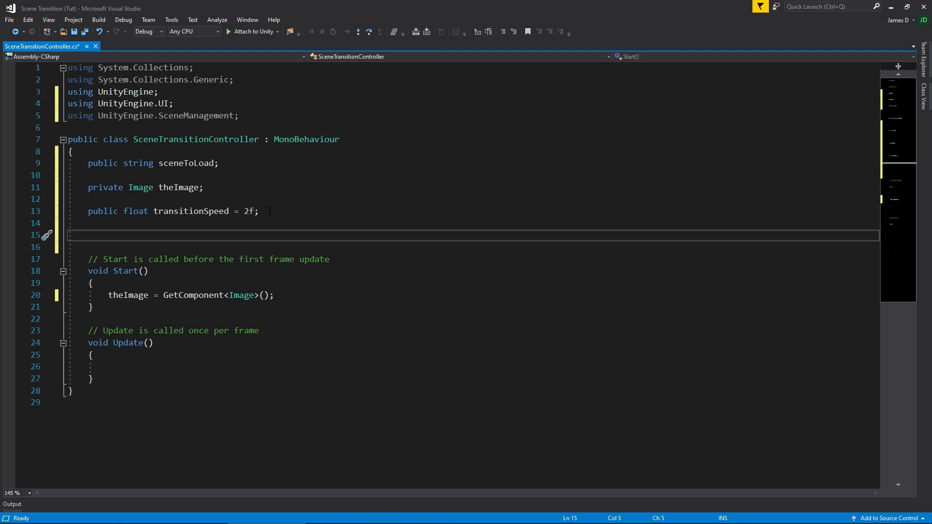
type("priv")
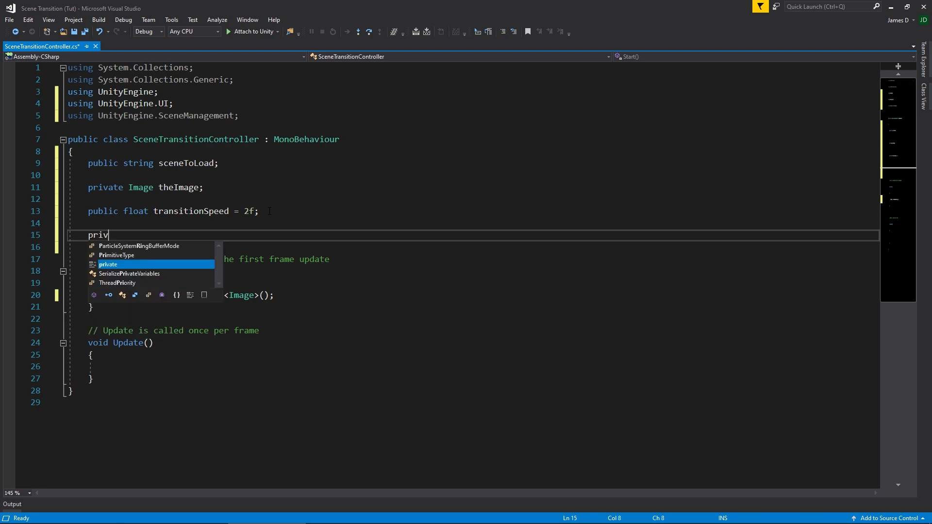
type("ate bool shouldReveal;")
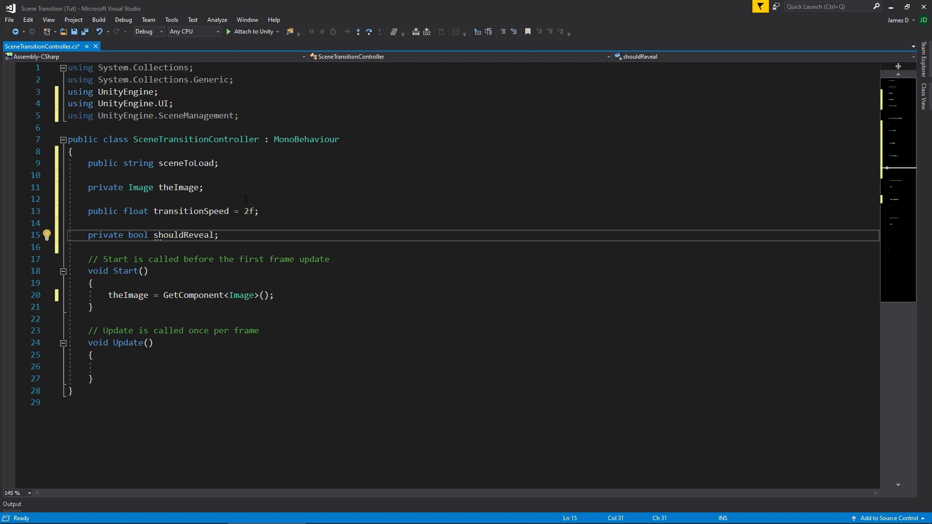
scroll(245, 200, "down", 4)
scroll(268, 285, "up", 3)
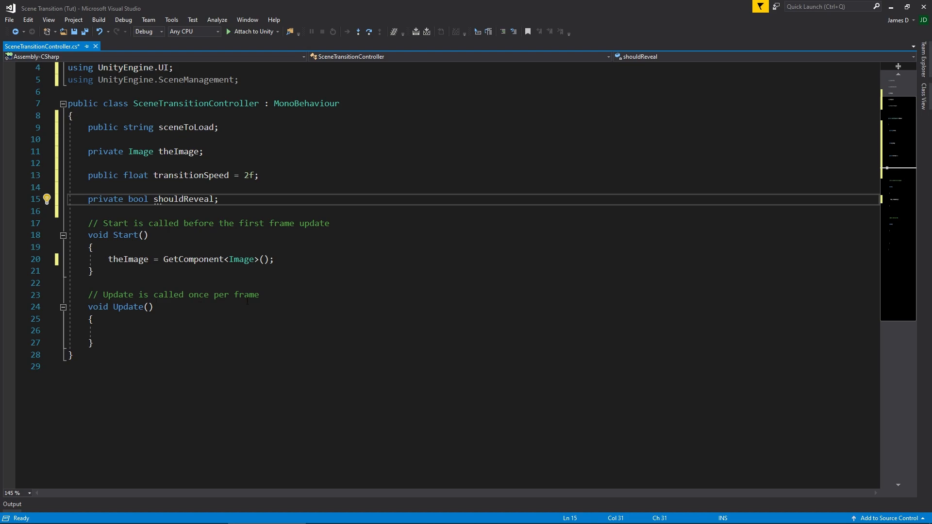
key("ctrl+s")
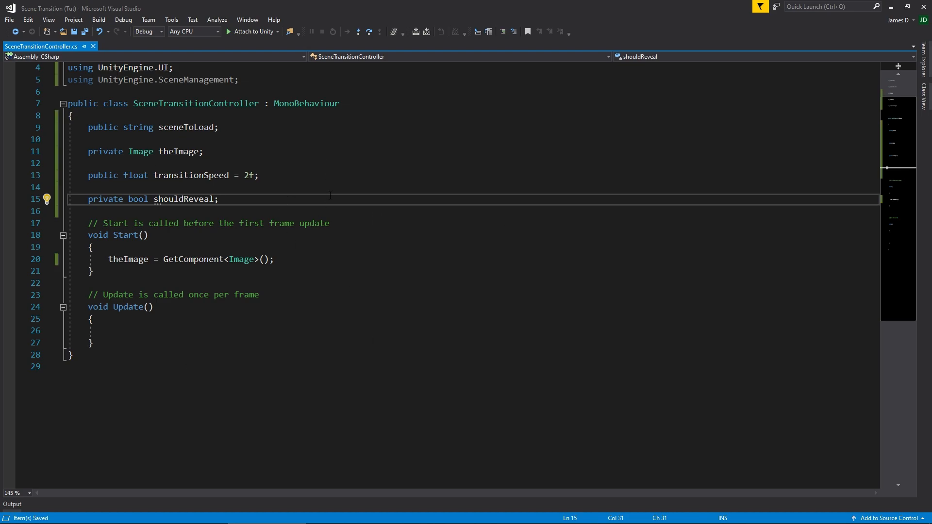
- Switch to Unity, set the Image's Scene To Load to Start in the Scene Transition Controller, and save the scene
left_click(189, 516)
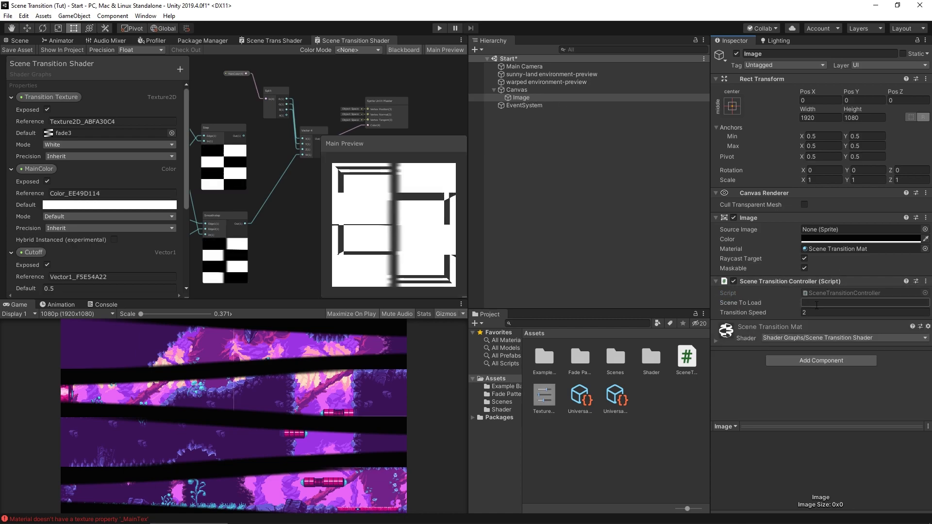
left_click(817, 303)
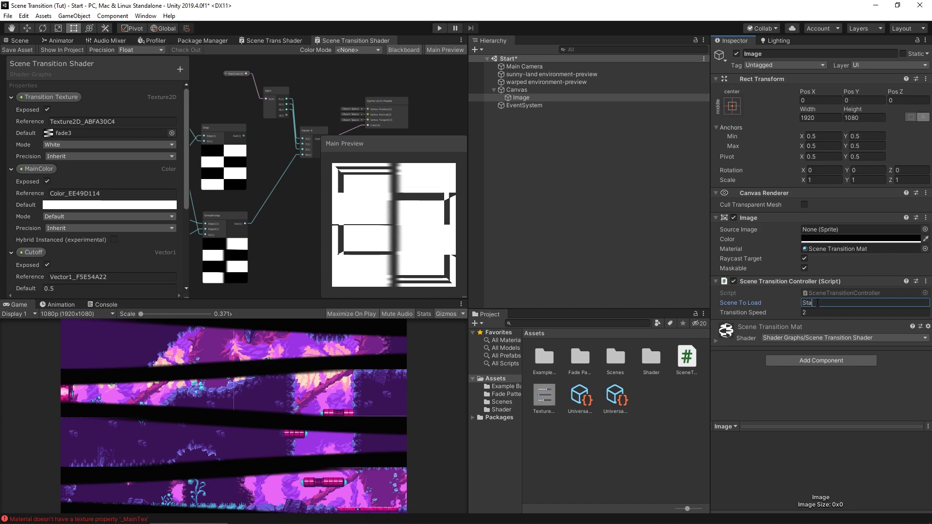
key("ctrl+s")
- Save a copy of the current scene as Start2 in the Assets/Scenes folder
key("ctrl+shift+s")
double_click(125, 114)
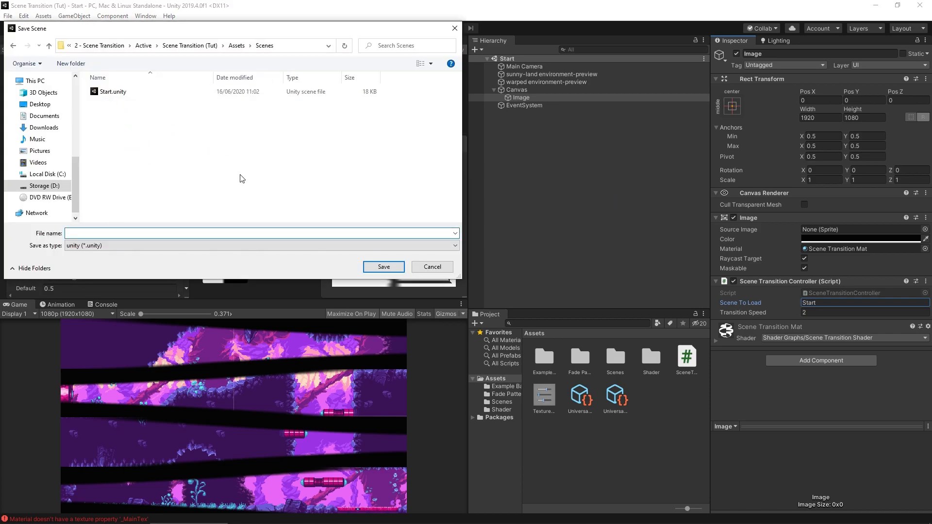
type("Start2")
key("Return")
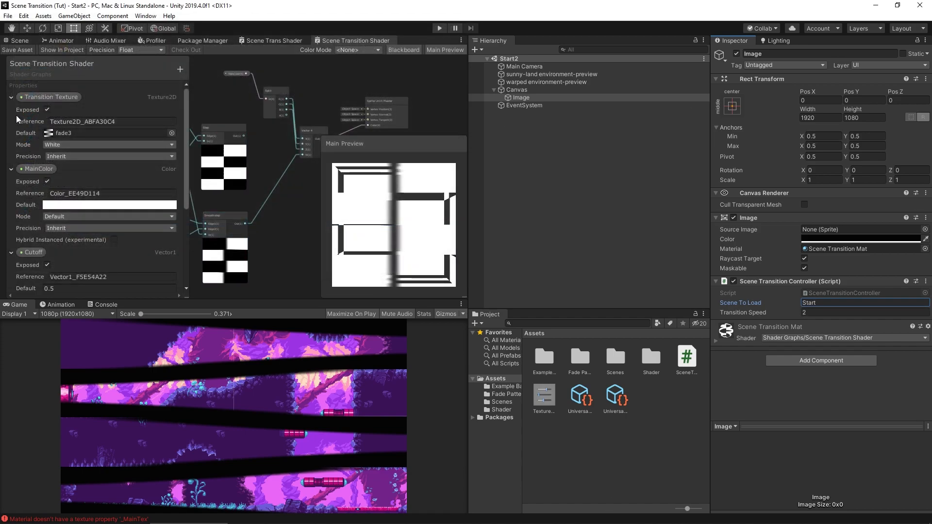
- Open the Build Settings and remove the deleted entries from Scenes In Build
left_click(8, 16)
left_click(37, 112)
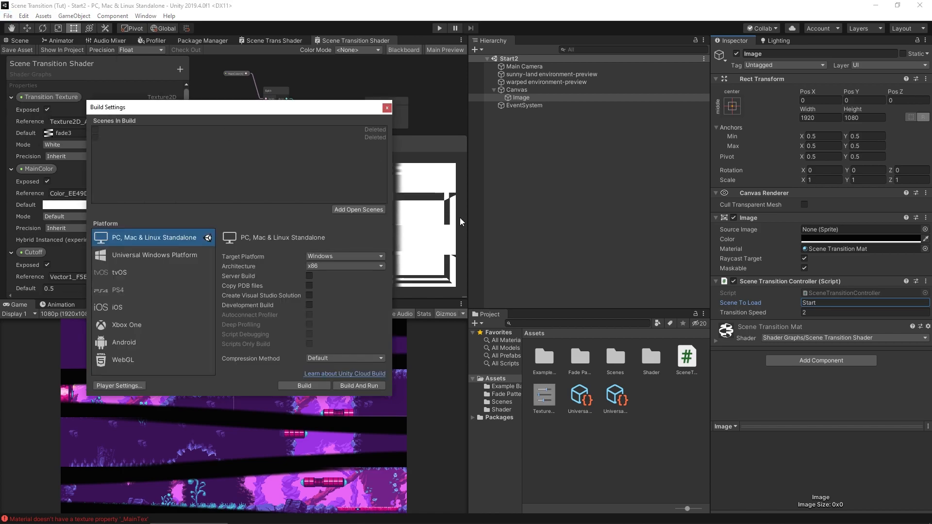
left_click(333, 130)
key("Delete")
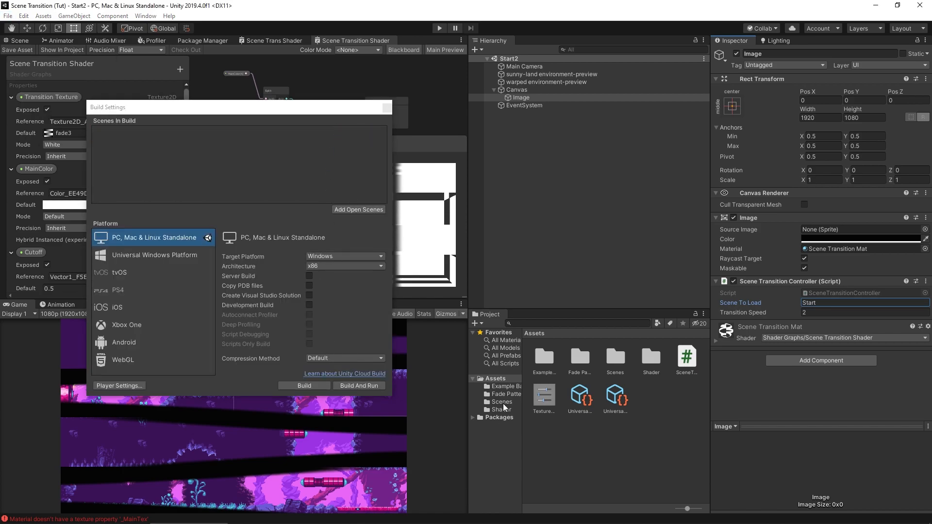
- Add the Start and Start2 scenes from the Scenes folder to Scenes In Build and close the Build Settings
left_click(501, 402)
left_click_drag(543, 373, 210, 172)
left_click_drag(572, 359, 214, 141)
left_click(387, 108)
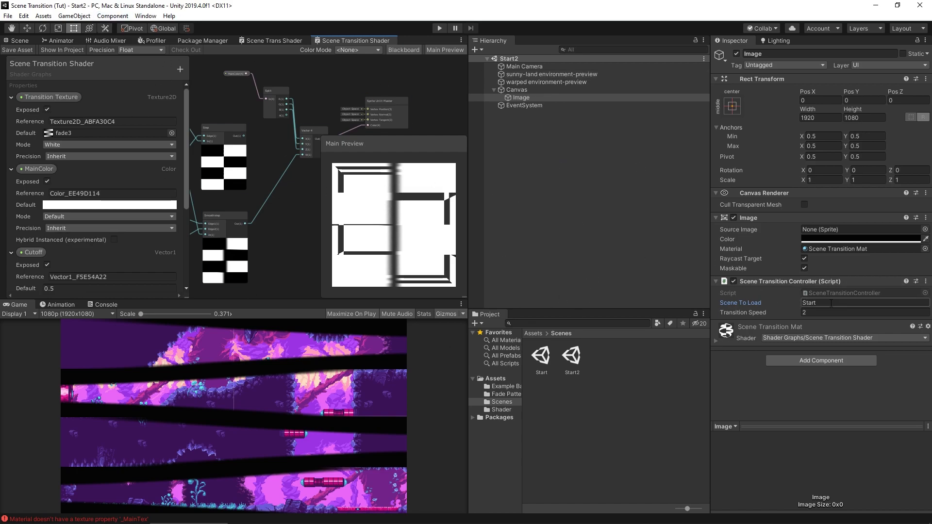
- Open the Start scene and set Scene To Load to Start2 on the Image object under Canvas
double_click(541, 357)
left_click(519, 89)
left_click(494, 90)
left_click(517, 98)
left_click(830, 302)
type("2")
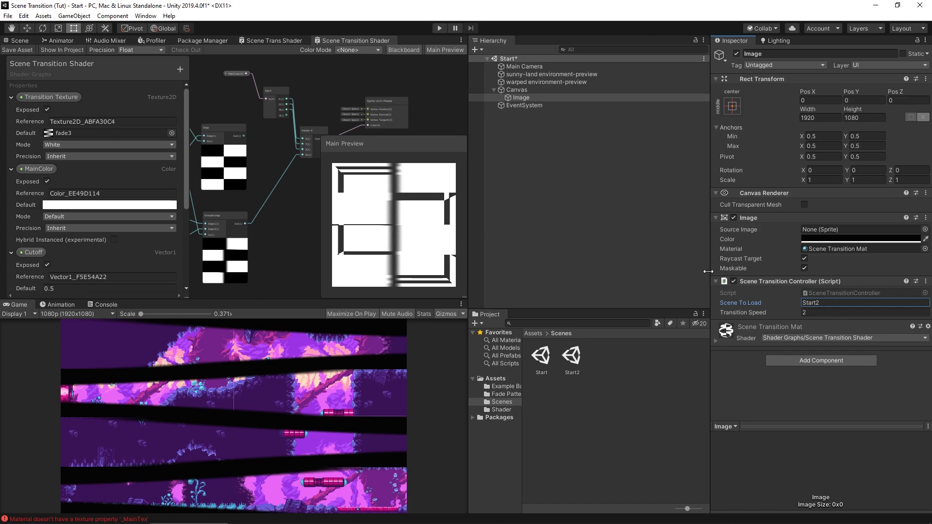
- Open the Start2 scene, keeping Start's changes, and deactivate its warped environment-preview object, saving the scene
double_click(572, 362)
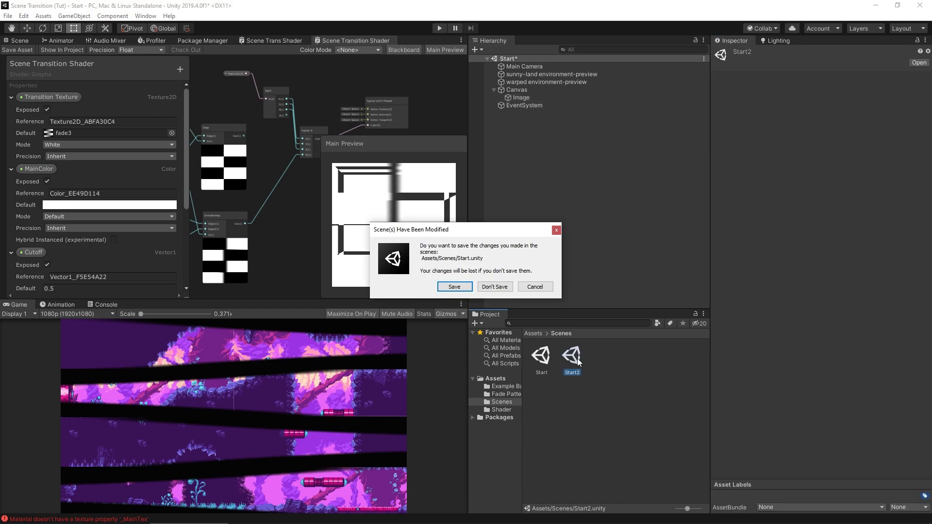
left_click(463, 287)
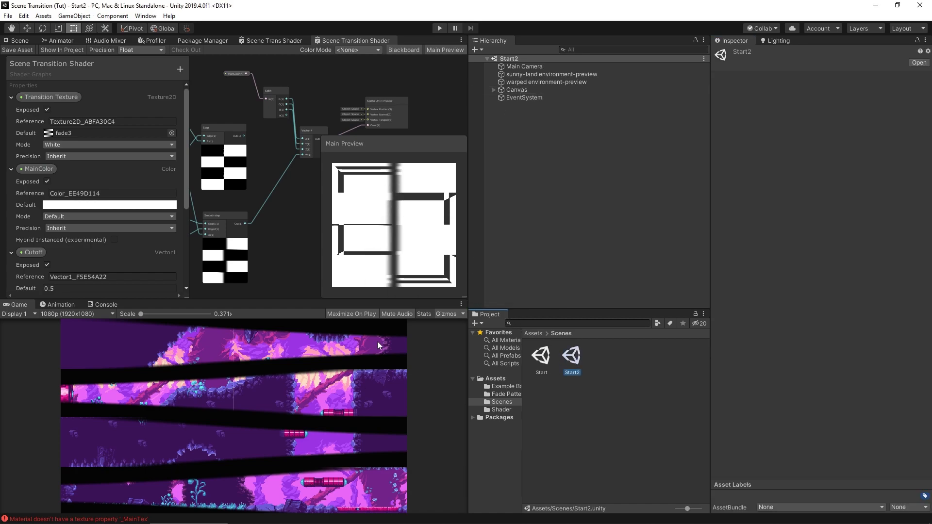
left_click(571, 82)
left_click(736, 53)
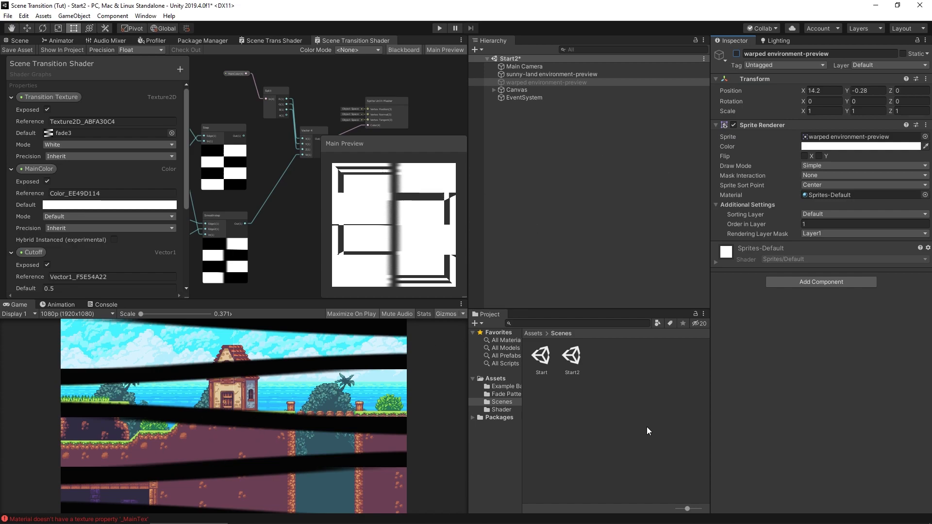
key("ctrl+s")
- Compare the backgrounds of the Start and Start2 scenes in the Game view, ending on Start
double_click(541, 356)
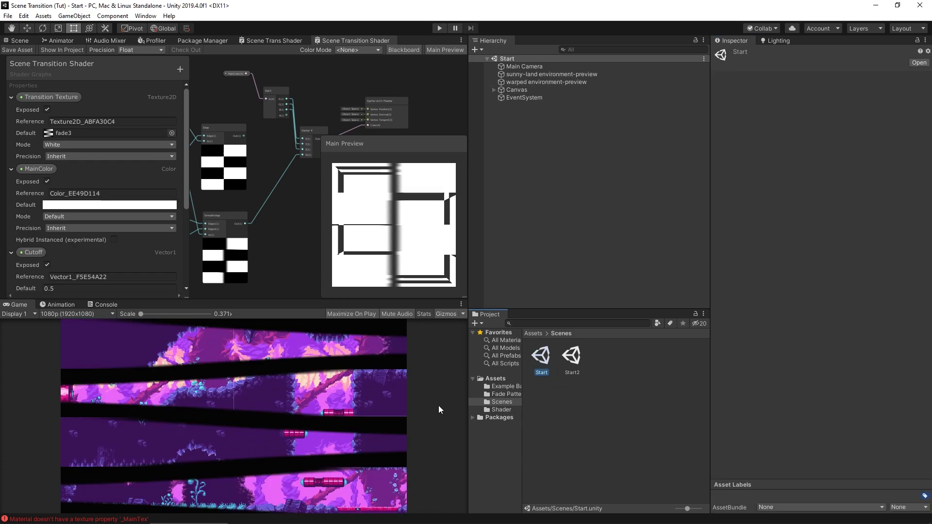
double_click(572, 357)
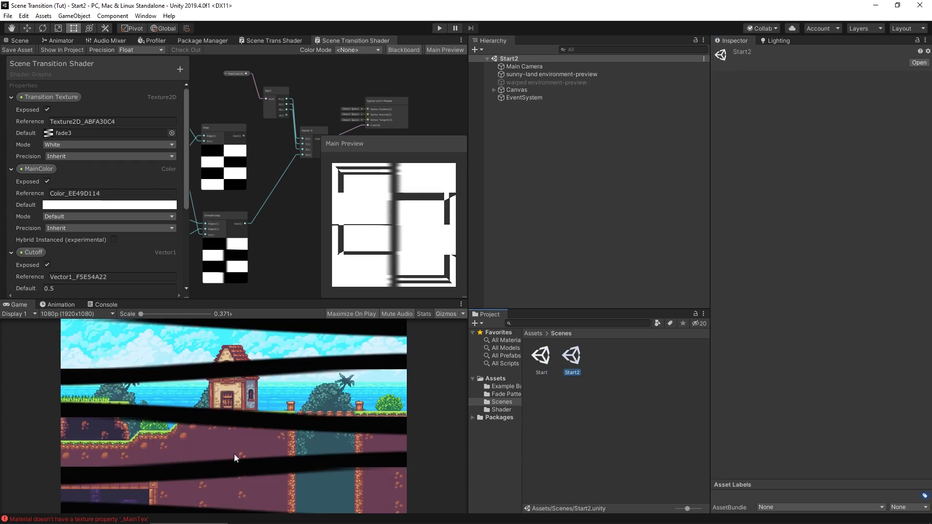
double_click(540, 369)
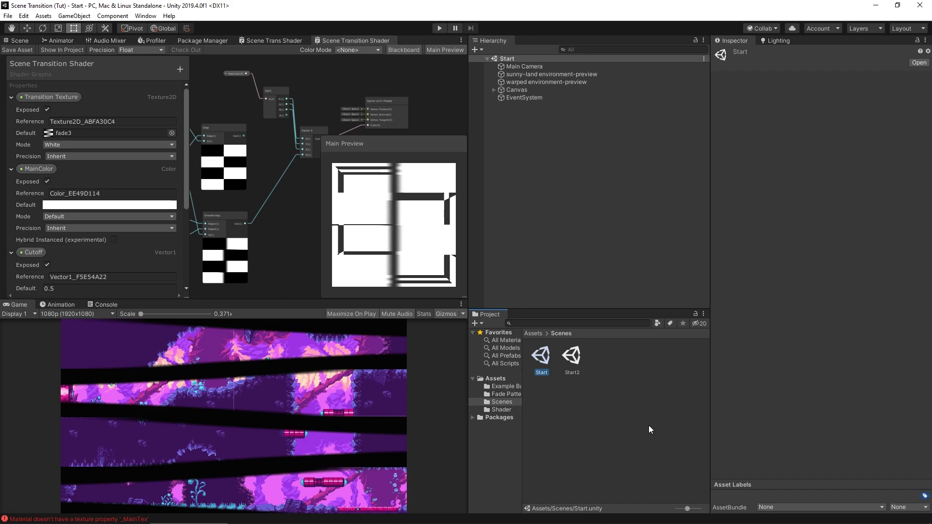
- Select the Image object under Canvas in the Start scene to review its Scene Transition Controller settings
left_click(511, 90)
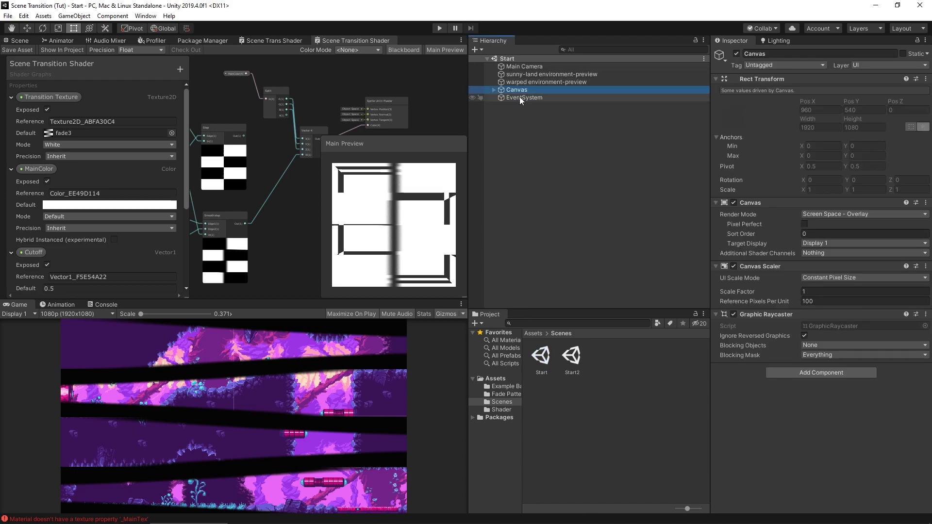
left_click(494, 90)
left_click(521, 98)
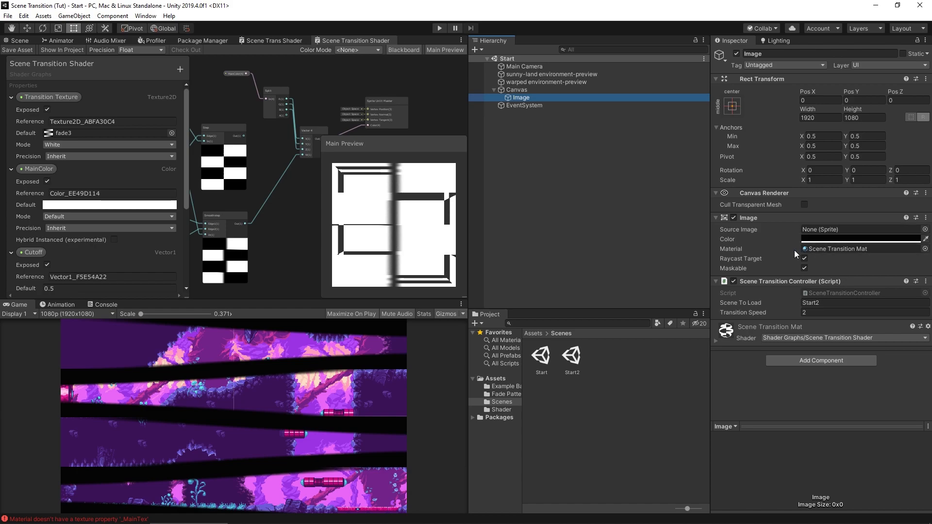
- Locate and select Scene Transition Mat from the Image's material reference, and vary its Cutoff value to preview the transition
left_click(828, 248)
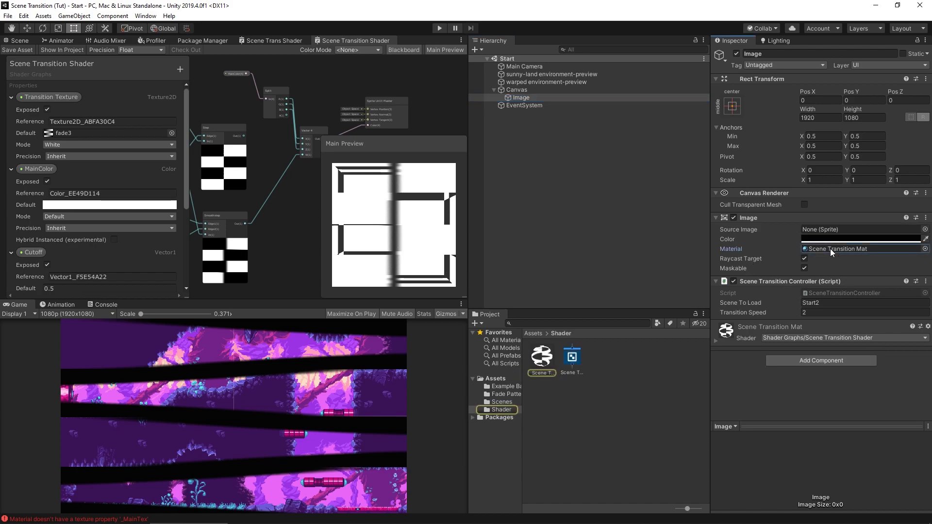
left_click(542, 360)
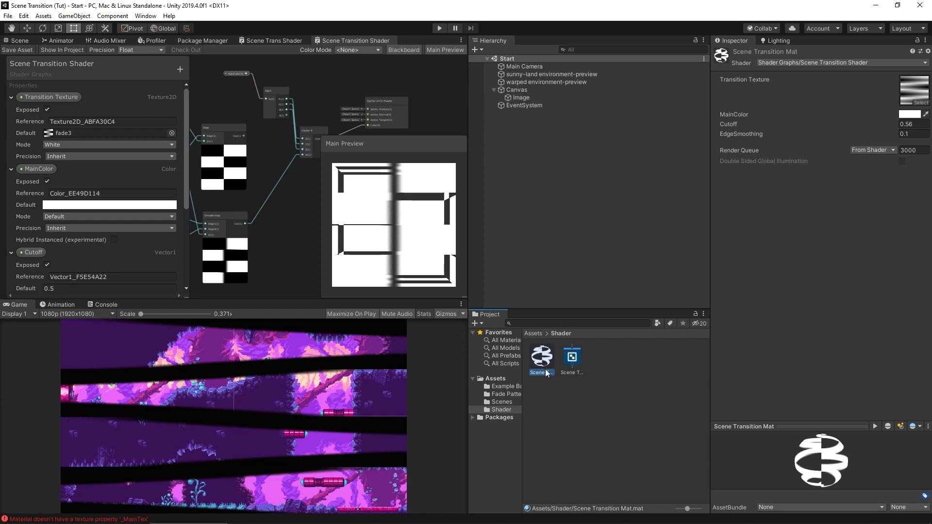
left_click_drag(890, 125, 872, 127)
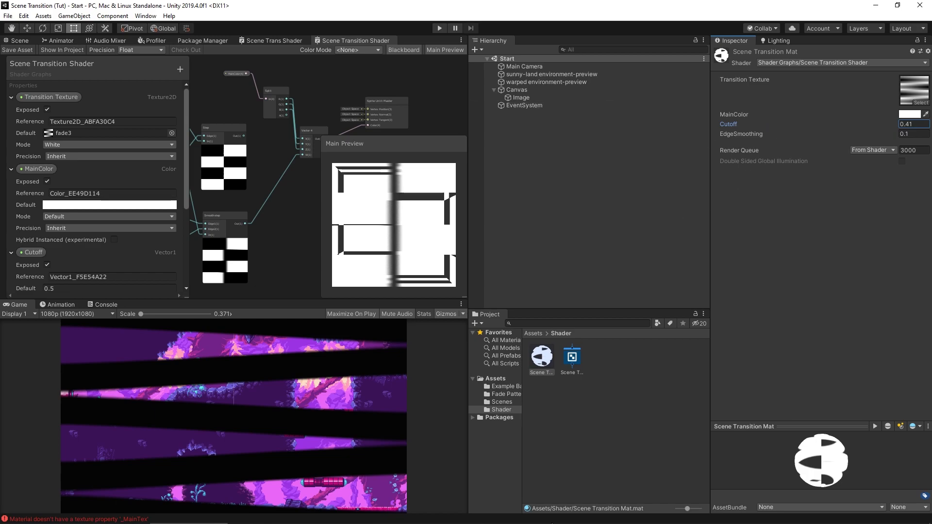
- Switch to Visual Studio and add an if(shouldReveal) block with braces inside the Update method of SceneTransitionController
left_click(267, 517)
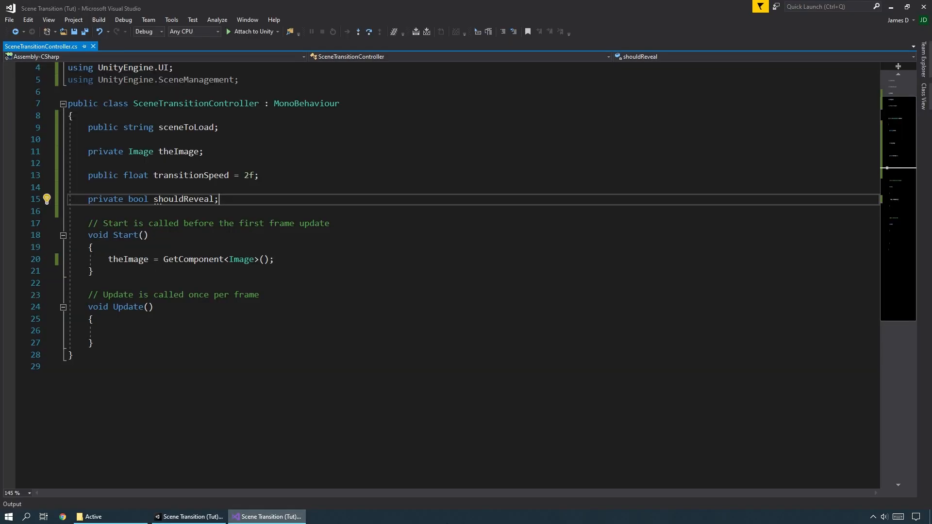
left_click(132, 333)
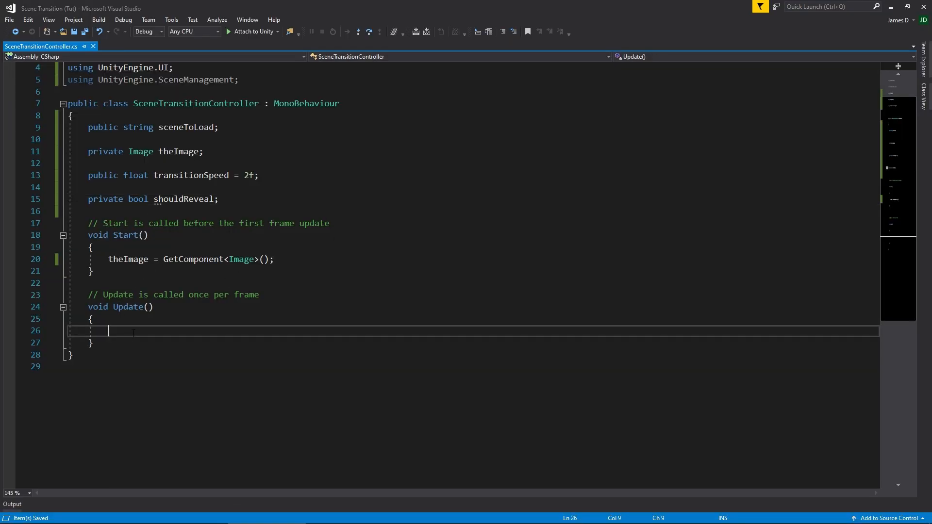
type("if(shouldre")
key("Tab")
type(")")
key("Return")
type("{")
key("Return")
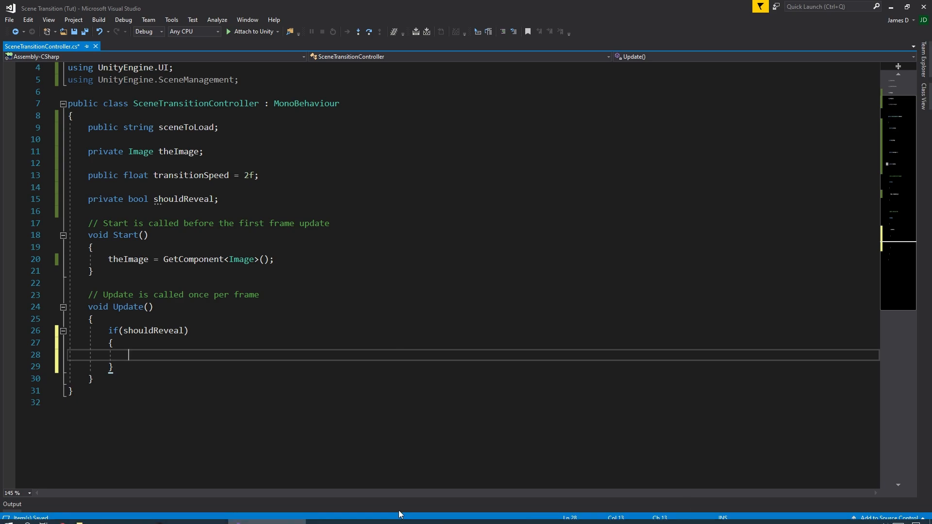
- Switch to Unity to preview Scene Transition Mat at other Cutoff values, and return to the script in Visual Studio
left_click(186, 517)
mouse_move(880, 131)
left_mouse_down()
mouse_move(869, 127)
mouse_move(890, 129)
mouse_move(877, 125)
left_mouse_up()
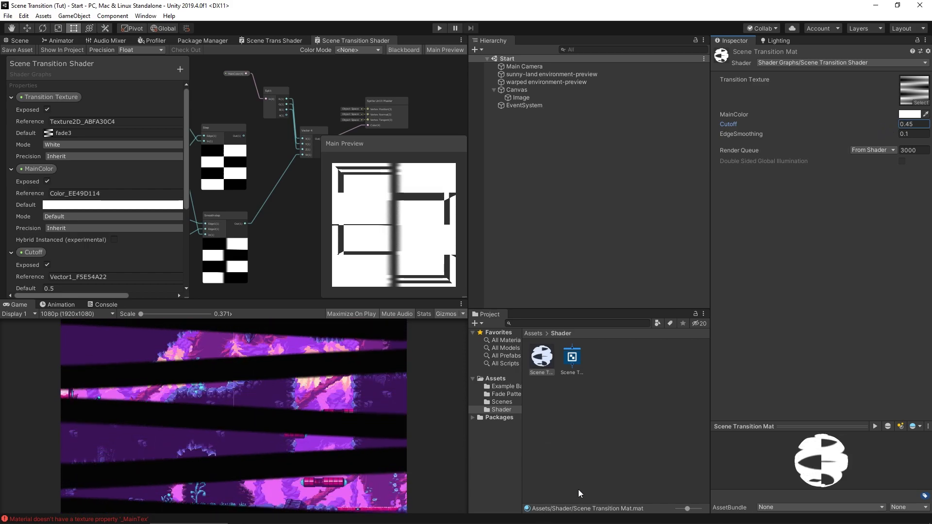
left_click(267, 517)
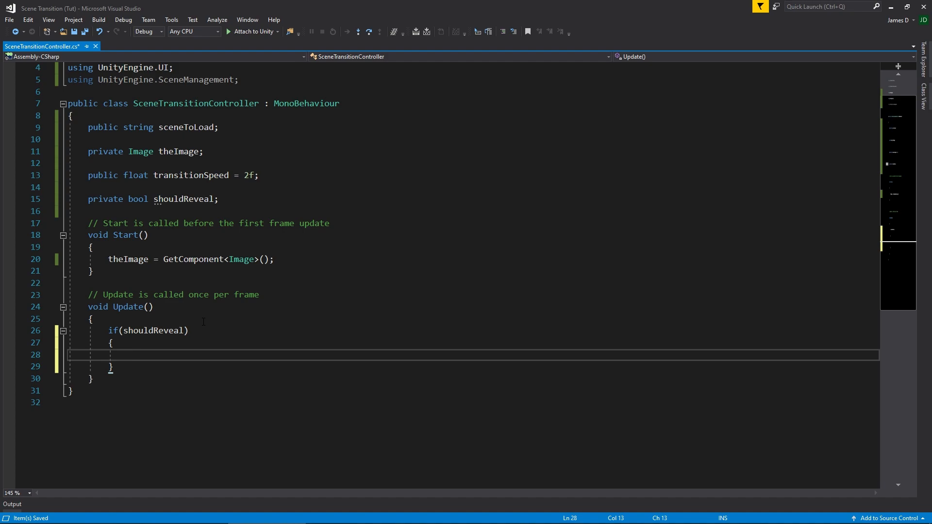
- Inside the shouldReveal block, start a theImage.material.SetFloat call with an empty string as its first argument
type("theImage.amter")
key("BackSpace")
key("BackSpace")
key("BackSpace")
key("BackSpace")
key("BackSpace")
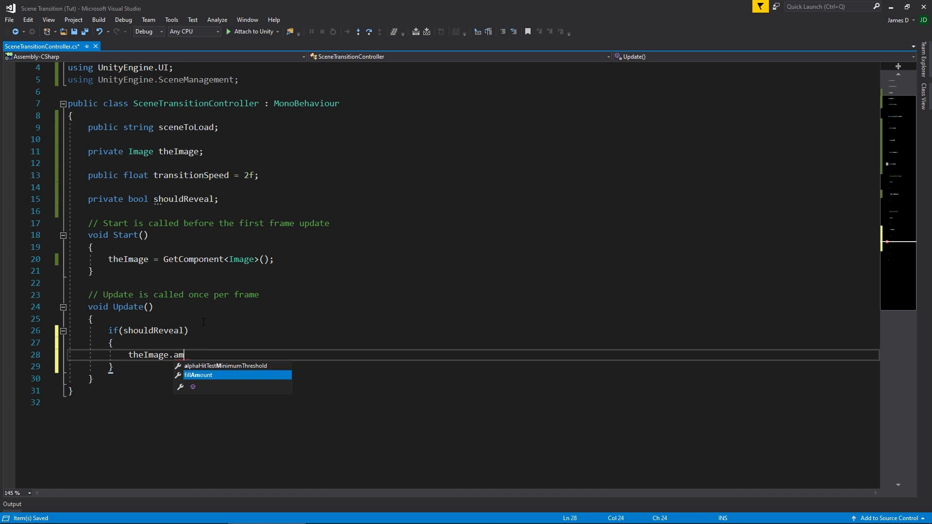
type("mater")
key("Tab")
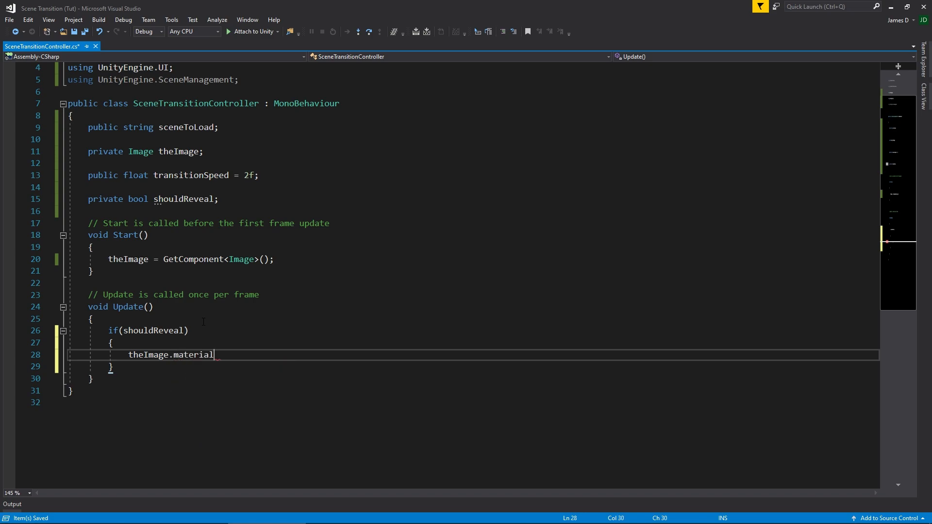
type(".set")
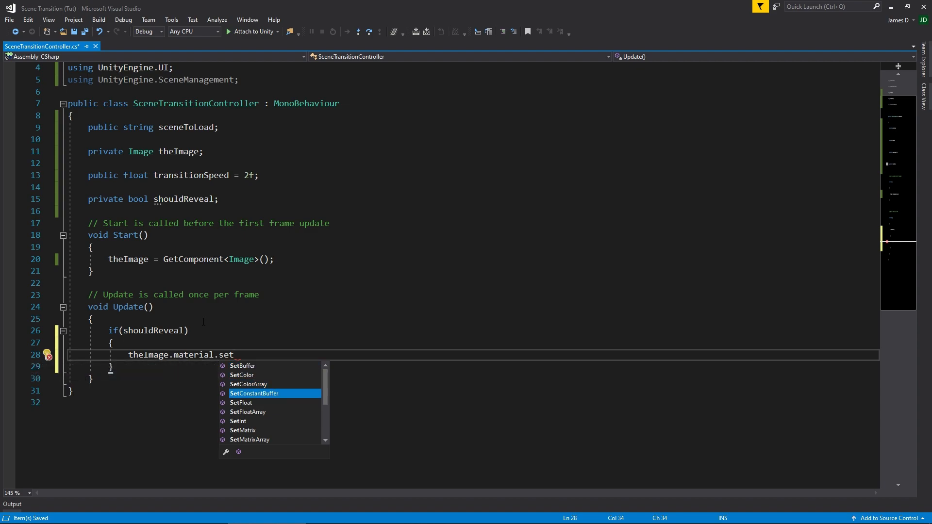
key("Down")
key("Tab")
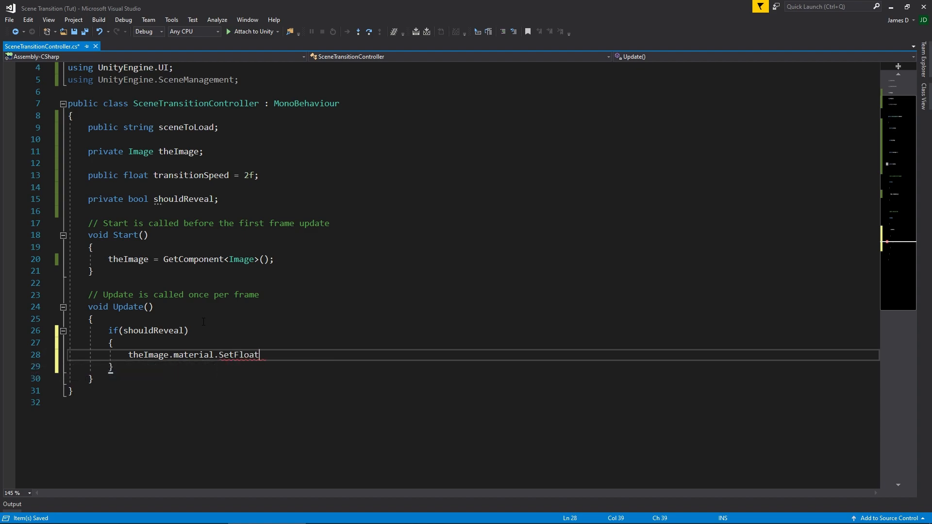
type("(\"")
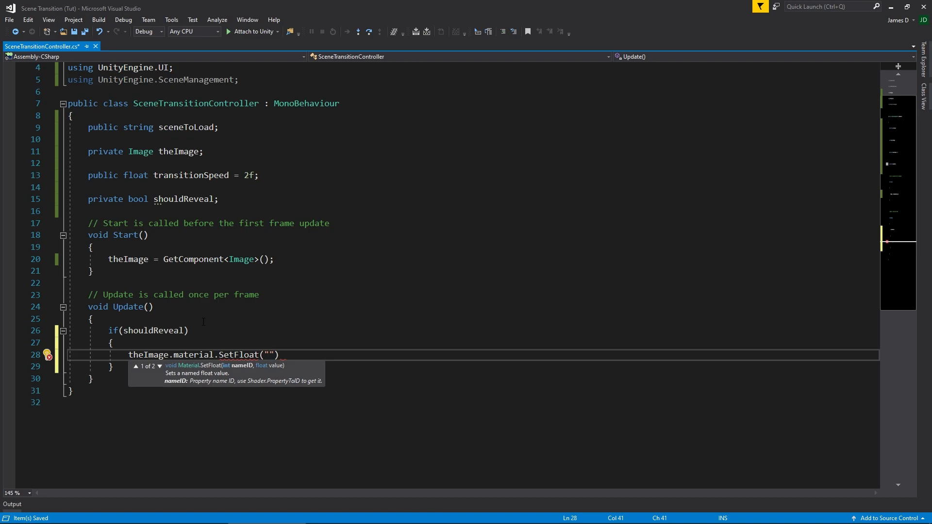
- Switch to Unity, set the Cutoff property's Reference to _Cutoff in Scene Transition Shader, and save the shader asset
mouse_move(204, 518)
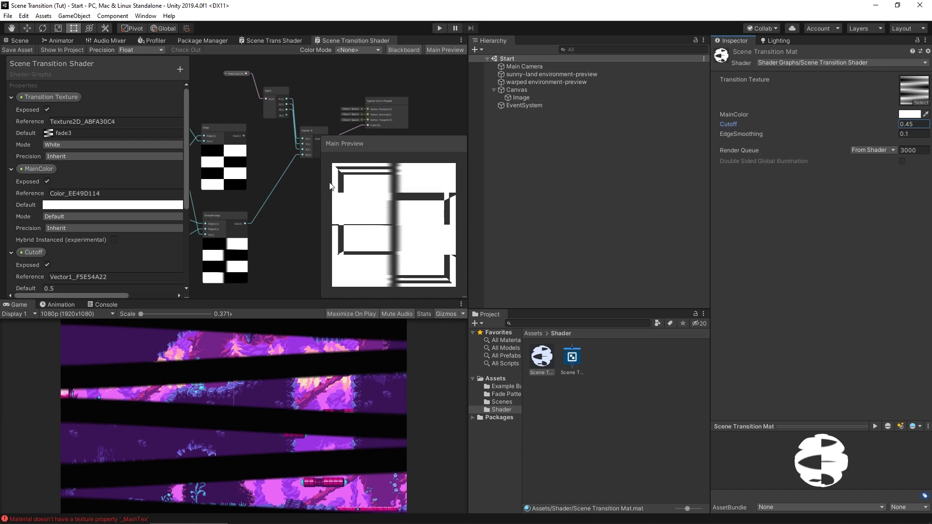
scroll(78, 140, "down", 4)
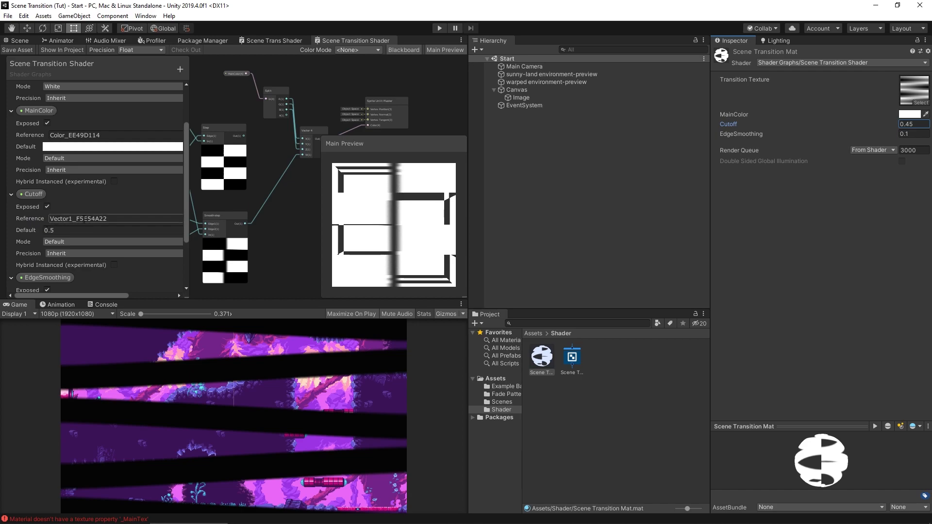
left_click(100, 217)
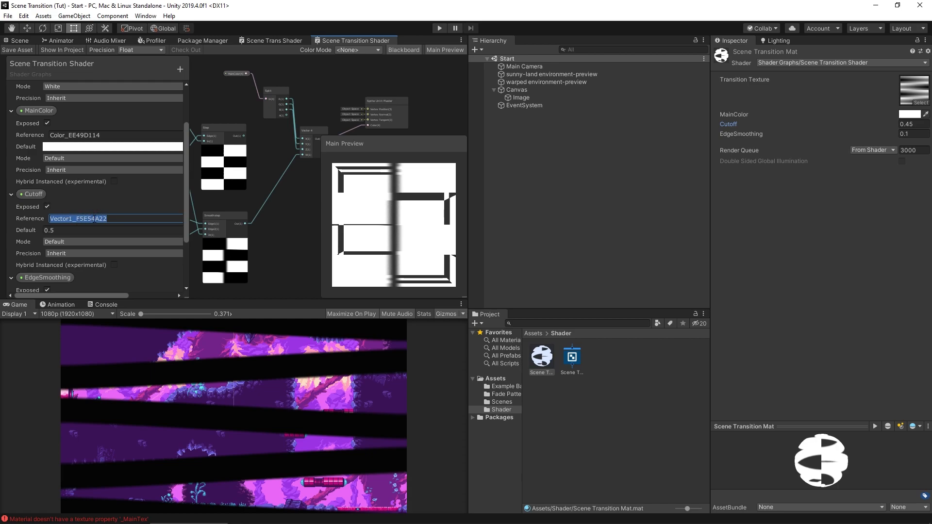
left_click(92, 218)
left_click_drag(118, 219, 54, 219)
key("BackSpace")
key("BackSpace")
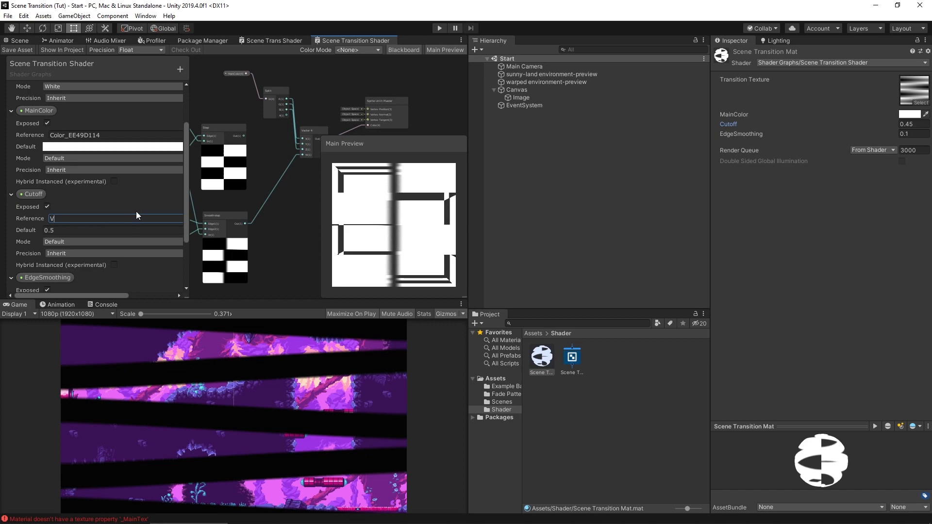
type("_Cutoff")
key("Return")
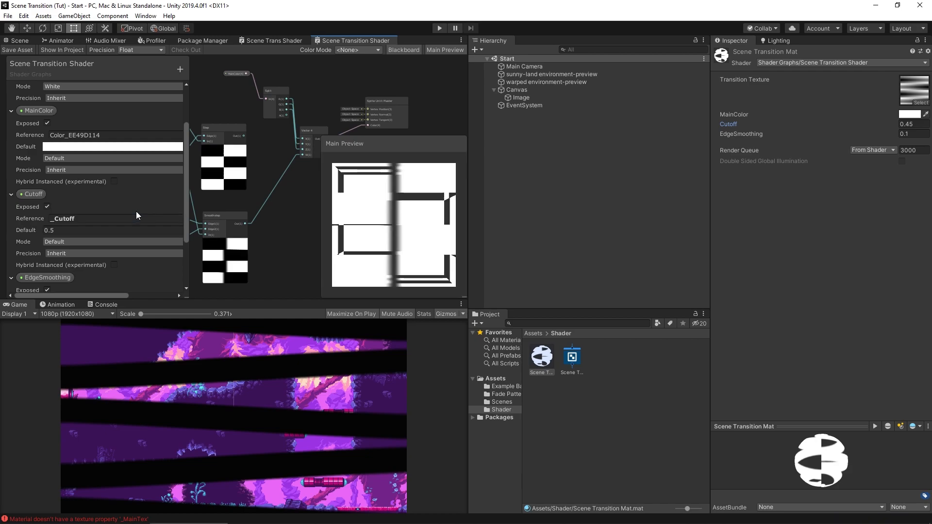
left_click(15, 50)
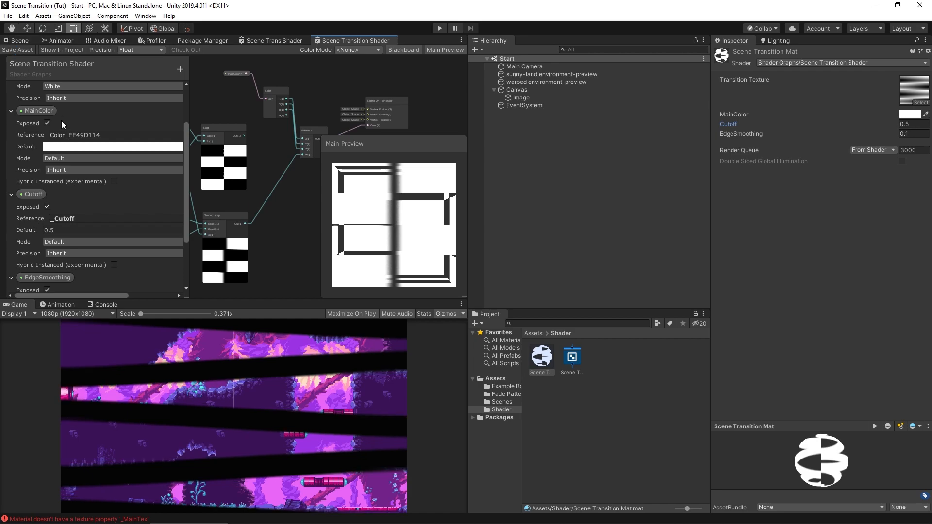
- Switch to Visual Studio and fill in "_Cutoff" as the property name in the SetFloat call, followed by a comma
mouse_move(631, 516)
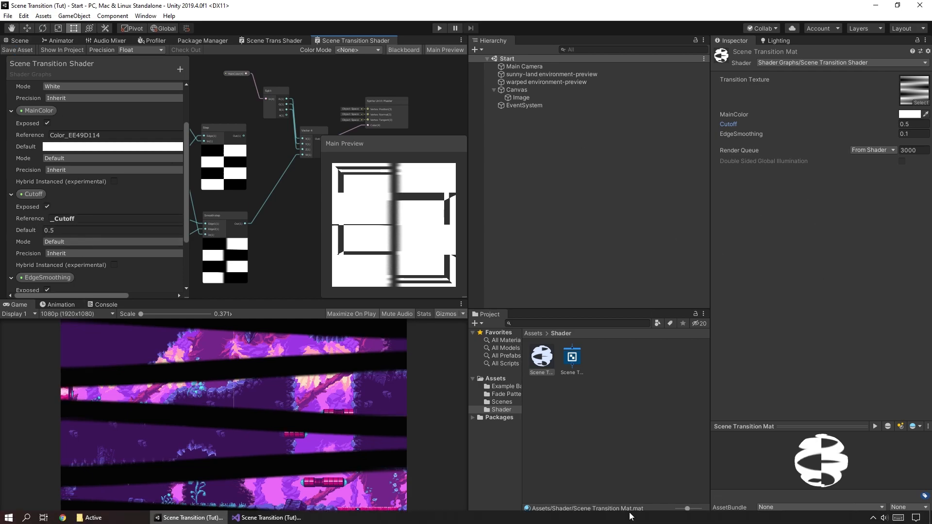
left_click(298, 515)
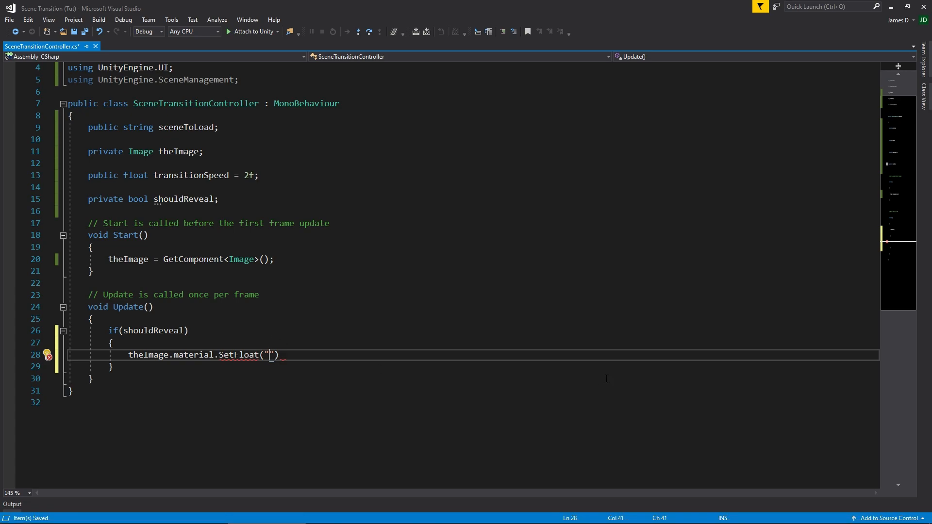
type("_Cutoff")
key("Right")
type(", ")
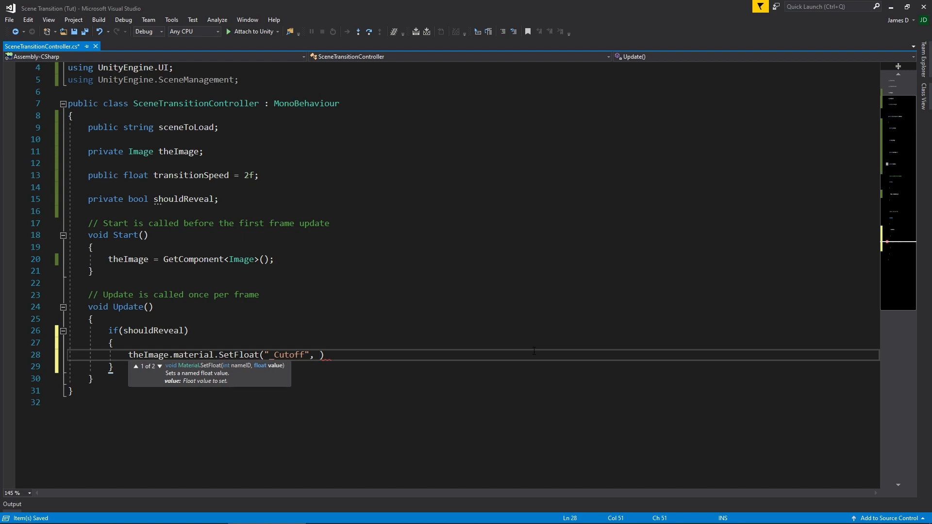
- Add Mathf.MoveTowards as SetFloat's second argument, with theImage.material.GetFloat("_Cutoff") as its current value
type("Mathf.MoveTowards")
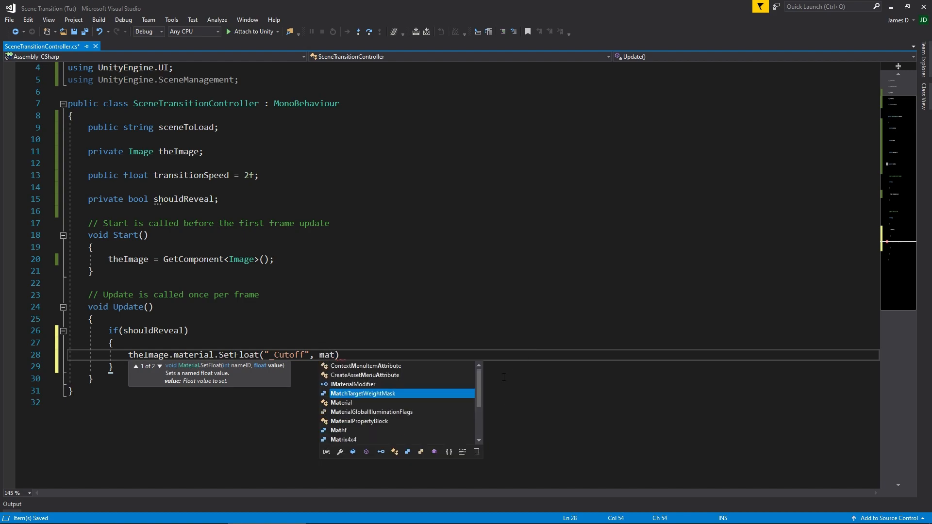
type("(")
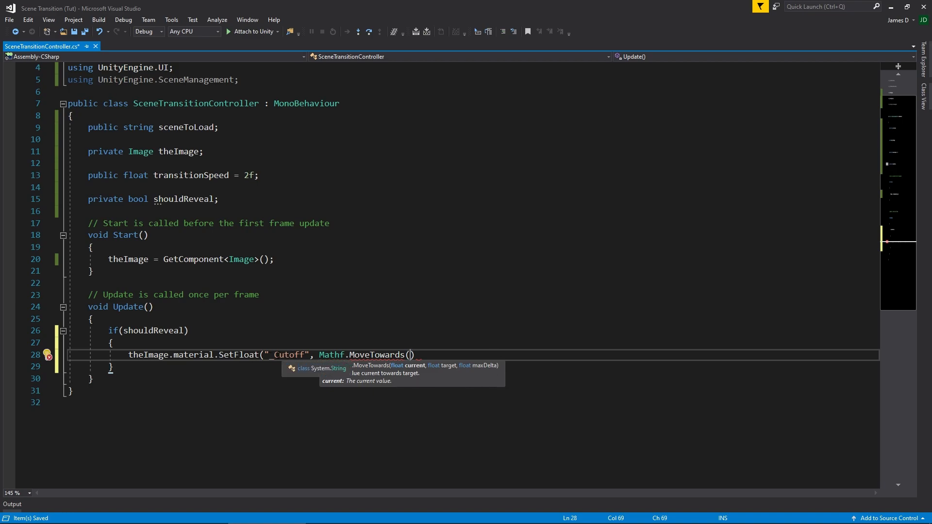
type("theImage.m")
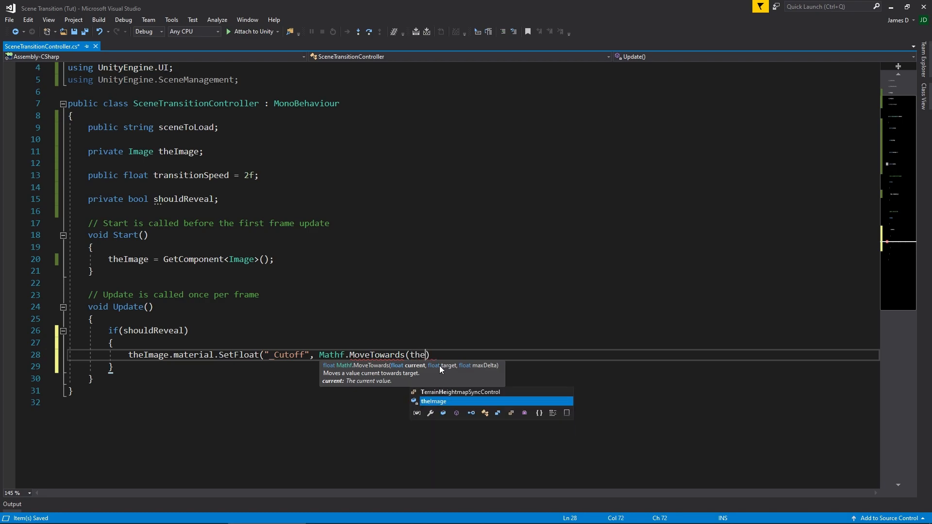
type("aterial.get")
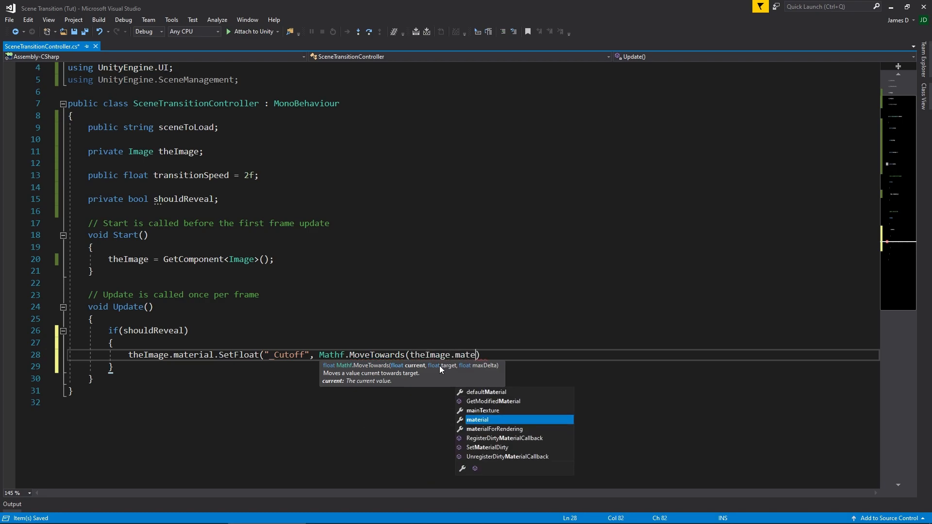
type("f(")
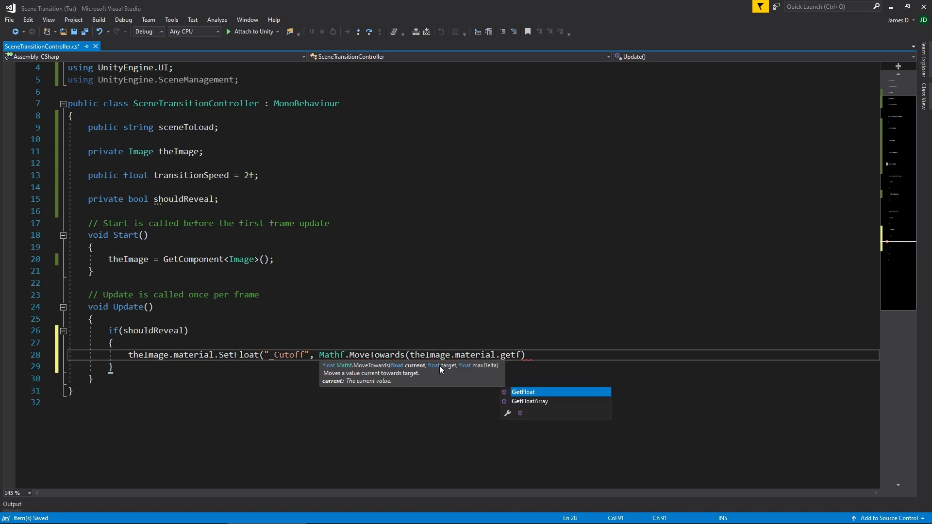
type("\"_C")
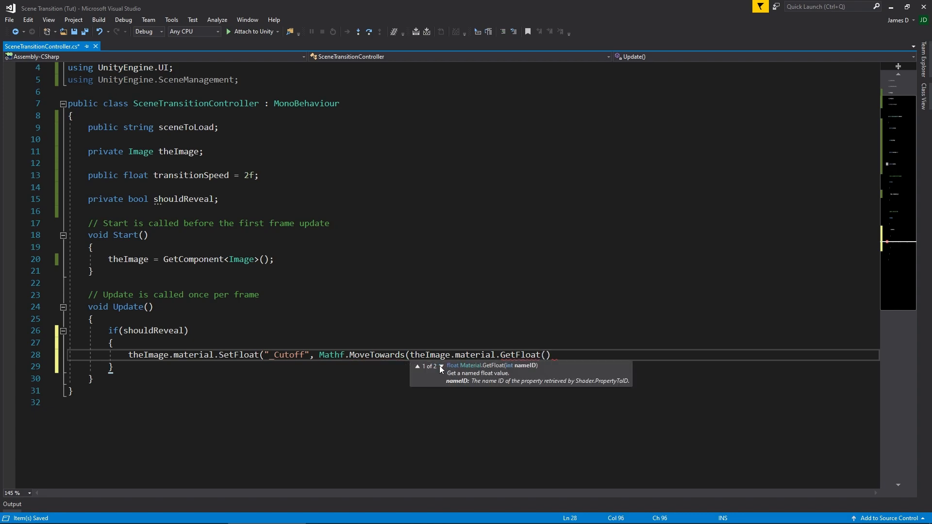
type("utoff\"), ")
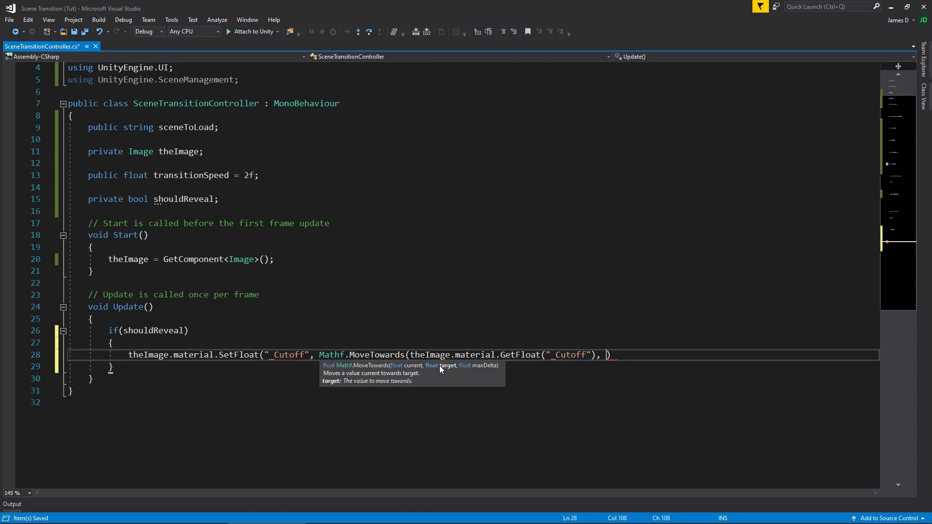
- Complete the MoveTowards call with target 1.1f and maximum change transitionSpeed * Time.deltaTime, close the statement, and save the script
type("1.1f")
type(",")
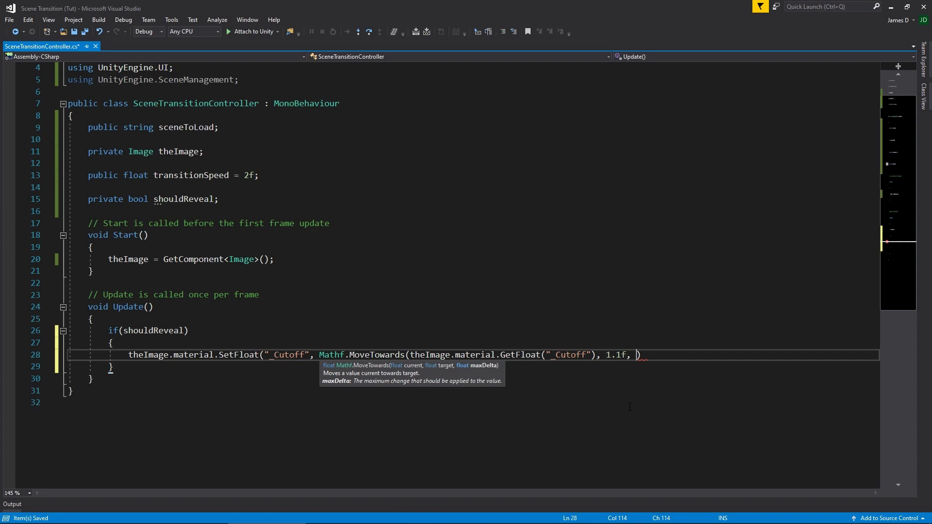
type(" transitionSpeed")
type(" * ")
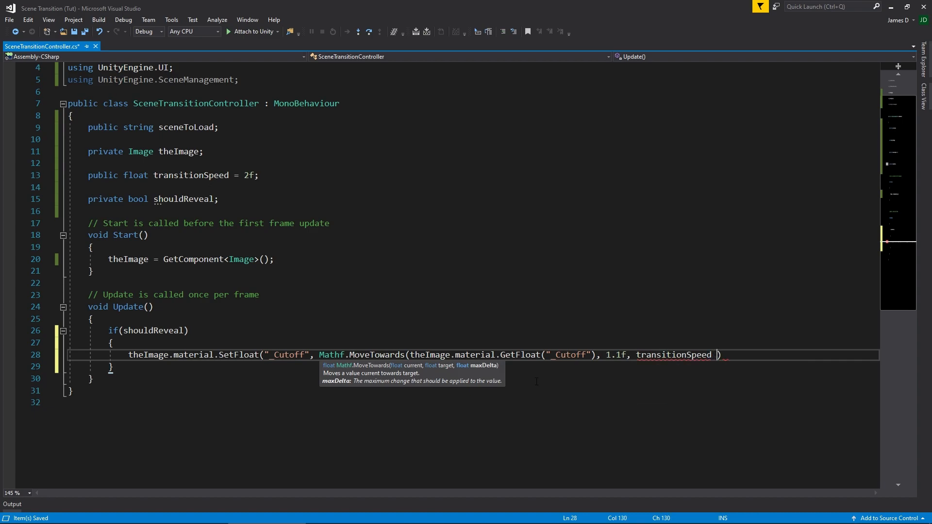
type("Time.deltaTime")
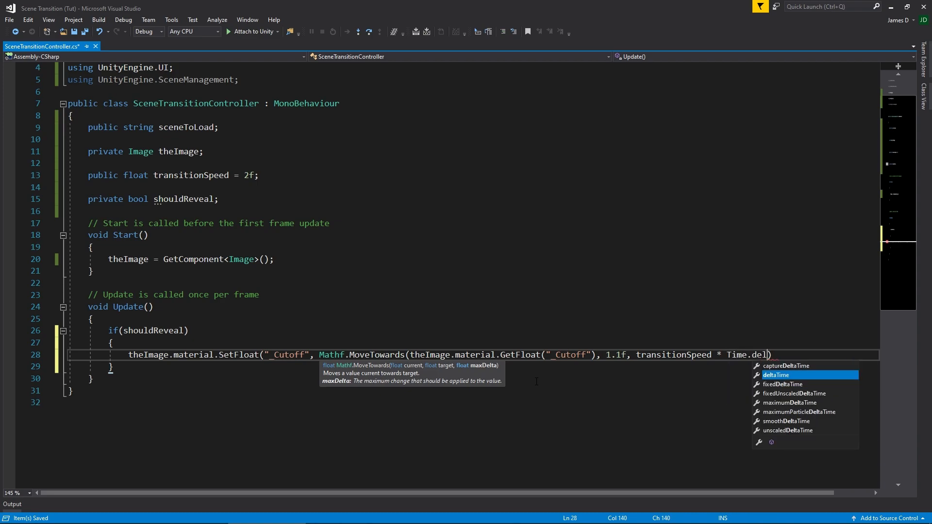
type(")")
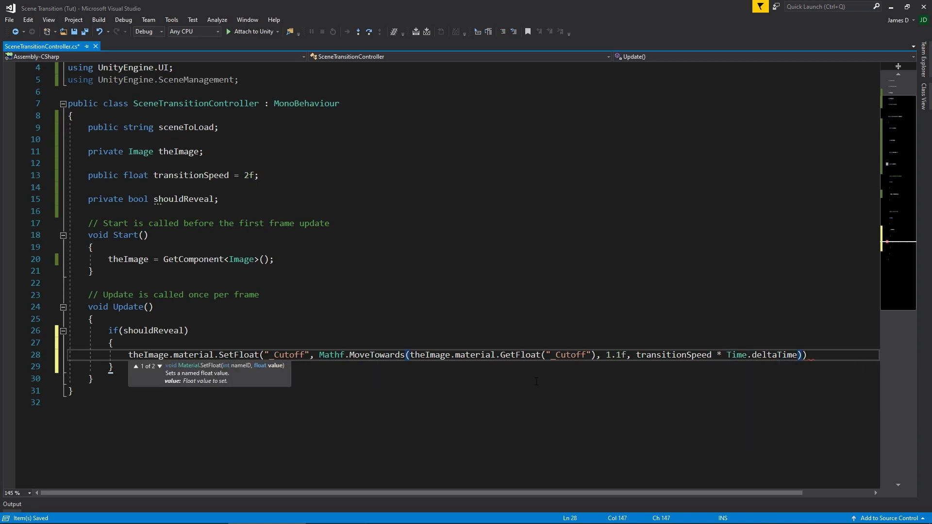
type(")")
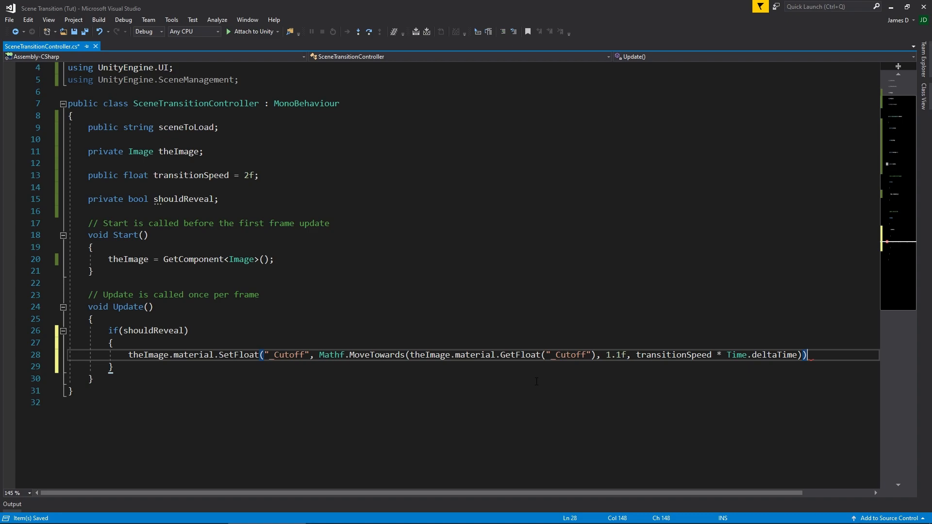
type(";")
key("ctrl+s")
key("ctrl+d")
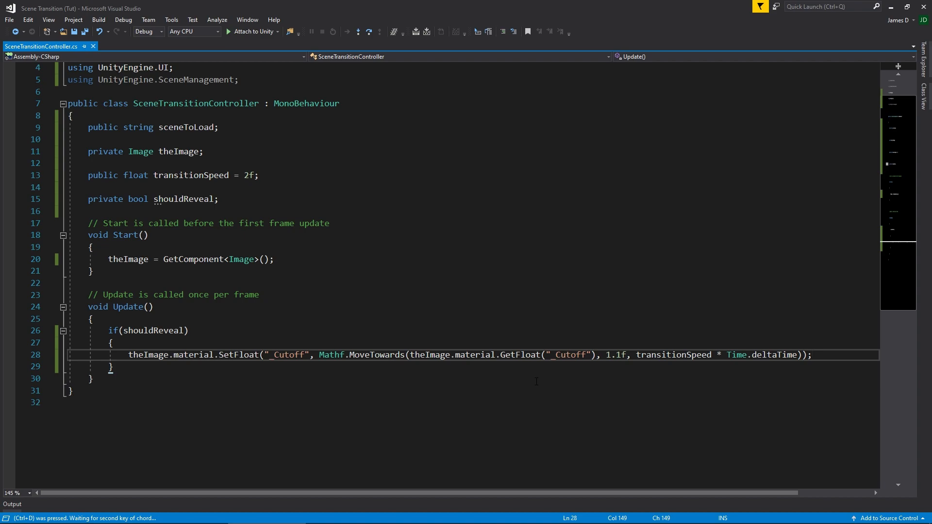
- Switch to Unity and lower the Cutoff value of Scene Transition Mat to -0.19
mouse_move(586, 520)
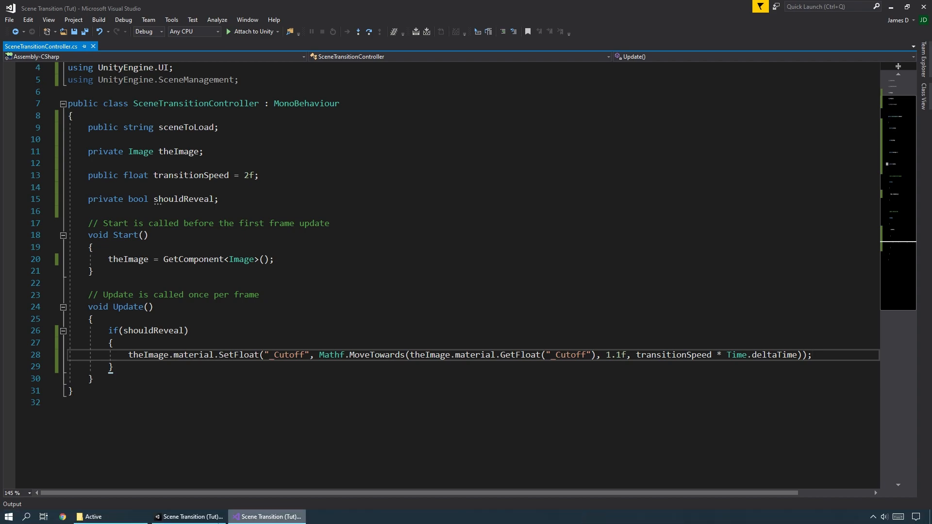
left_click(189, 516)
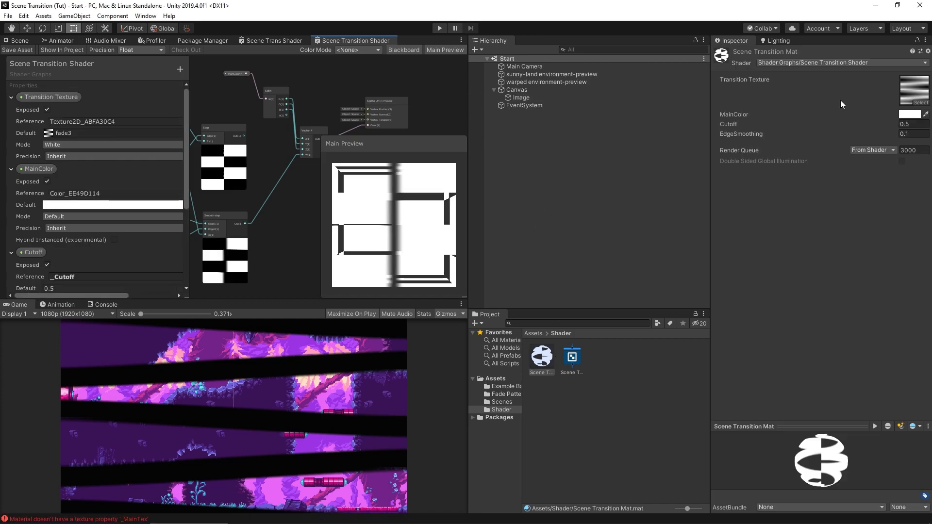
left_click_drag(884, 123, 869, 122)
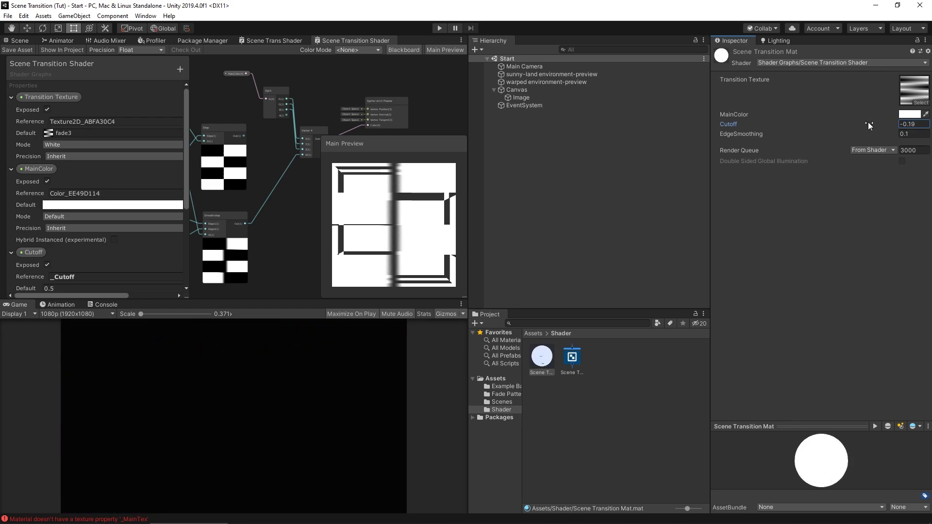
- Select the Image object under Canvas and briefly run the Start scene in play mode
left_click(523, 97)
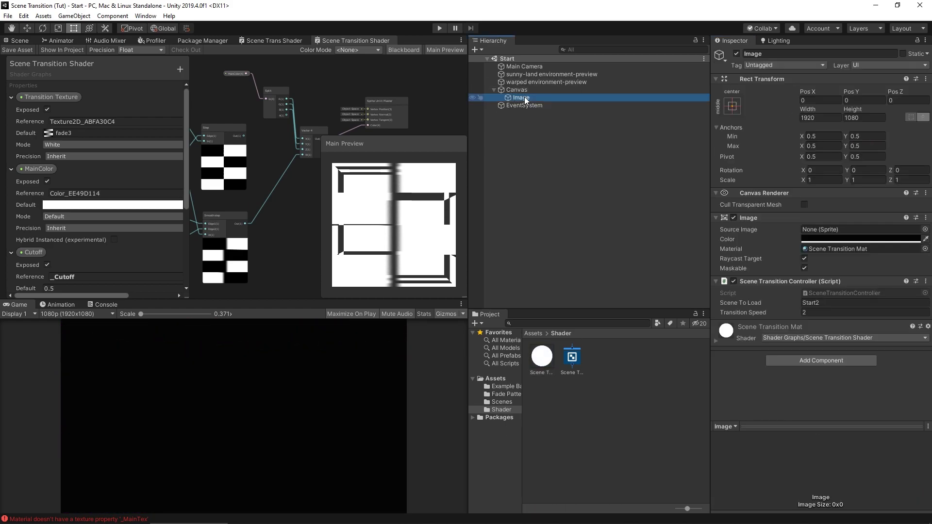
left_click(348, 321)
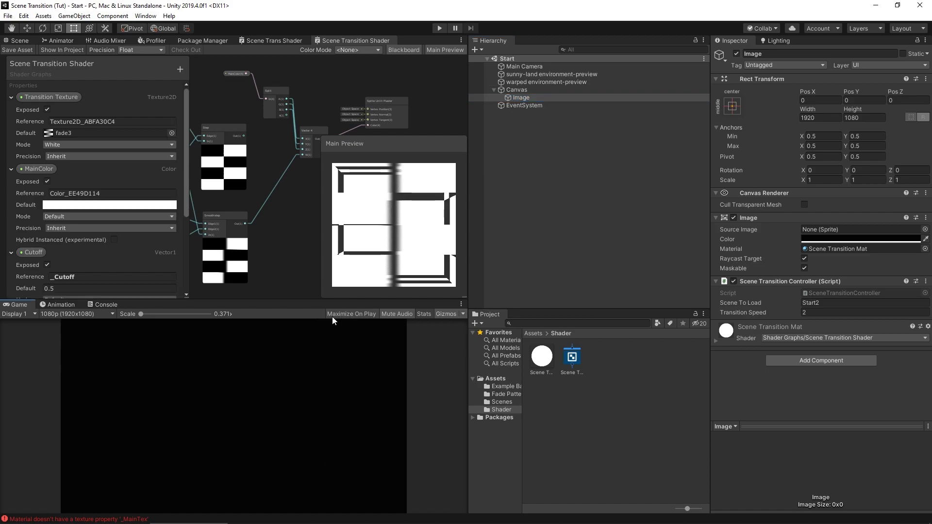
left_click(439, 28)
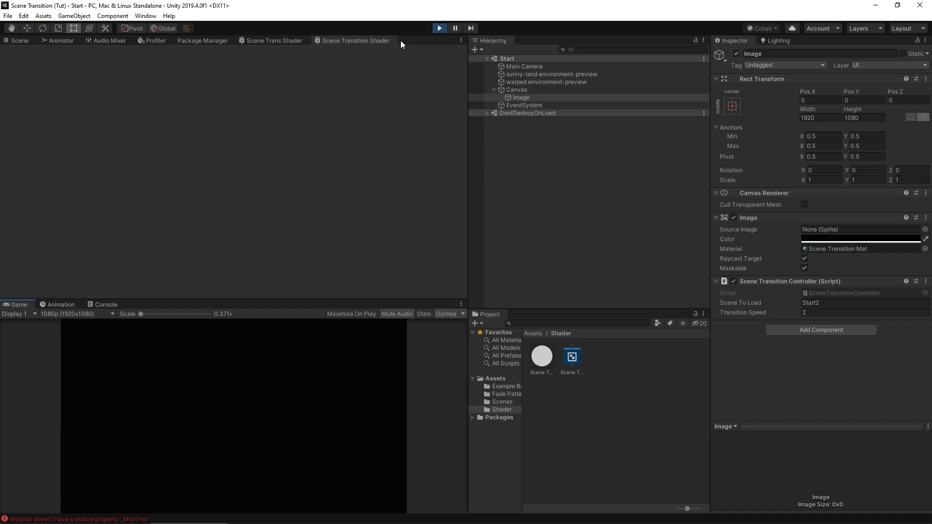
left_click(439, 28)
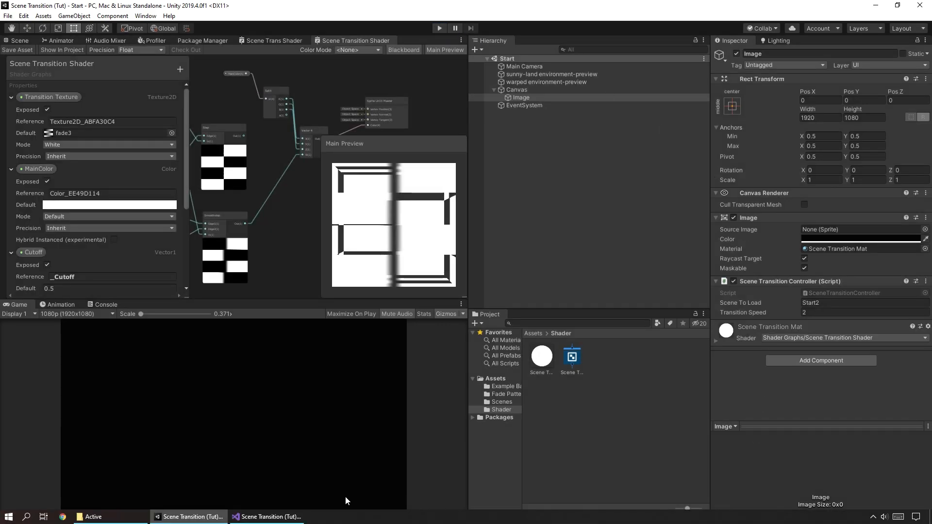
- Switch to Visual Studio and insert two blank lines at the start of Update, above the shouldReveal check
left_click(267, 516)
left_click(257, 319)
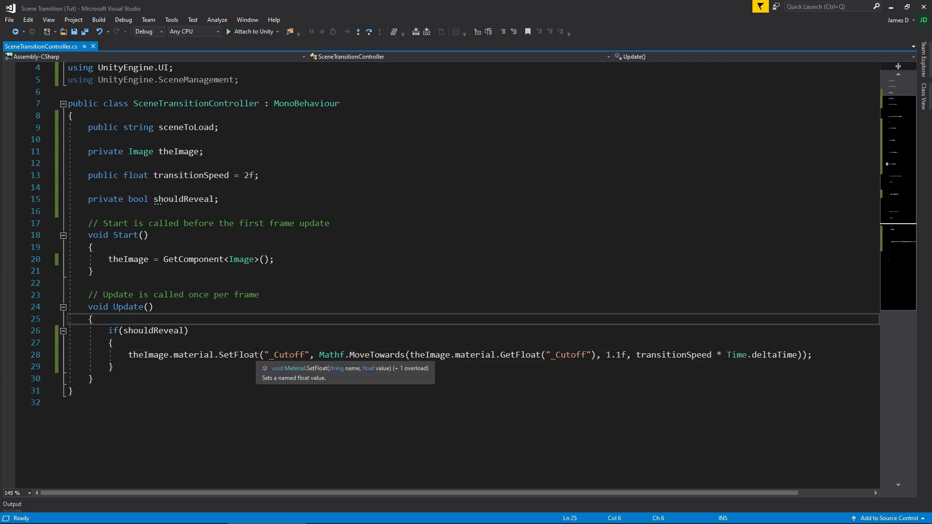
key("Return")
key("Up")
key("Return")
key("Up")
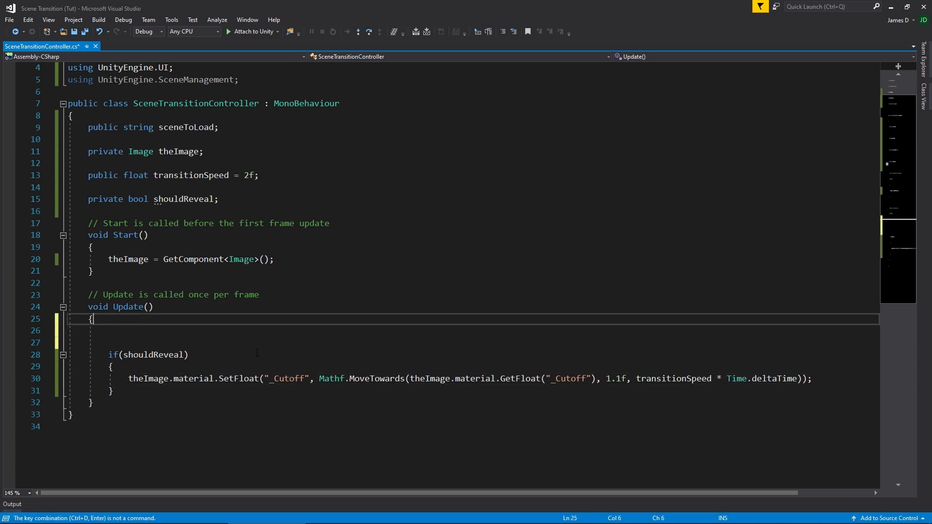
key("Down")
- Add an if statement testing Input.GetKeyDown(KeyCode.S), with an empty block in braces, at the start of Update
type("if(Input.")
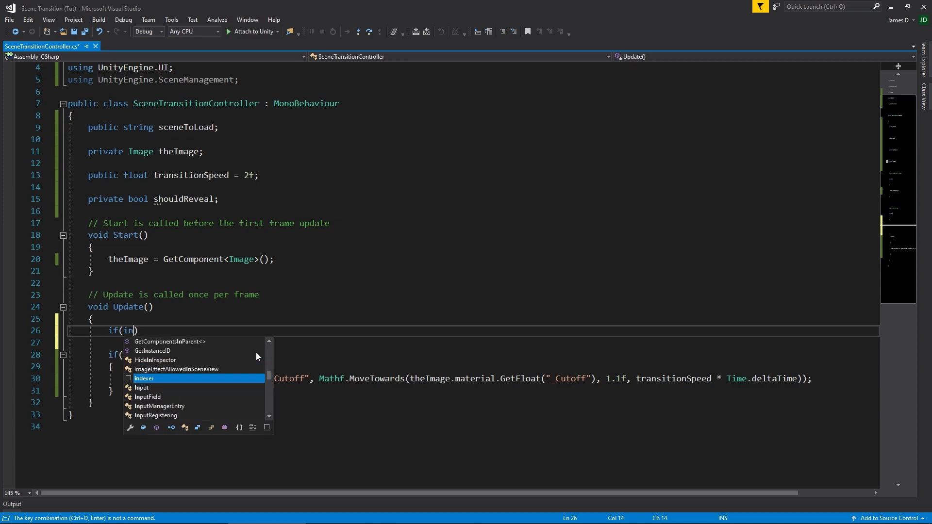
type("getke")
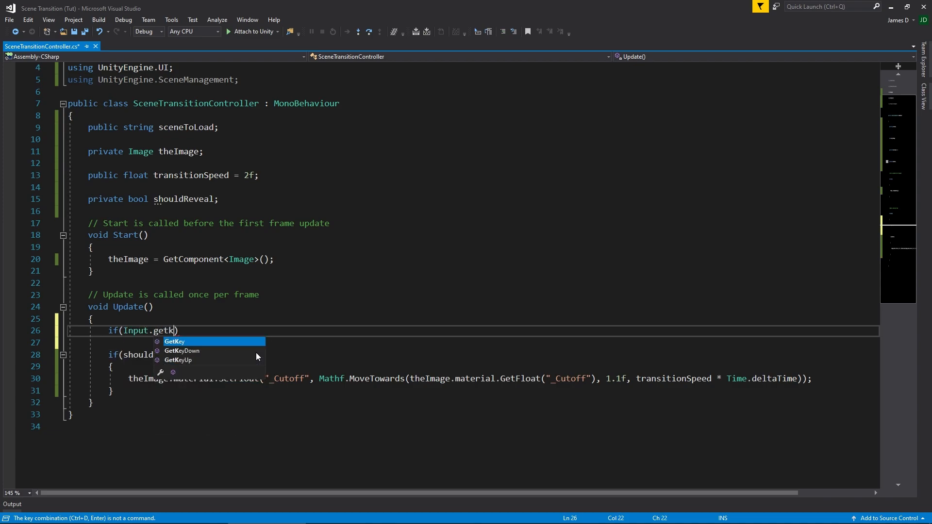
double_click(257, 352)
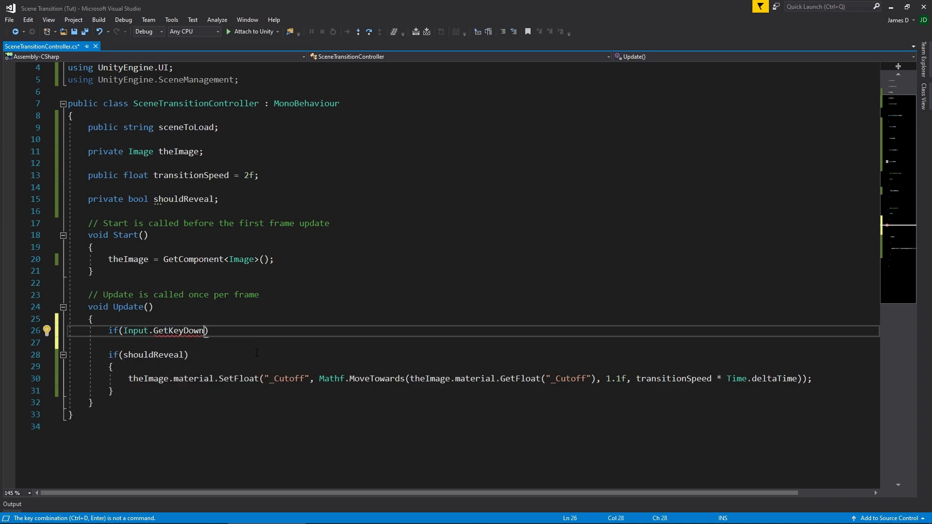
type("(Keycode")
type(".S")
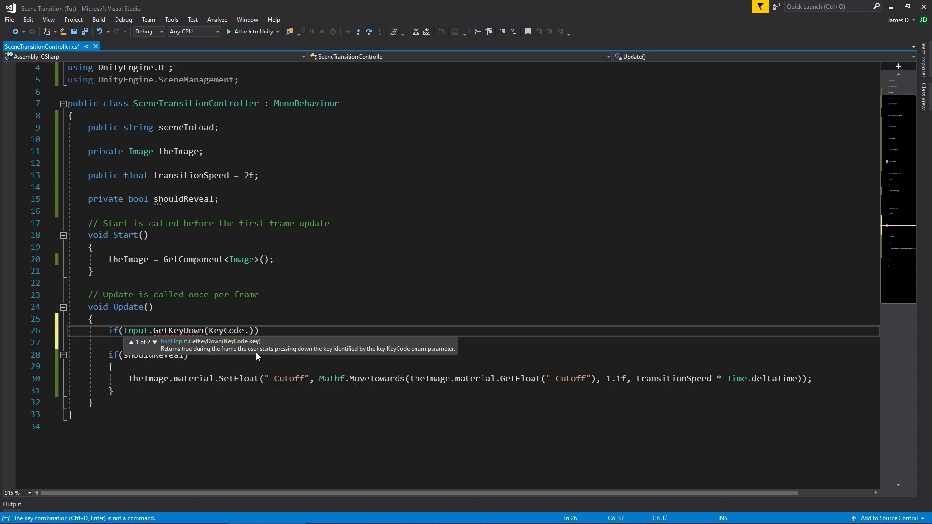
key("End")
key("Return")
type("{")
key("Return")
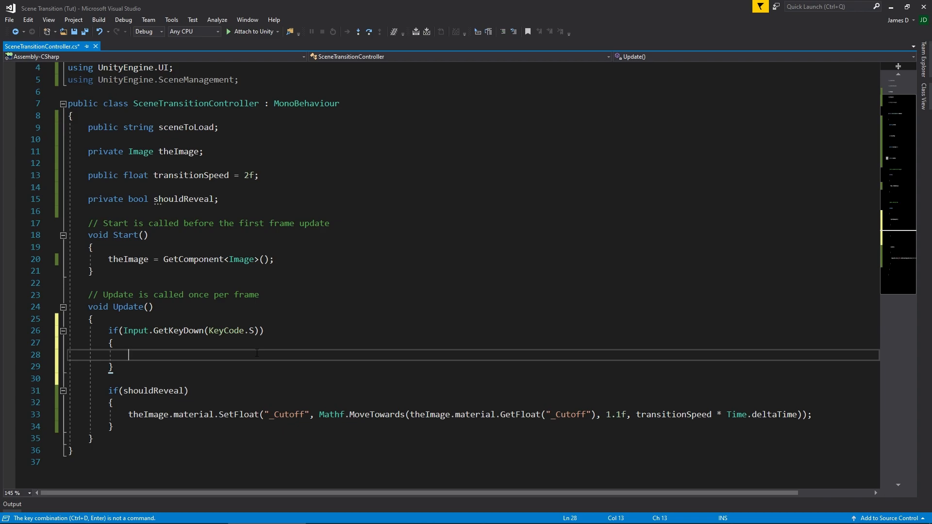
- Toggle the flag inside the key check with shouldReveal = !shouldReveal; and save the script
type("should")
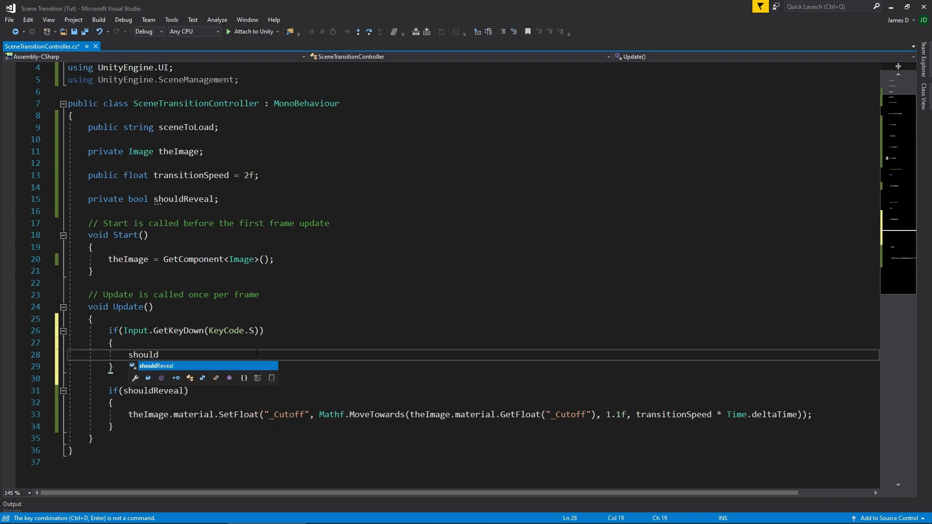
type("Reveal = ")
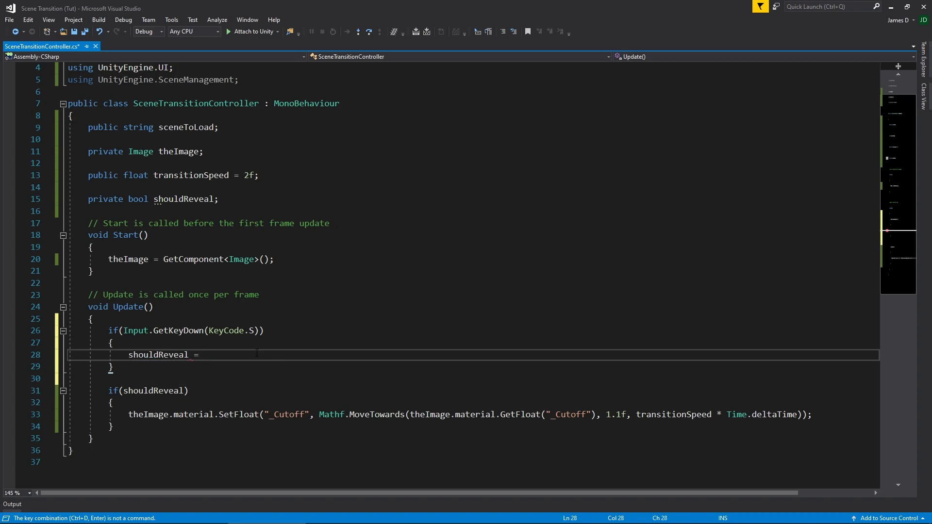
type("!shouldReveal;")
key("ctrl+s")
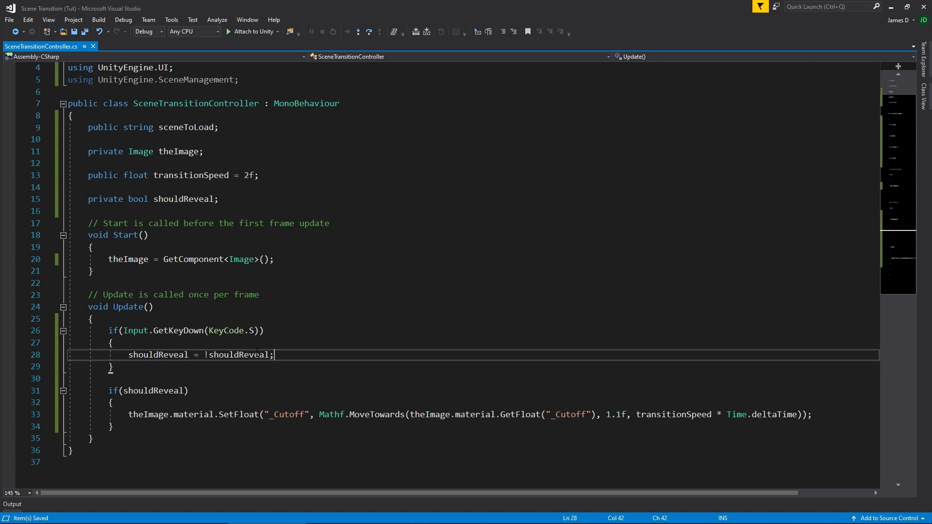
- Switch to Unity, test the S-key reveal in play mode, and stop playing
left_click(226, 516)
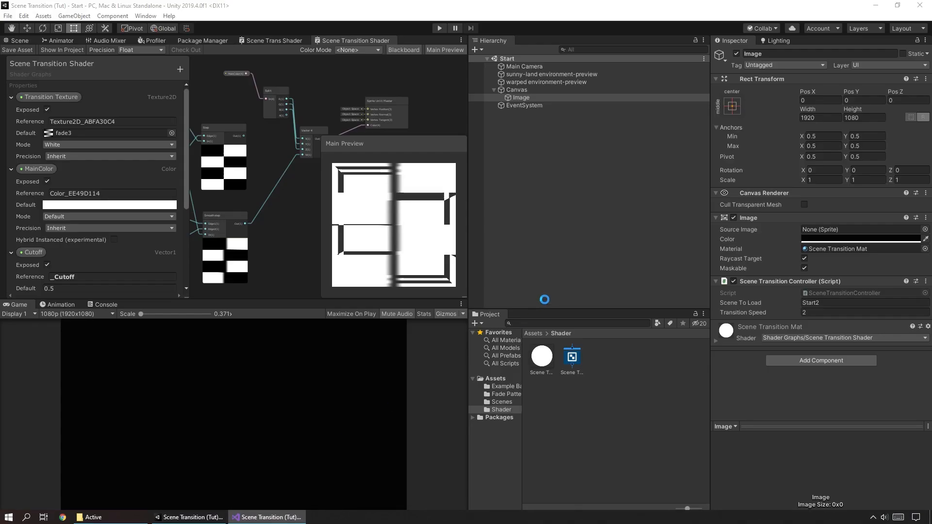
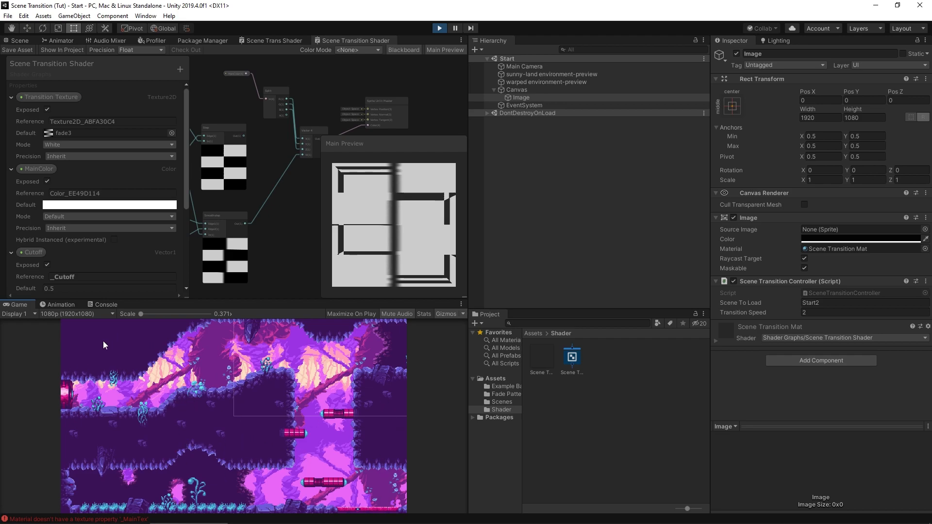
left_click(440, 28)
- Switch to Visual Studio and add an empty else block after the if(shouldReveal) block
left_click(268, 516)
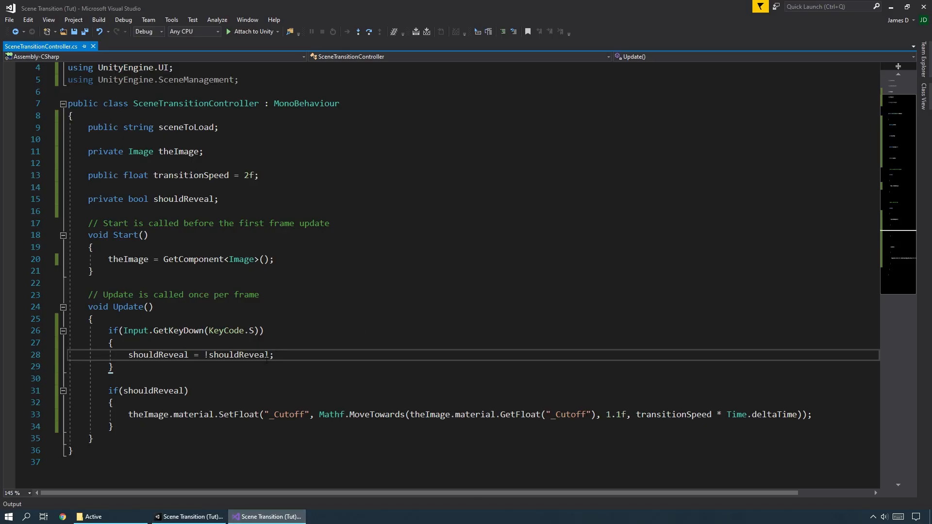
scroll(121, 335, "down", 2)
left_click(147, 343)
left_click(160, 356)
type("else")
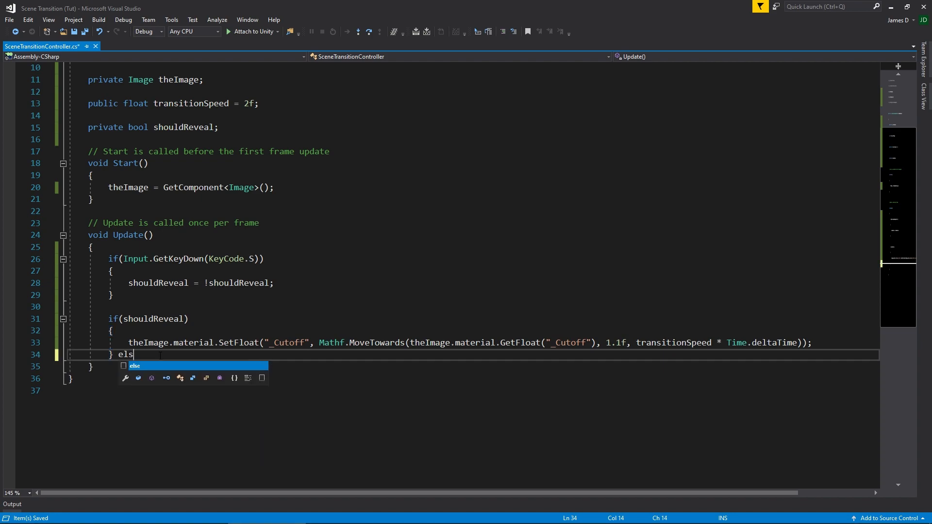
key("Tab")
key("Tab")
- Copy the SetFloat statement into the else block and change its MoveTowards target to -0.1f
left_click_drag(820, 343, 129, 342)
key("ctrl+c")
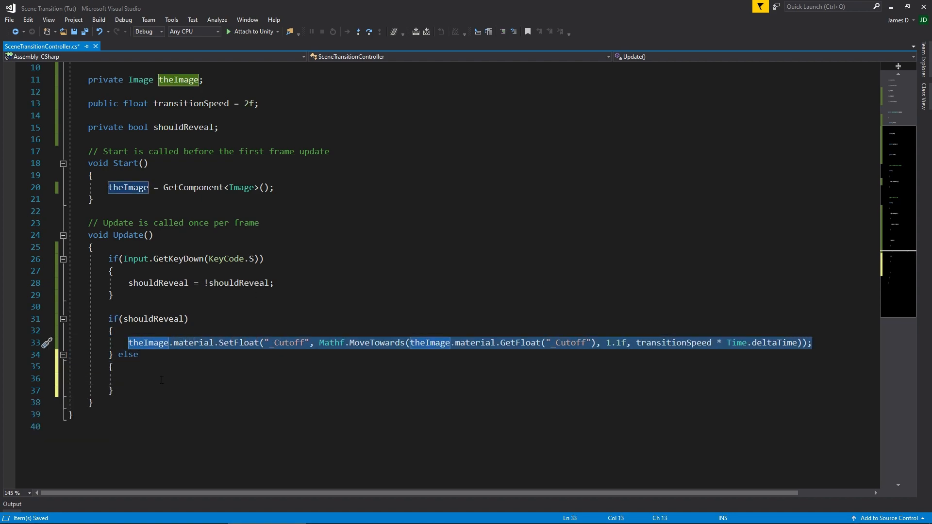
left_click(165, 378)
key("ctrl+v")
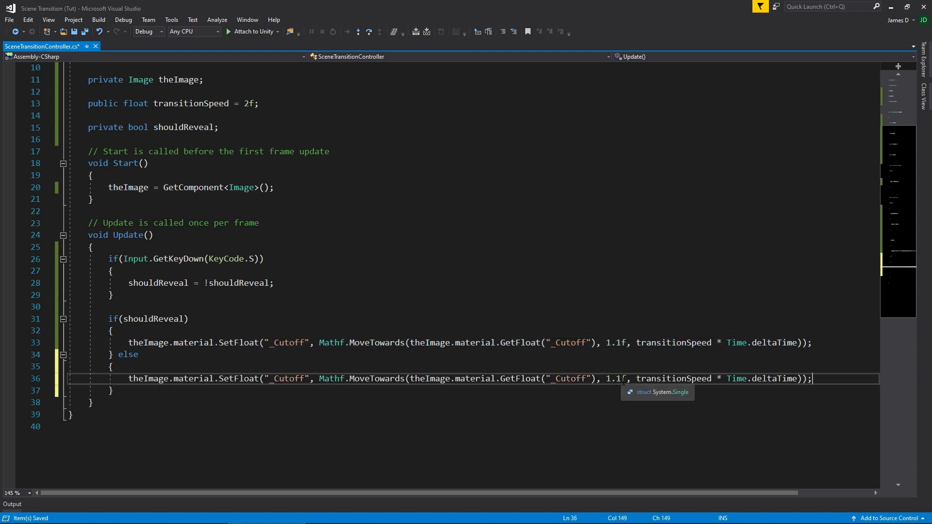
double_click(617, 379)
type("-0.1f")
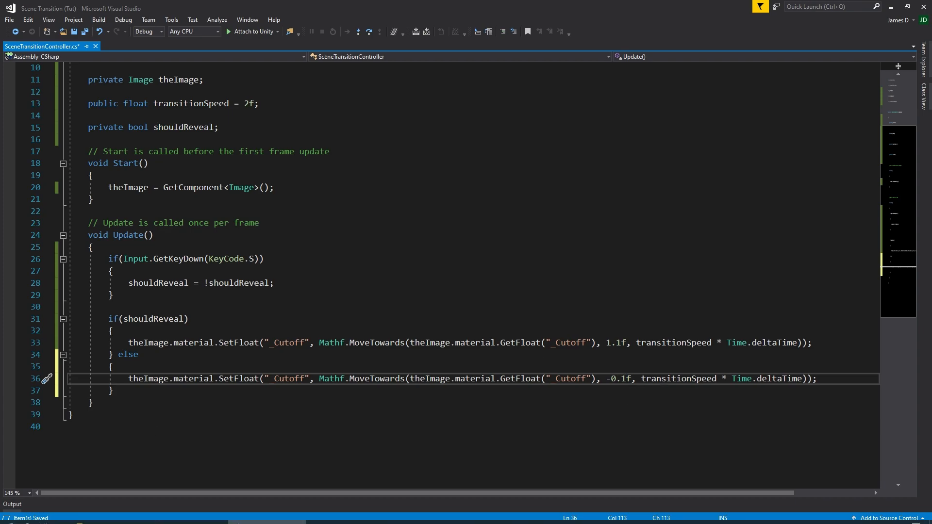
- Switch to Unity, set the EdgeSmoothing property's Reference to _Smoothing in Scene Transition Shader, and save the shader asset
left_click(190, 517)
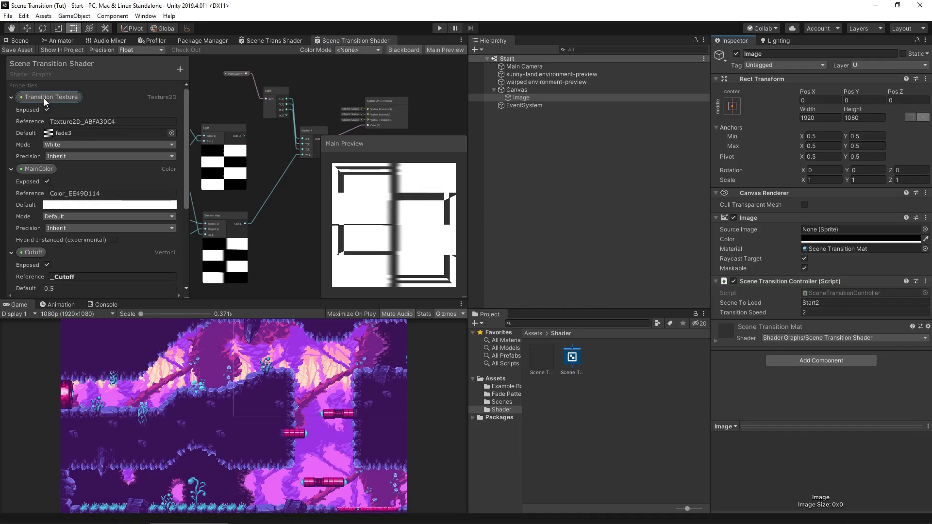
scroll(85, 275, "down", 5)
left_click(106, 231)
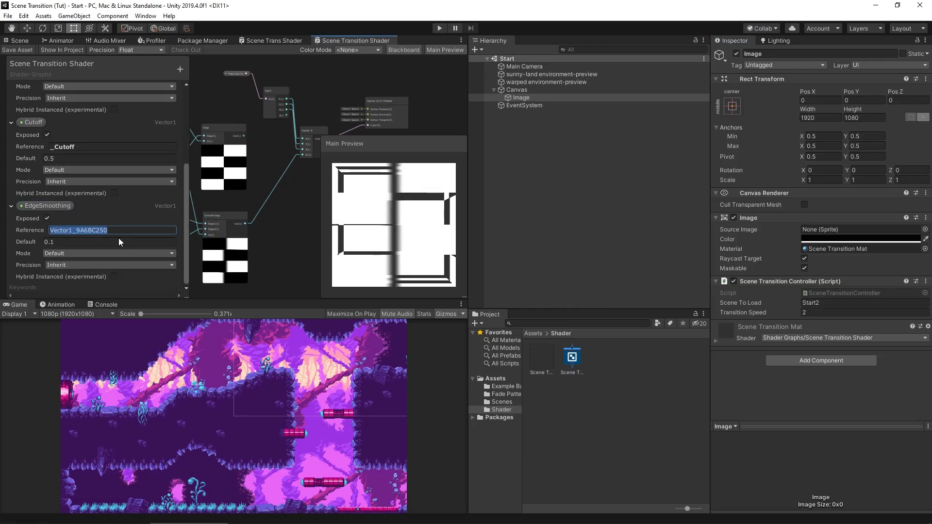
type("_")
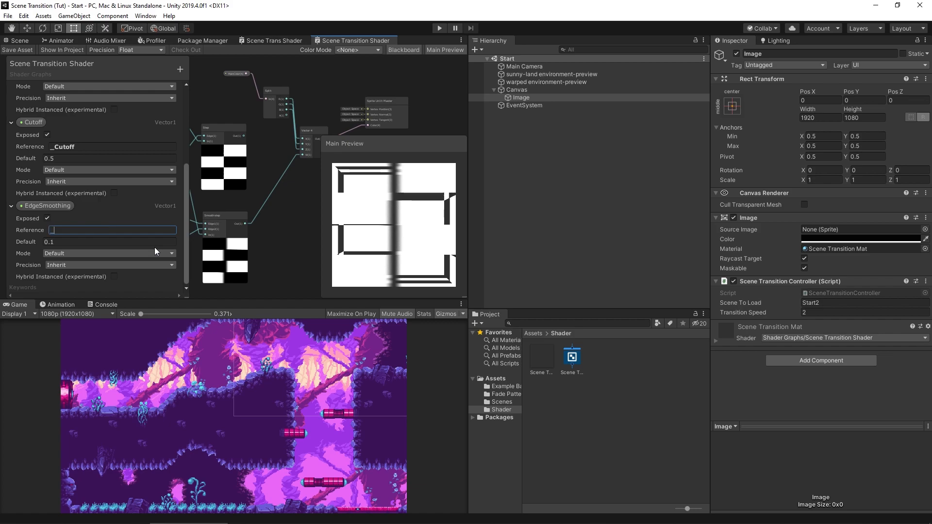
type("Smoothing")
key("Return")
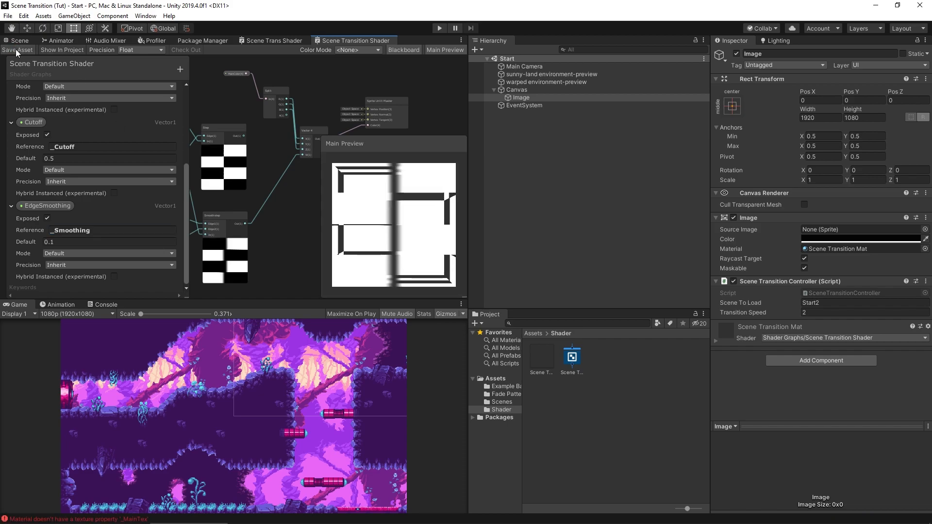
- Switch to Visual Studio, subtract theImage.material.GetFloat("_Smoothing") from the -0.1f target in the else block, and save the script
left_click(266, 517)
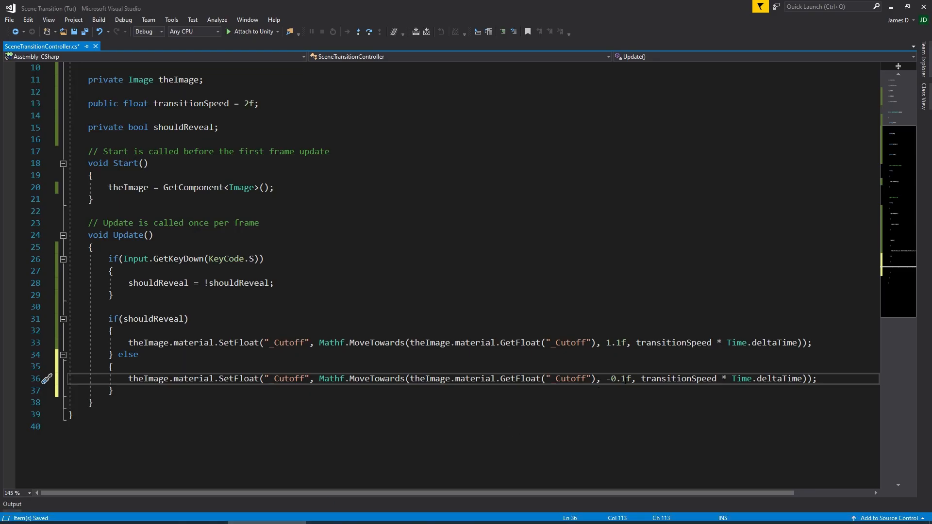
type("- ")
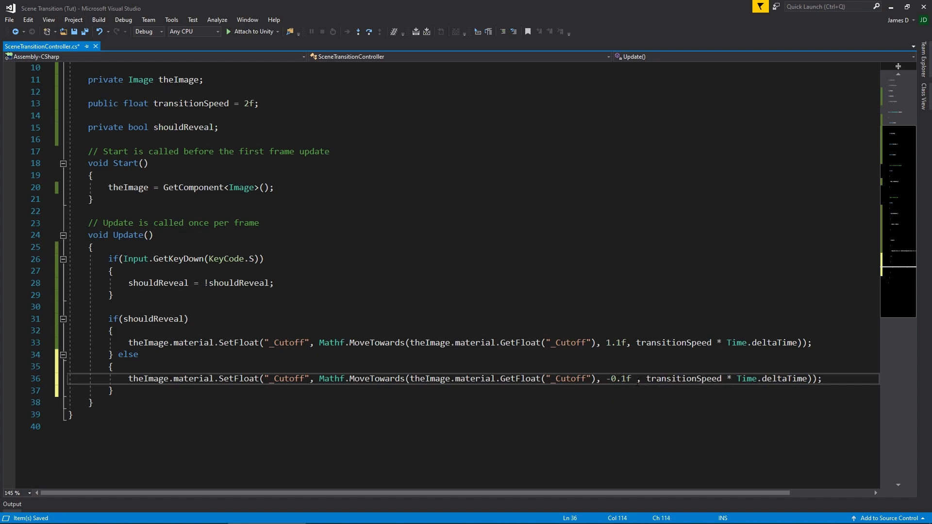
type("theImage.ma")
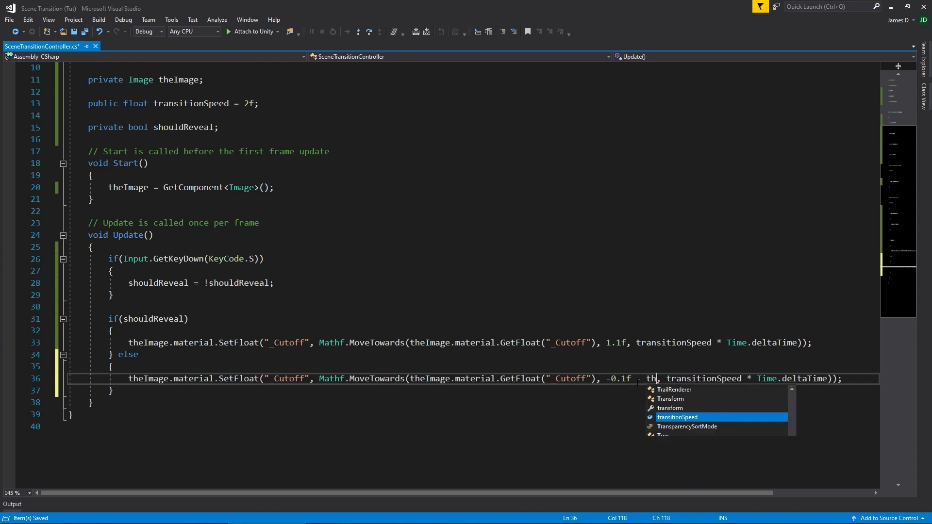
type("t")
key("Tab")
type(".get")
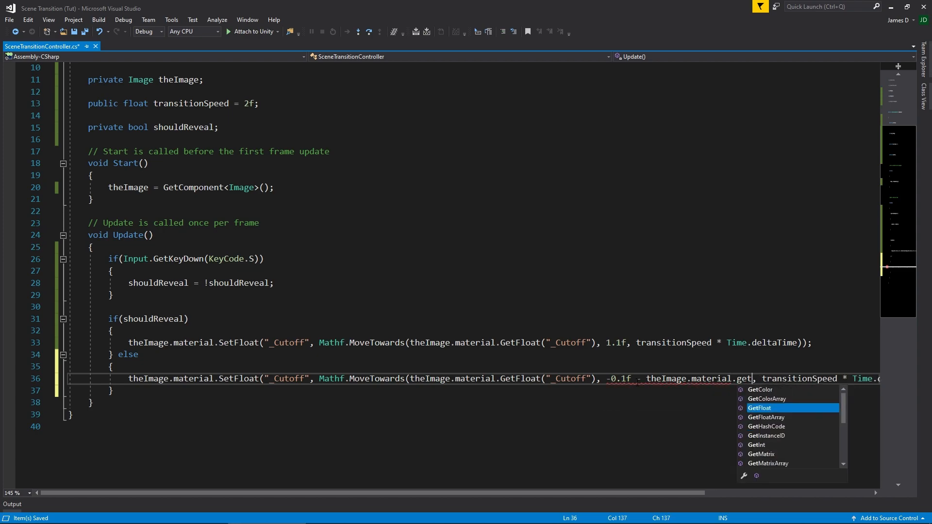
key("Tab")
type("(\"_Smoothing")
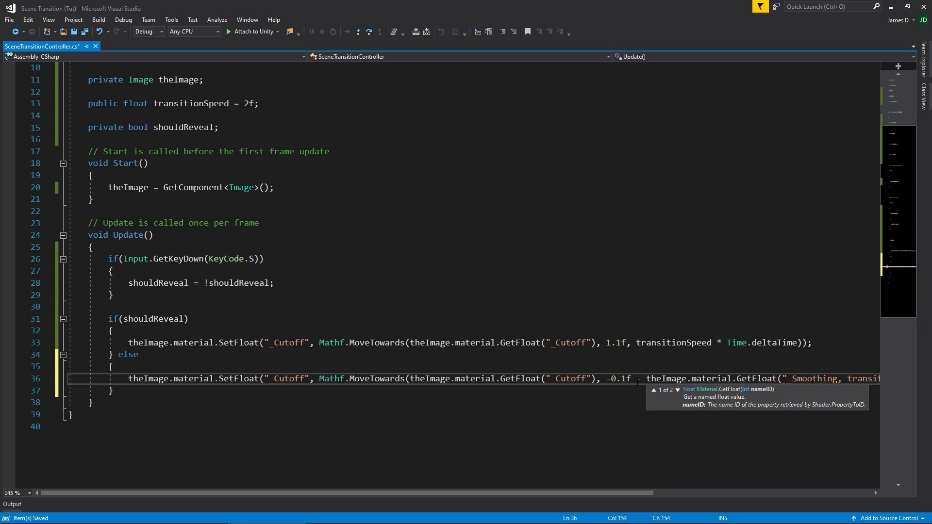
type("\")")
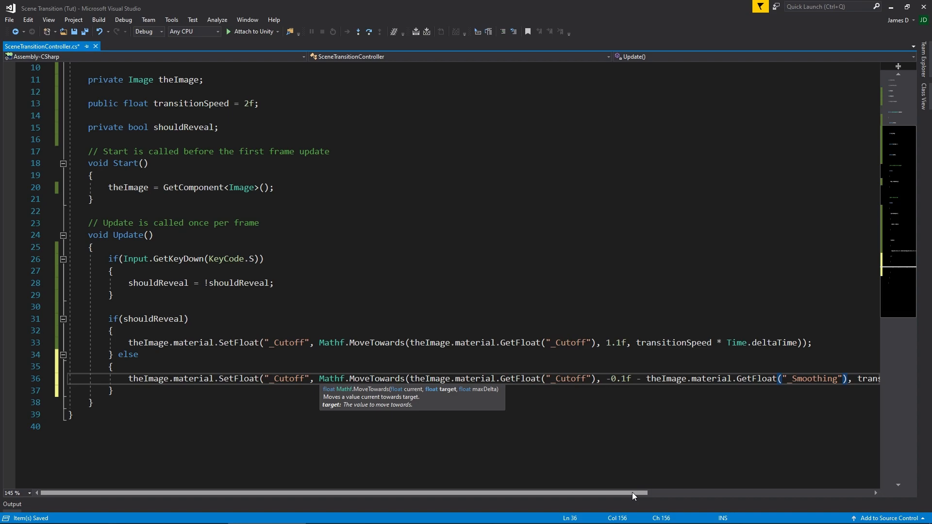
left_click_drag(634, 494, 706, 493)
left_click(747, 426)
mouse_move(605, 492)
left_mouse_down()
mouse_move(705, 492)
mouse_move(605, 492)
left_mouse_up()
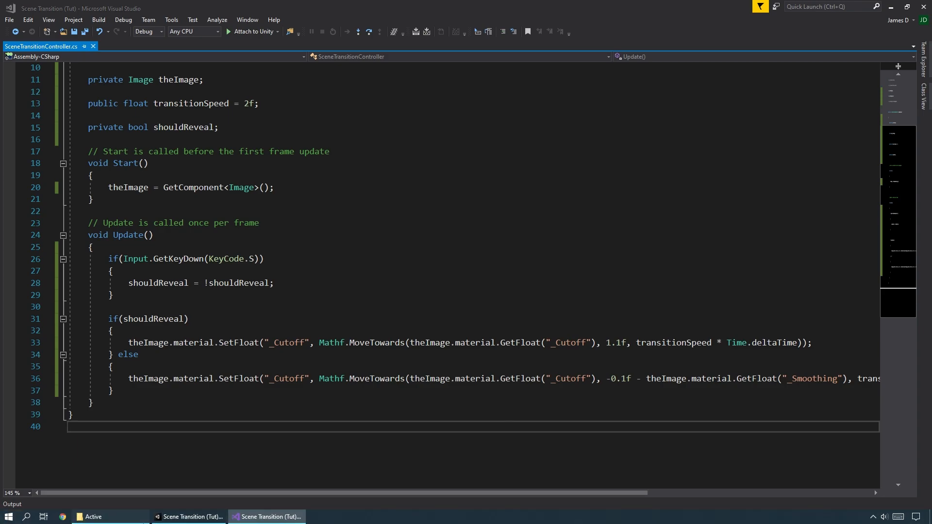
- Switch to Unity, play-test the cutoff transition in the Start scene, and exit play mode
left_click(142, 521)
left_click(188, 517)
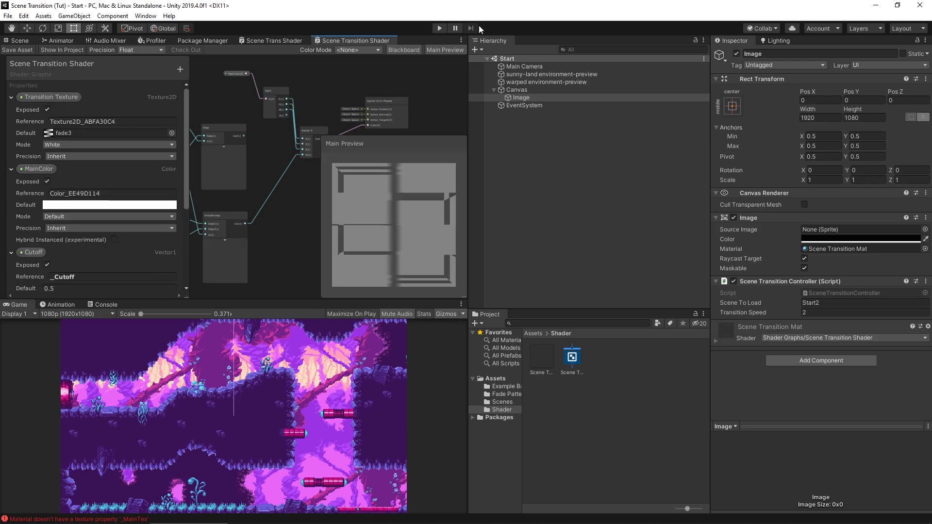
left_click(442, 28)
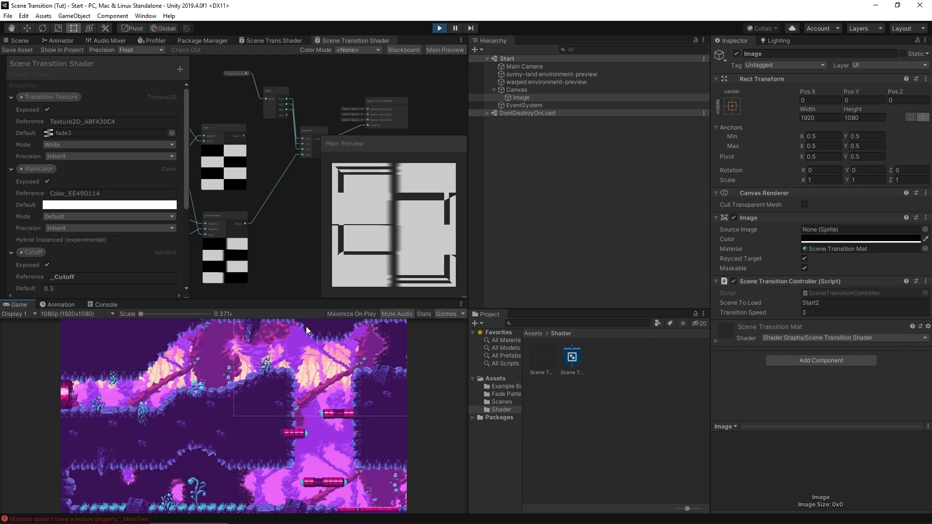
left_click(439, 28)
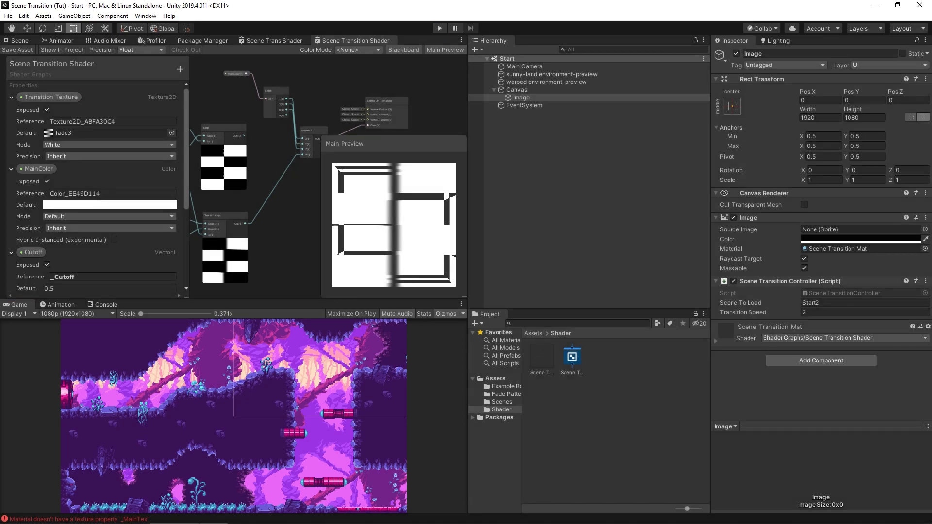
- Switch to Visual Studio and open new lines below the SetFloat statement inside the else block
left_click(267, 520)
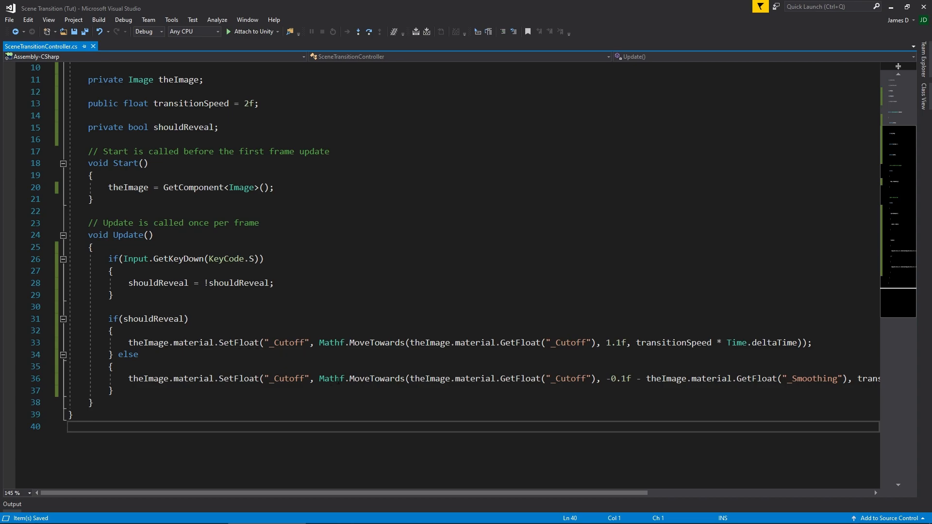
left_click(340, 378)
key("End")
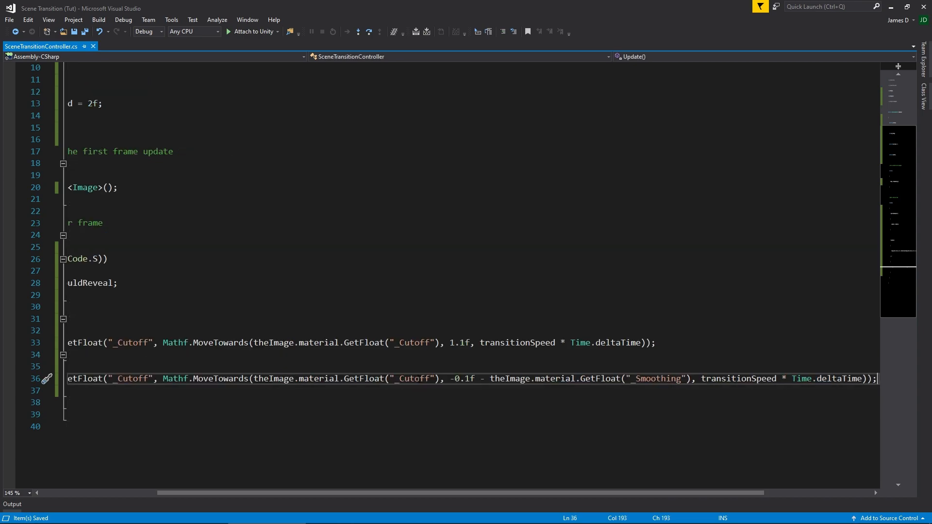
key("Return")
key("Return")
left_click_drag(306, 493, 249, 494)
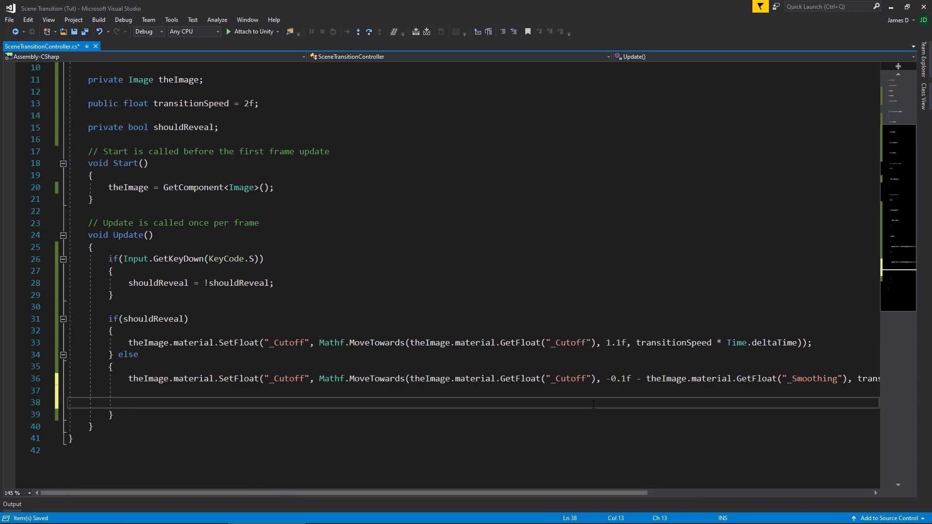
- Begin an if condition in the else block that compares theImage.material.GetFloat("_Cutoff") using the == operator
type("if")
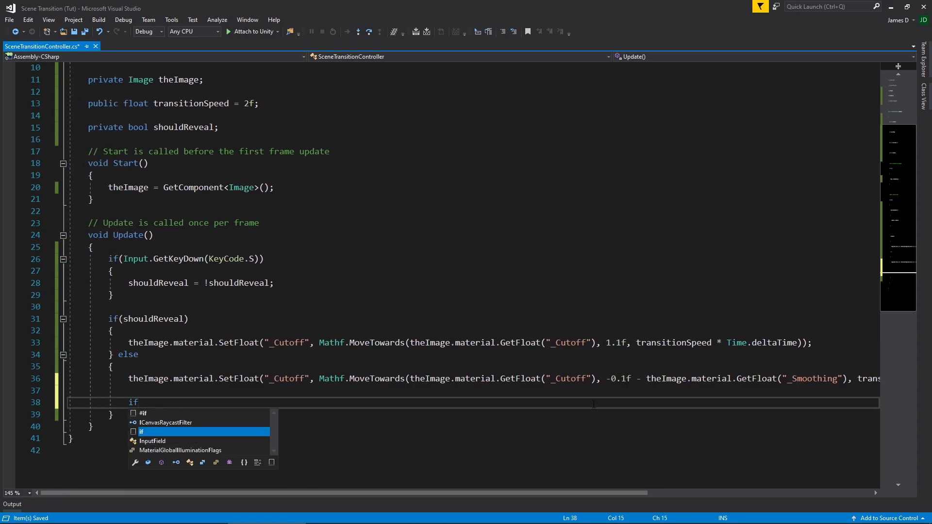
type("(theimg.")
key("BackSpace")
key("BackSpace")
key("BackSpace")
key("BackSpace")
key("BackSpace")
key("BackSpace")
key("BackSpace")
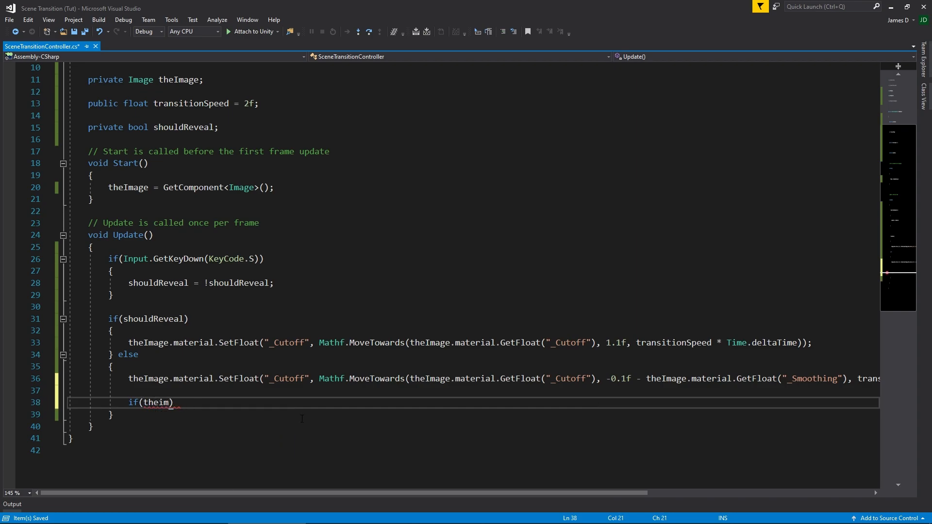
type("the")
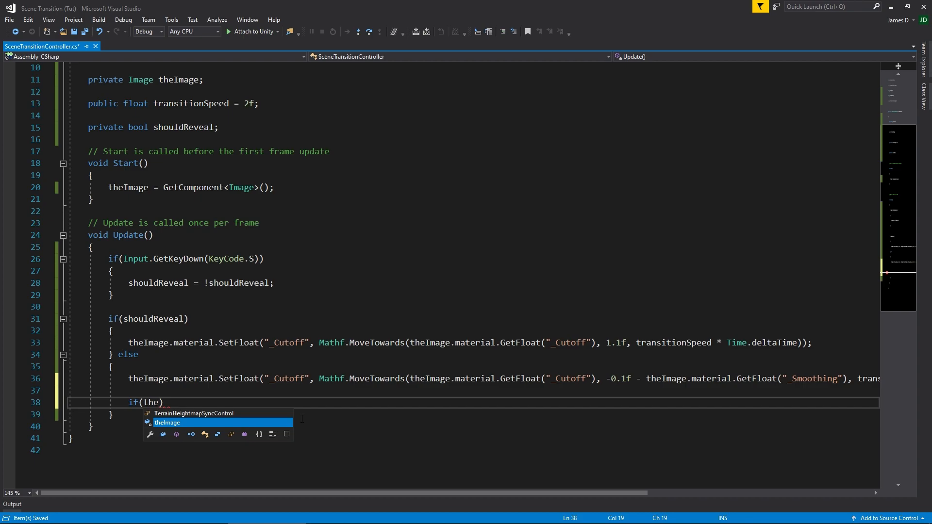
key("Tab")
type(".getm")
key("BackSpace")
key("BackSpace")
key("BackSpace")
key("BackSpace")
type("material.get")
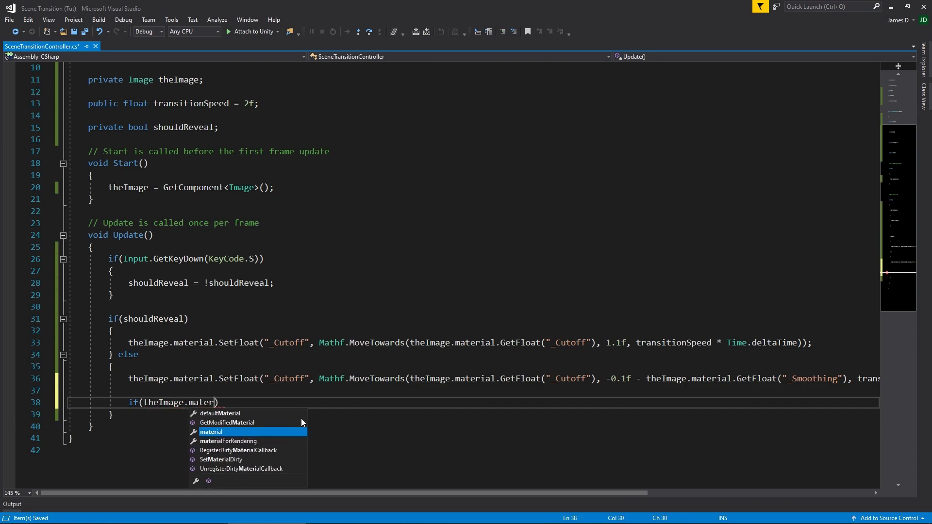
key("Tab")
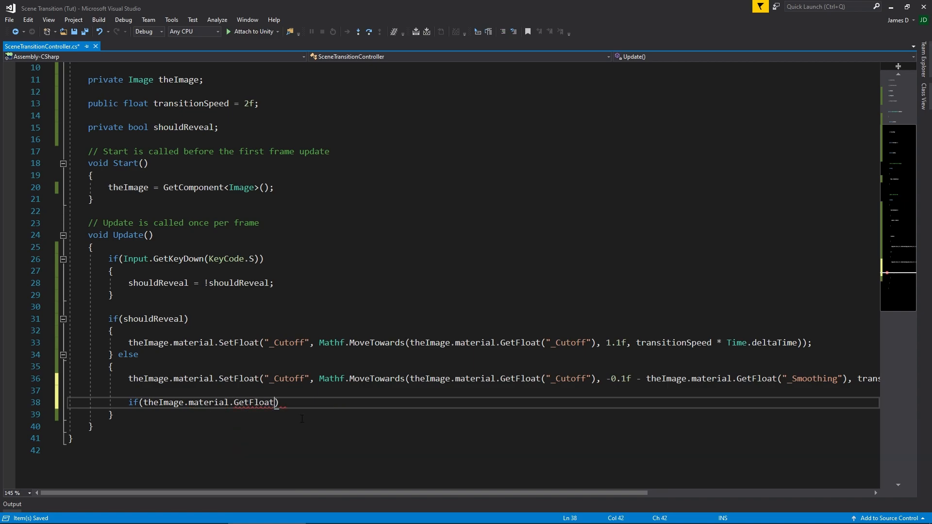
type("(")
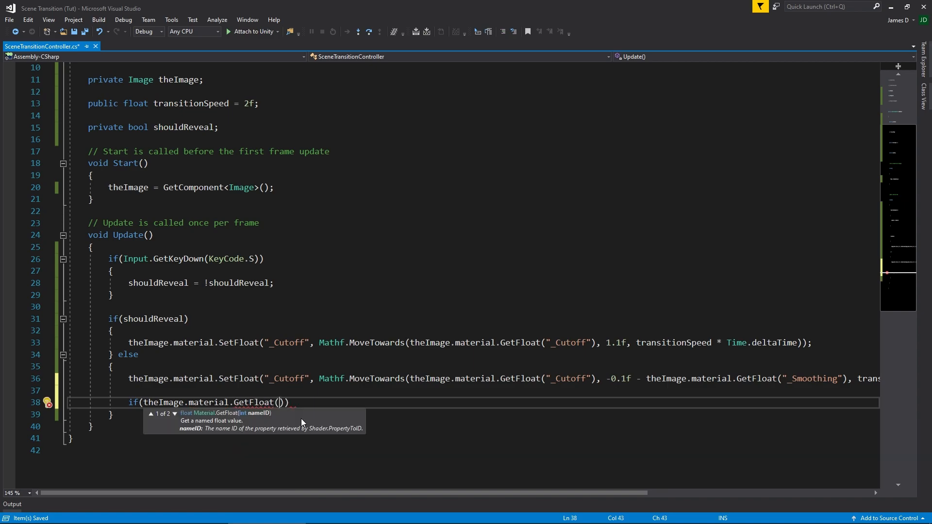
type("\"_Cutoff\") ==")
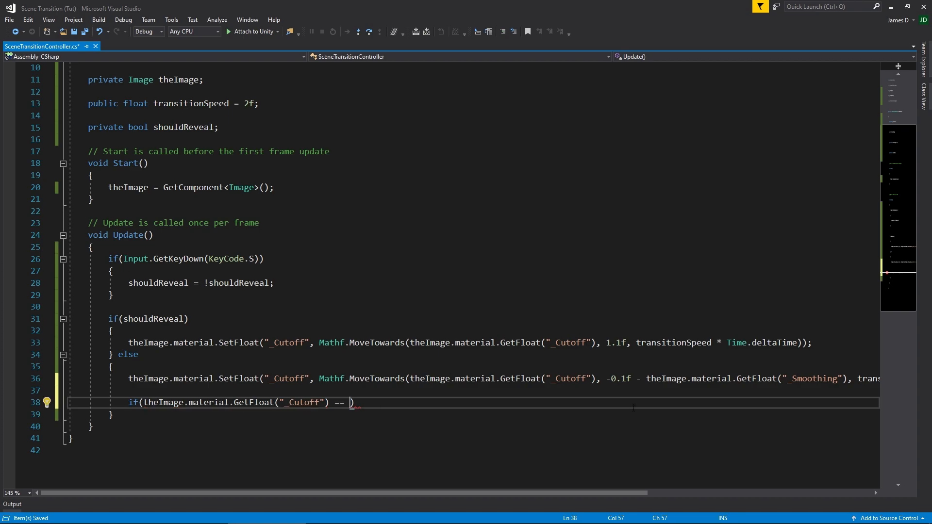
- Complete the condition with -0.1f - theImage.material.GetFloat("_Smoothing") copied from the SetFloat statement above, and give the if an empty body
left_click_drag(607, 380, 845, 383)
key("ctrl+c")
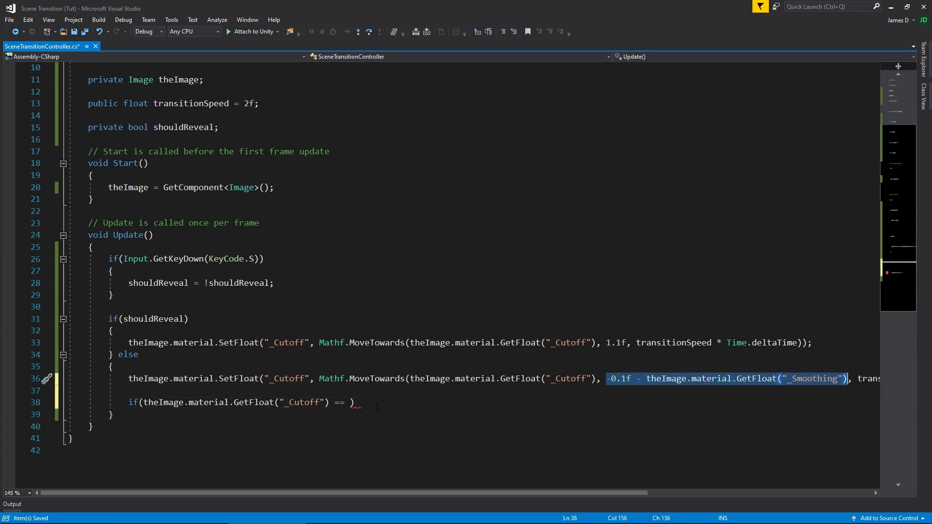
left_click(349, 402)
key("ctrl+v")
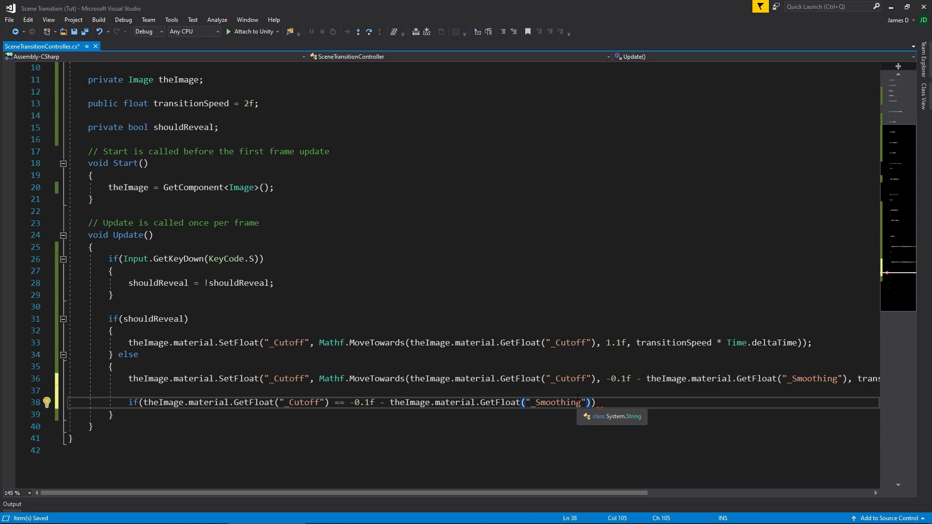
type(")")
key("Return")
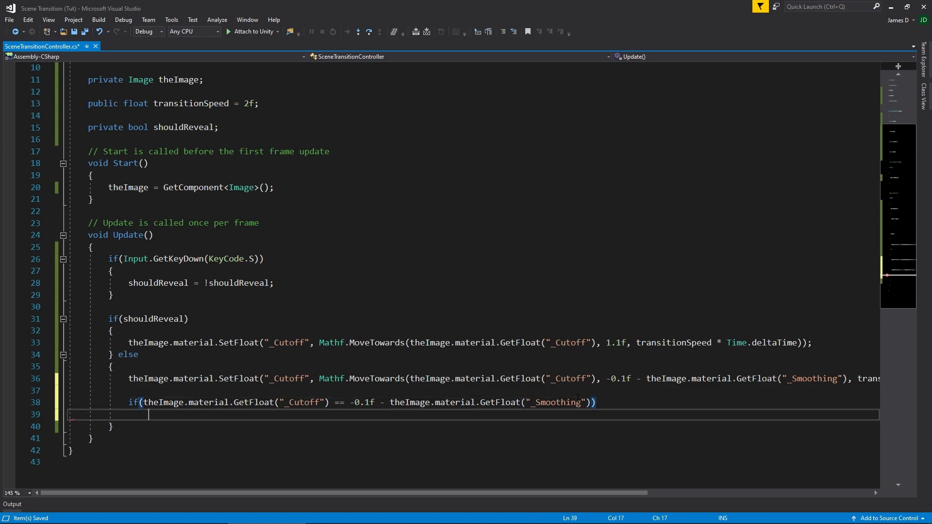
type("{")
key("Return")
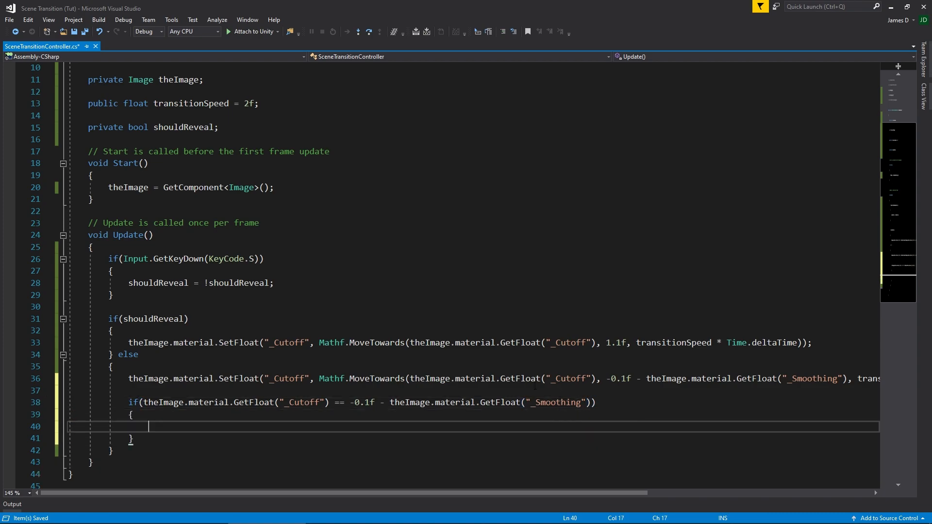
- Add SceneManager.LoadScene(sceneToLoad); inside the new if block and save the script
type("scenem")
type(".load")
type("s")
key("Tab")
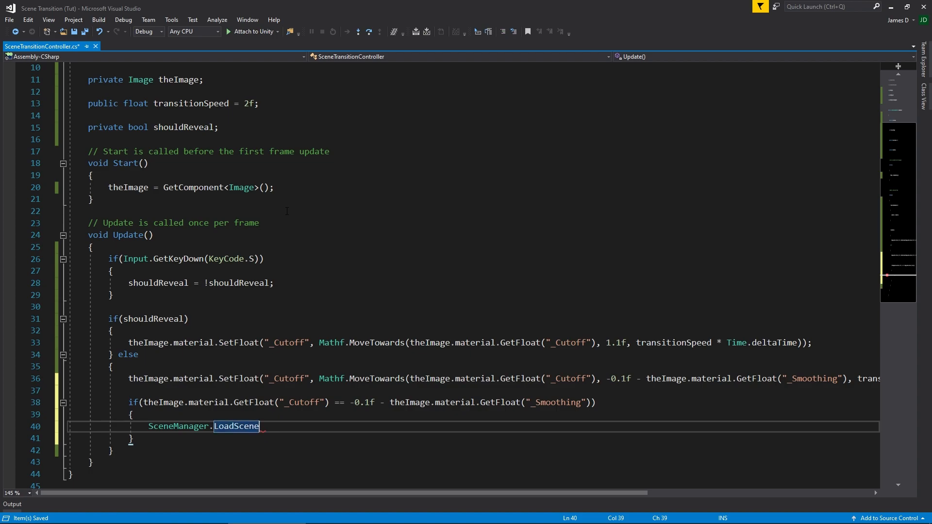
type("(scene")
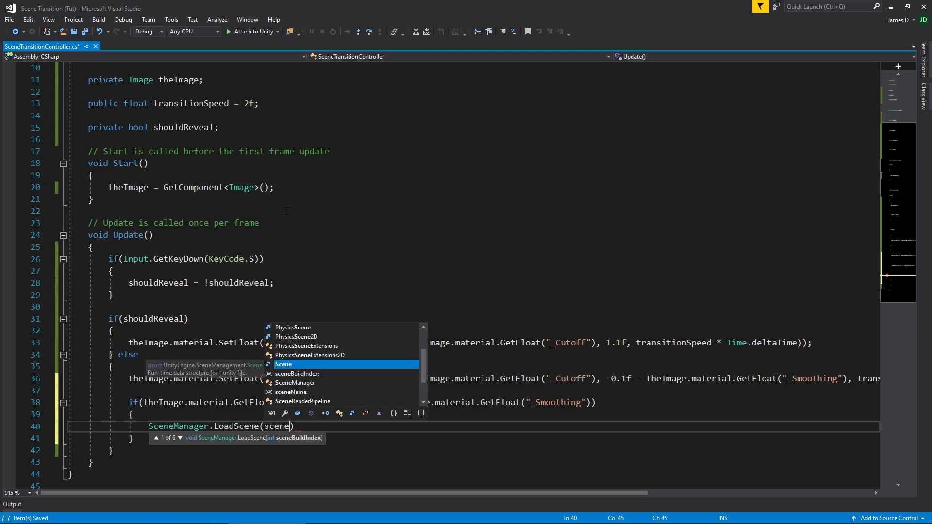
key("Down")
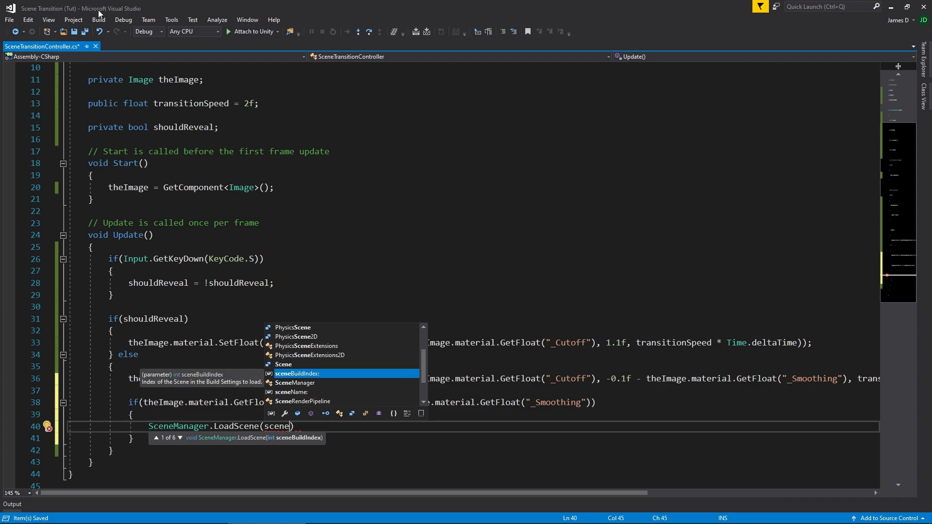
scroll(276, 137, "up", 2)
scroll(195, 128, "down", 7)
scroll(435, 249, "up", 1)
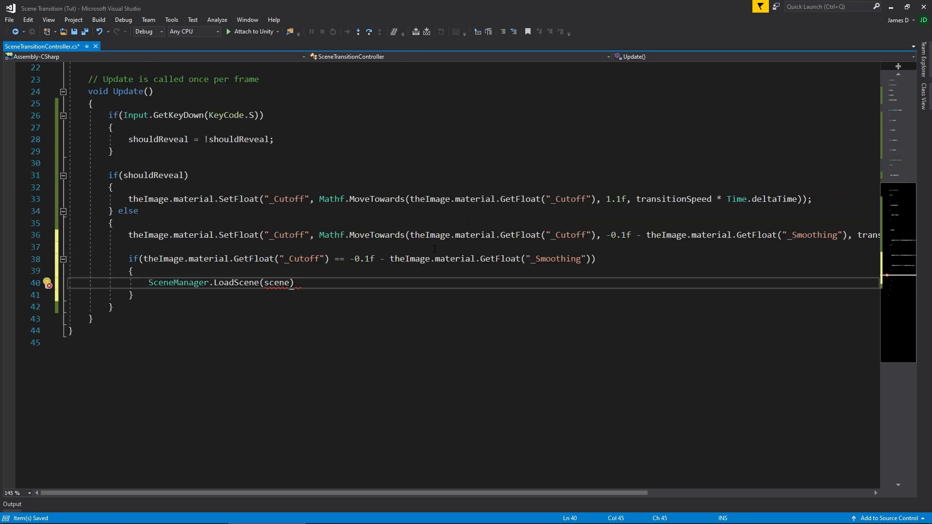
type("ToLoad);")
key("ctrl+s")
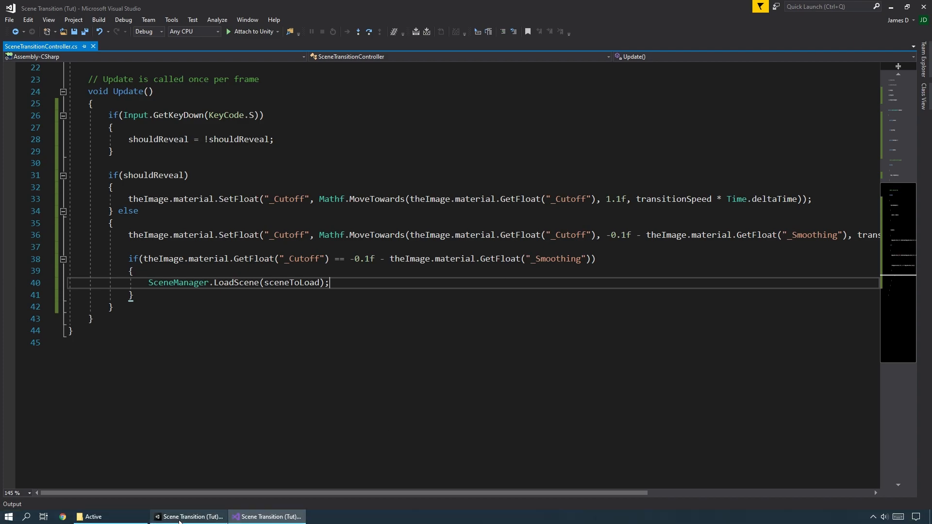
- Switch to Unity, run the Start scene to test the scene loading, and stop play mode
left_click(185, 519)
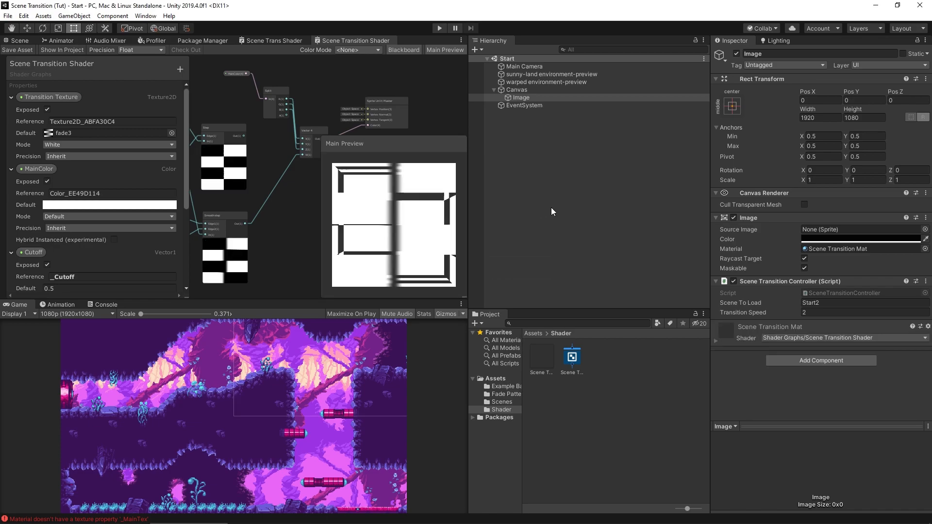
key("ctrl+p")
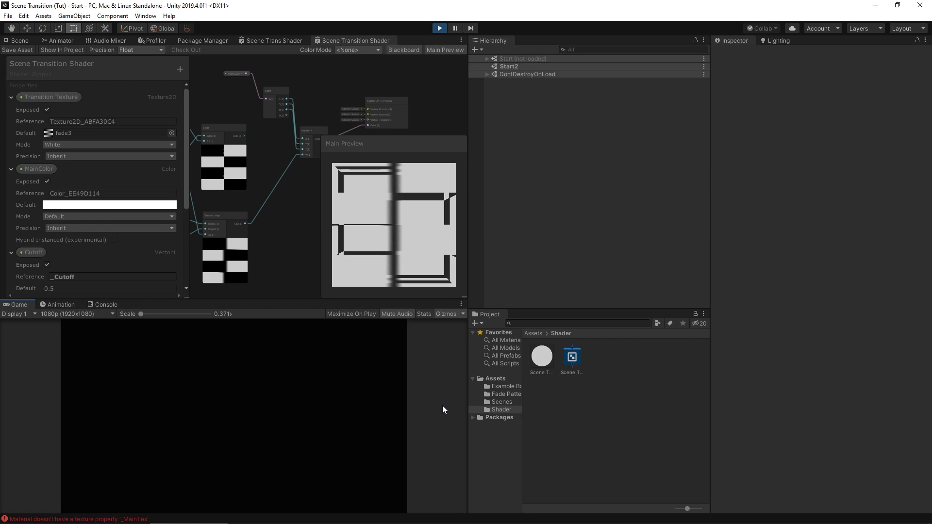
left_click(439, 29)
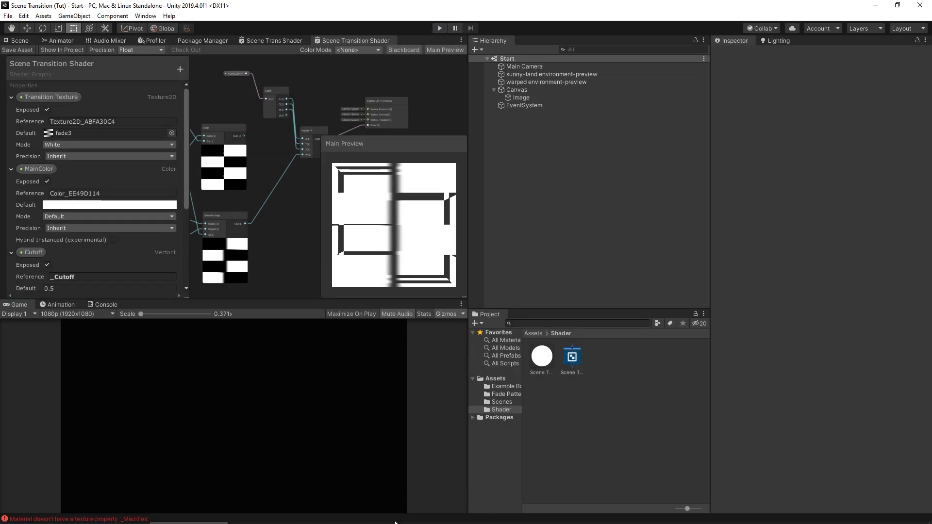
- Switch to Visual Studio, add shouldReveal = true; after the GetComponent line in Start(), and save the script
left_click(267, 516)
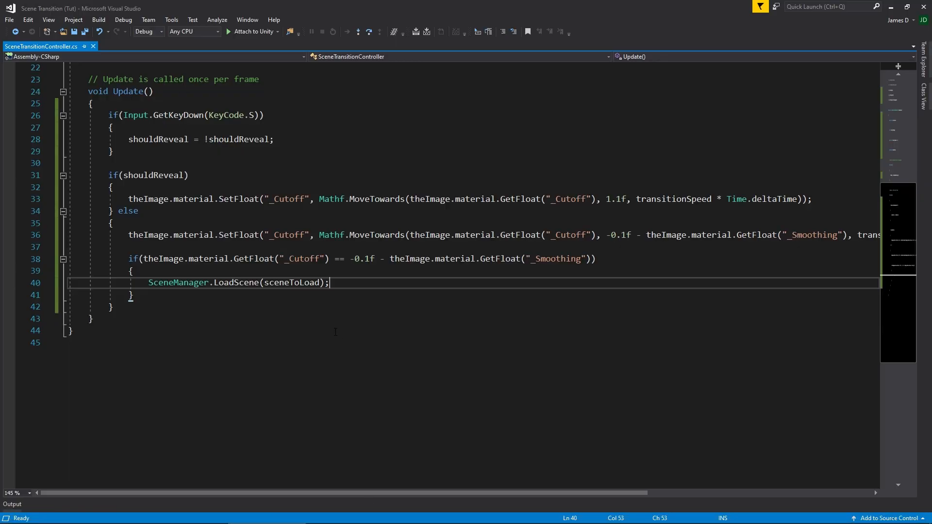
scroll(370, 336, "up", 6)
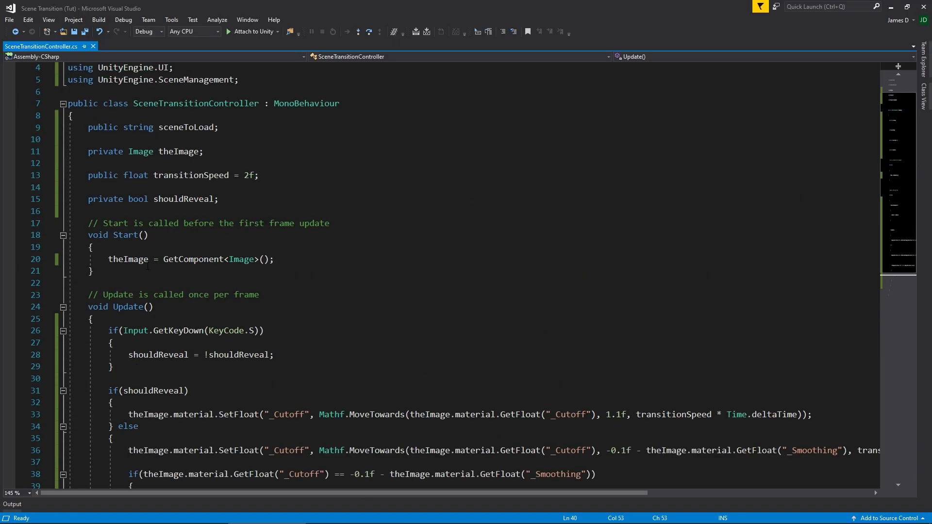
left_click(316, 260)
key("Return")
key("Return")
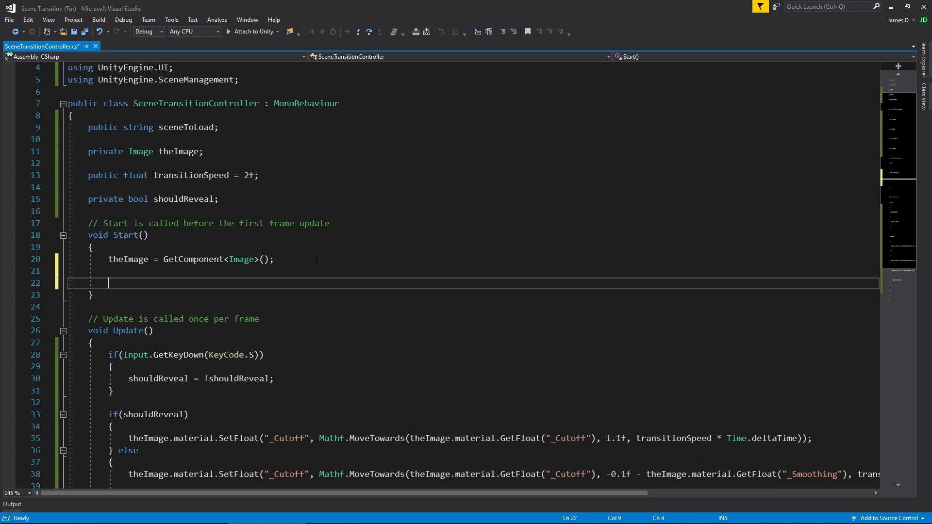
type("shouldReveal = true;")
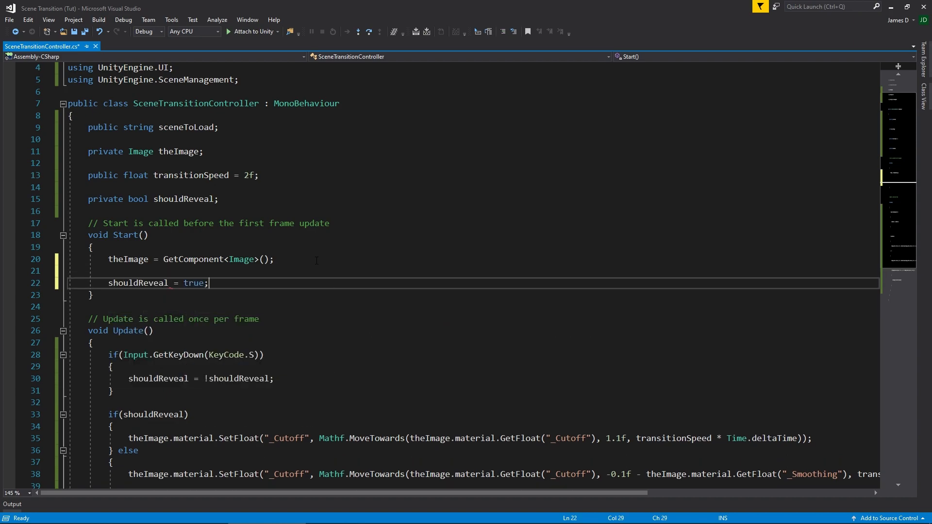
key("ctrl+s")
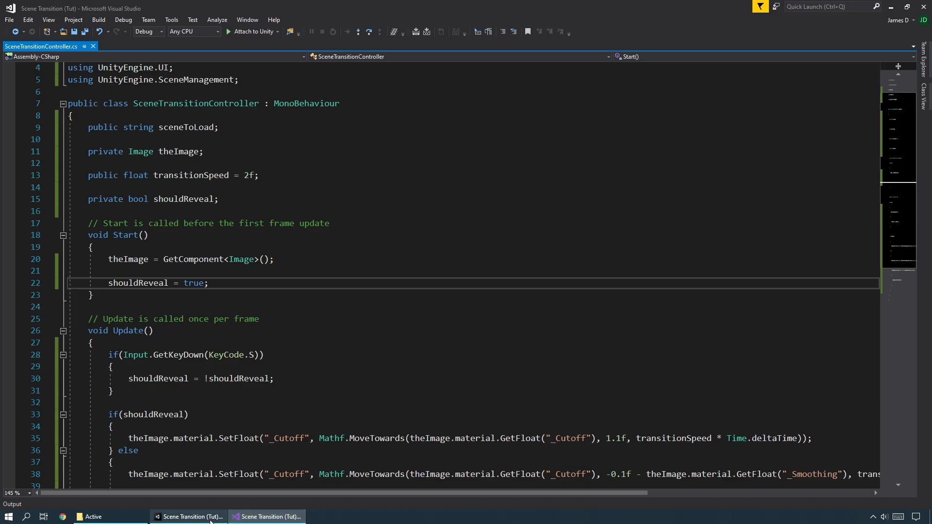
- Switch to Unity, enter play mode, and trigger the transition repeatedly to test moving between the Start and Start2 scenes
left_click(266, 517)
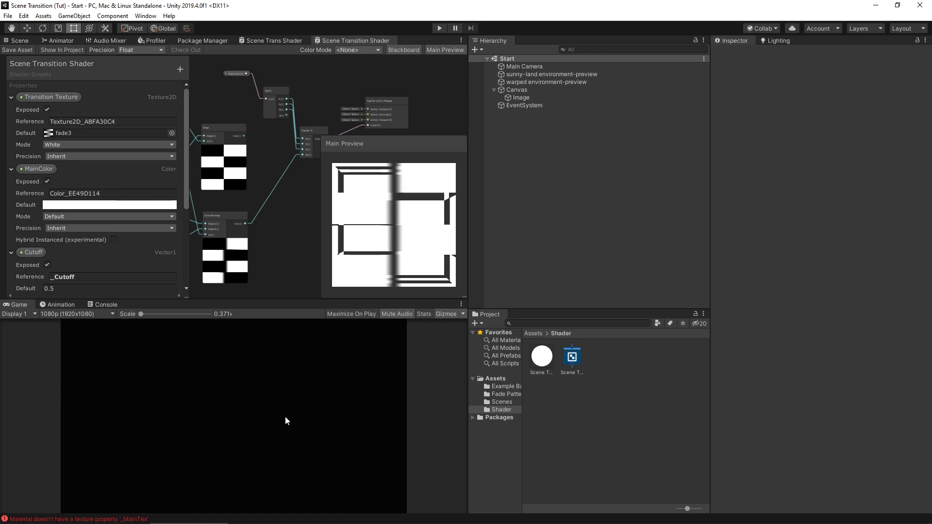
left_click(439, 28)
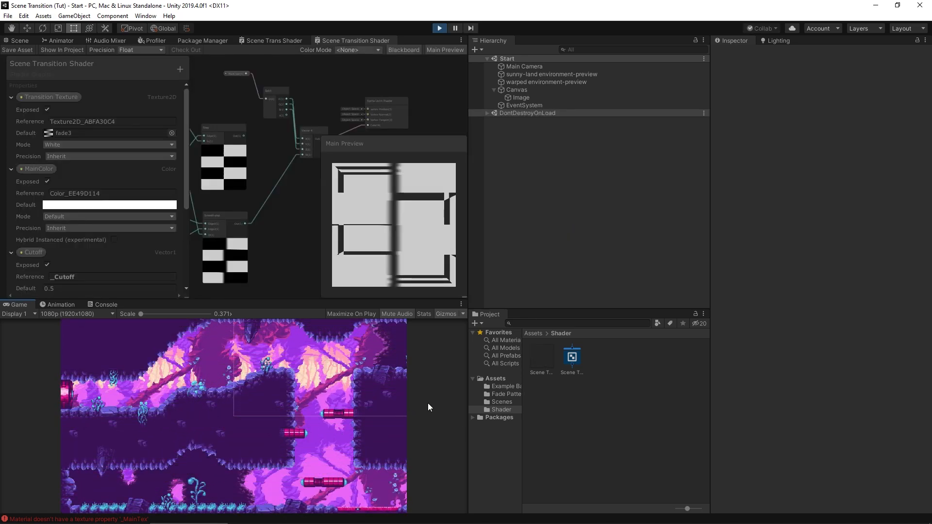
key("space")
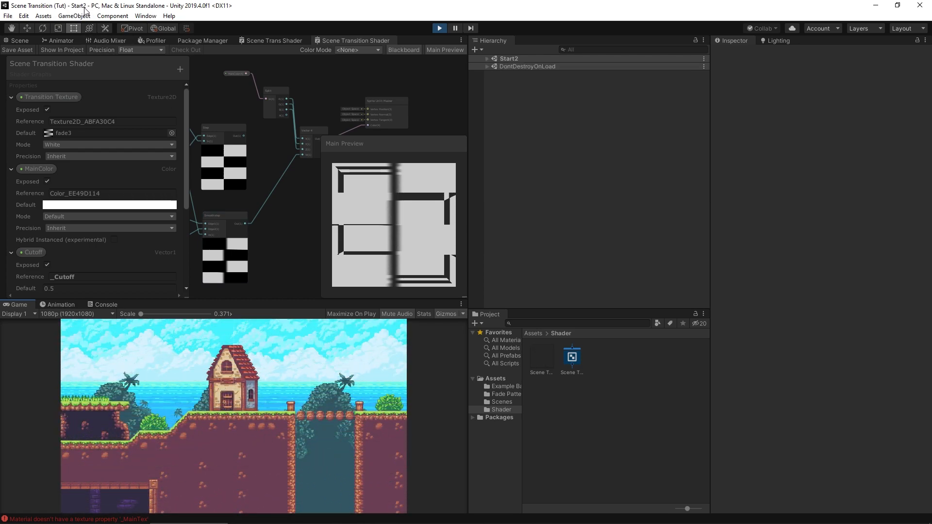
key("space")
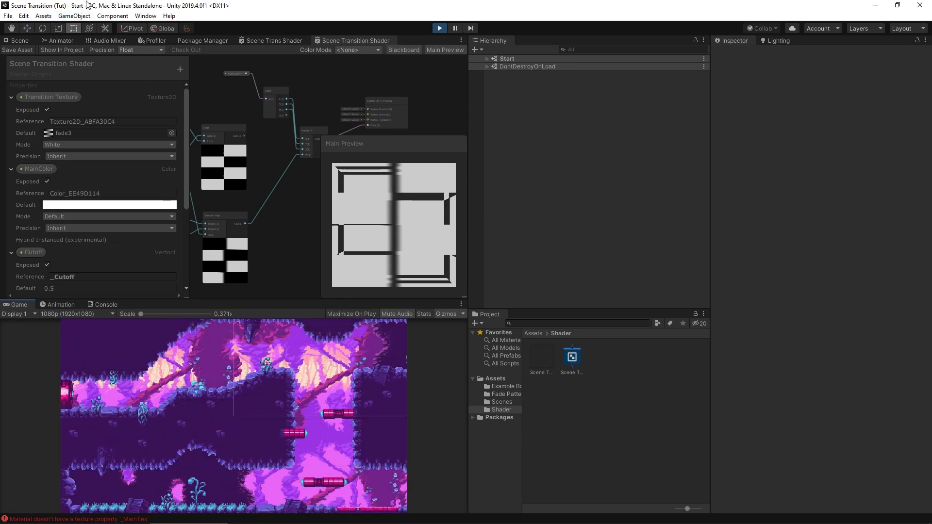
left_click(330, 478)
left_click(330, 452)
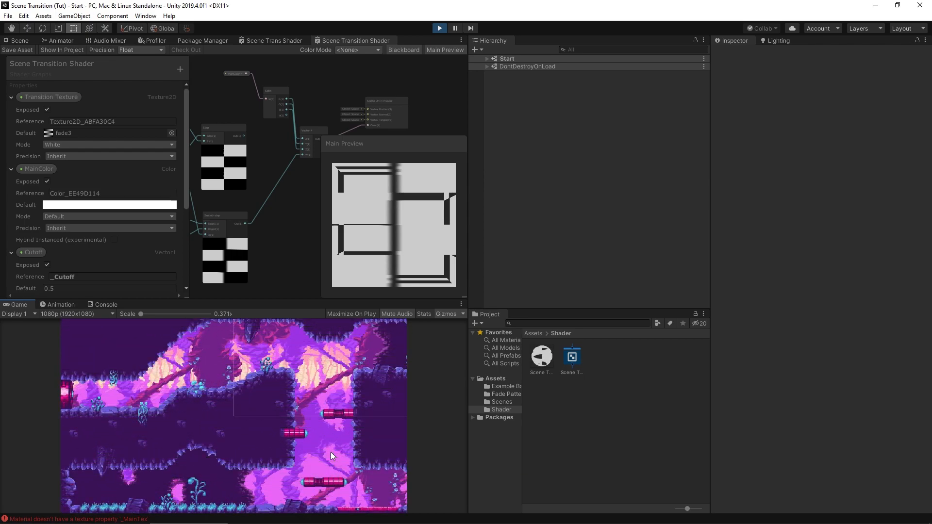
- Trigger the transition from Start to Start2 once more in the running game and stop play mode
left_click(331, 452)
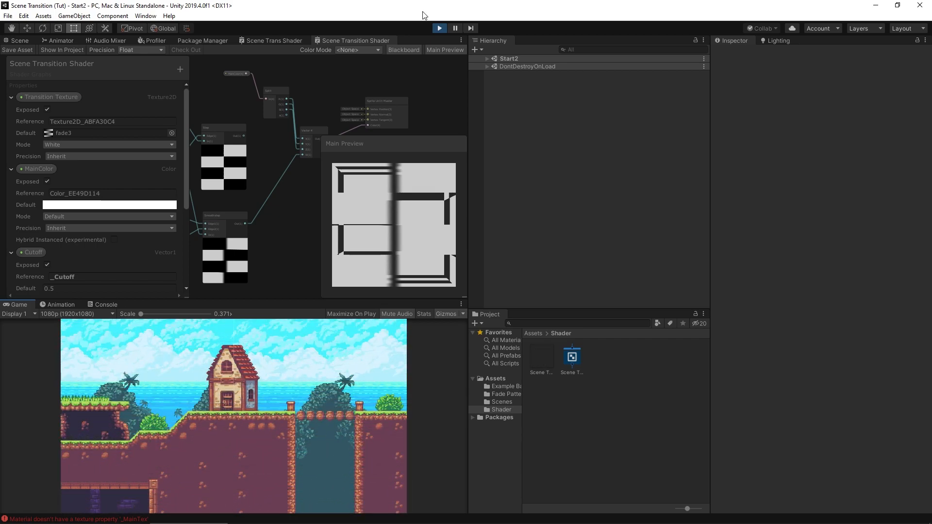
left_click(439, 28)
- Examine the fade4 texture from the Fade Patterns folder enlarged in the image viewer, and close the viewer
left_click(514, 396)
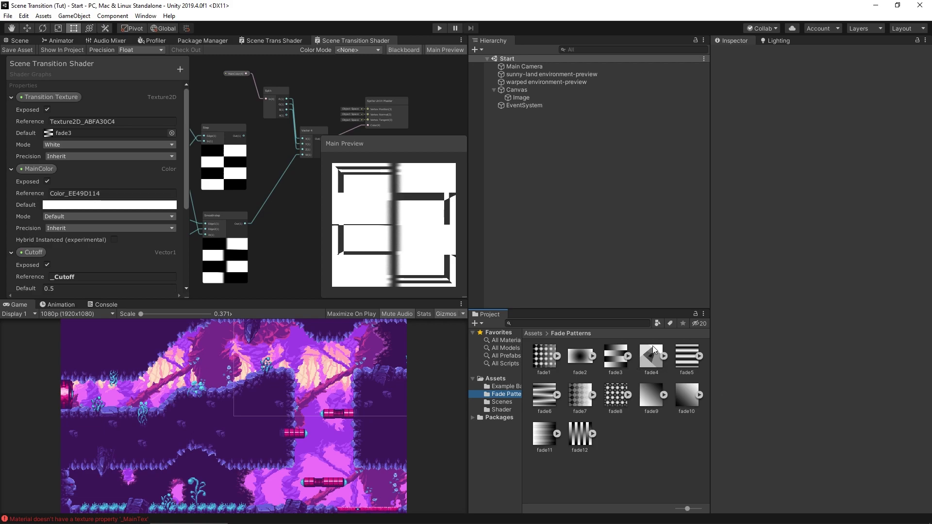
left_click(663, 397)
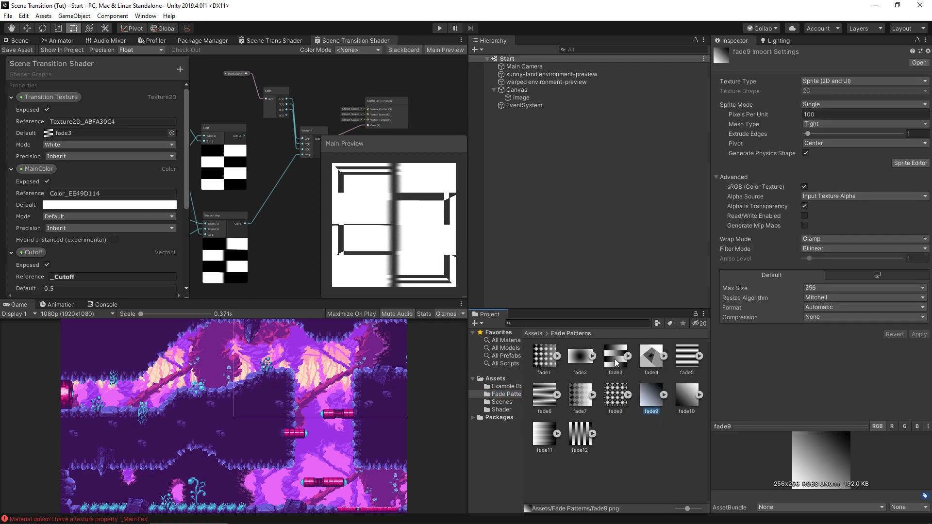
left_click(651, 358)
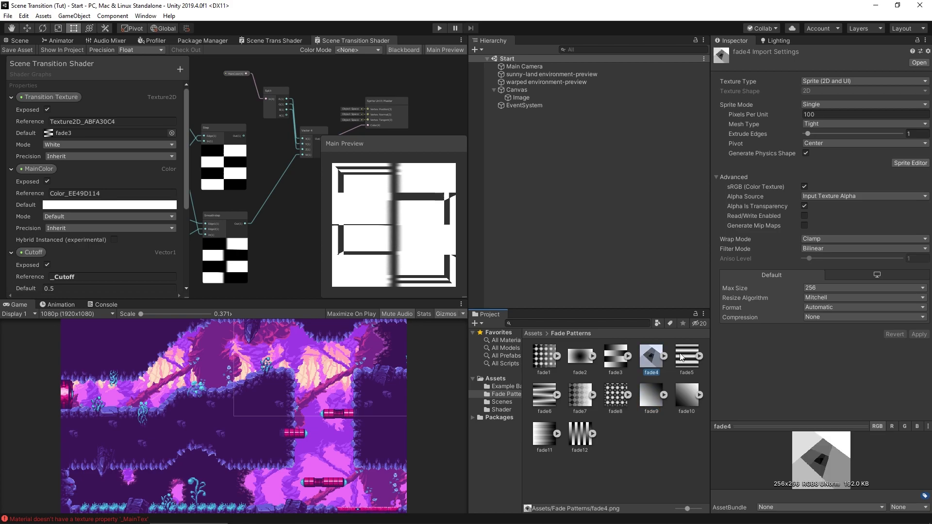
double_click(652, 359)
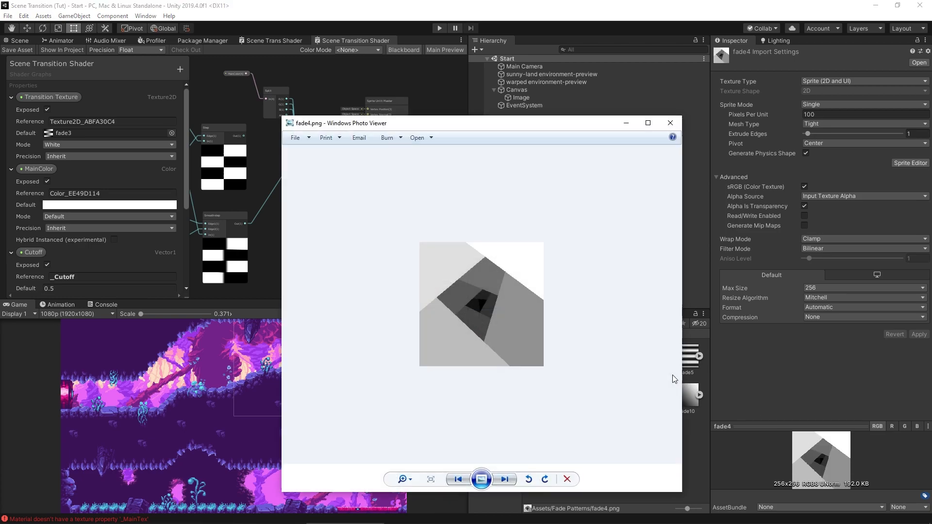
scroll(475, 301, "up", 3)
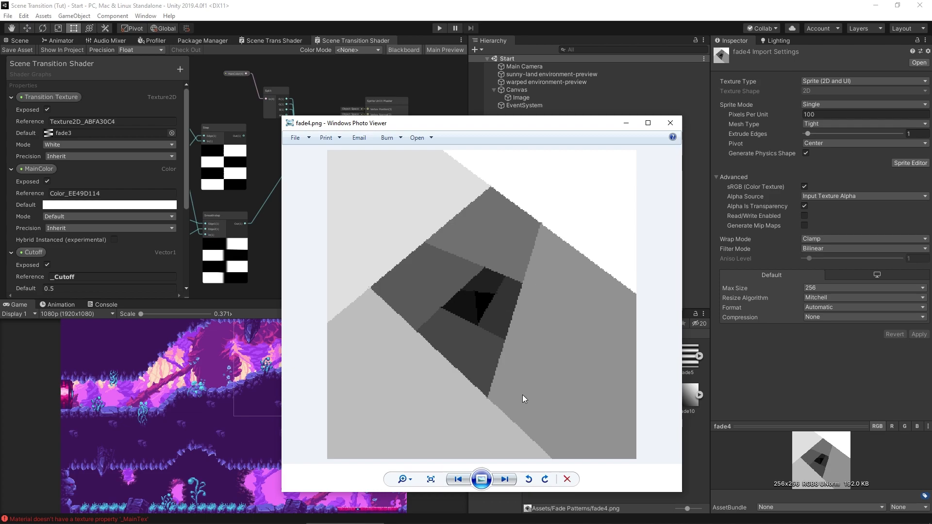
left_click(670, 123)
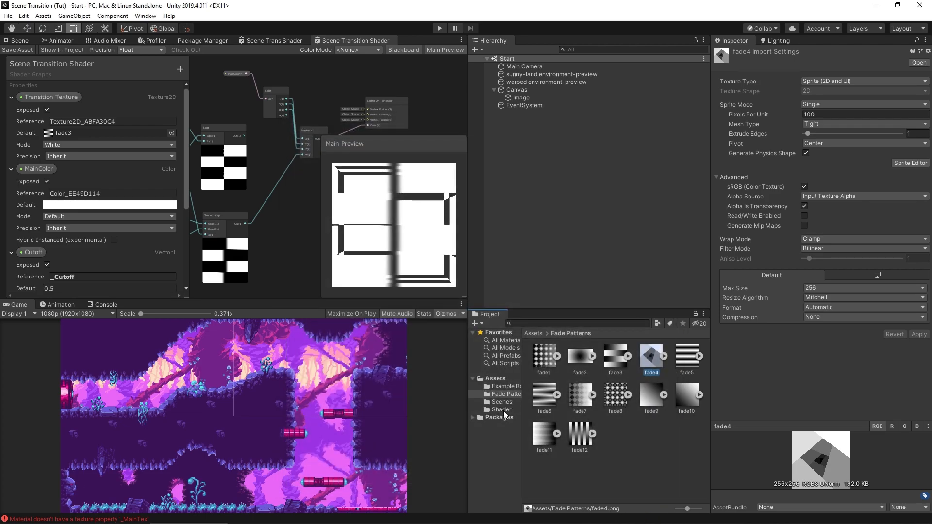
- Assign fade4 as the Transition Texture of Scene Transition Mat and adjust its Cutoff to 1.25
left_click(503, 410)
left_click(536, 357)
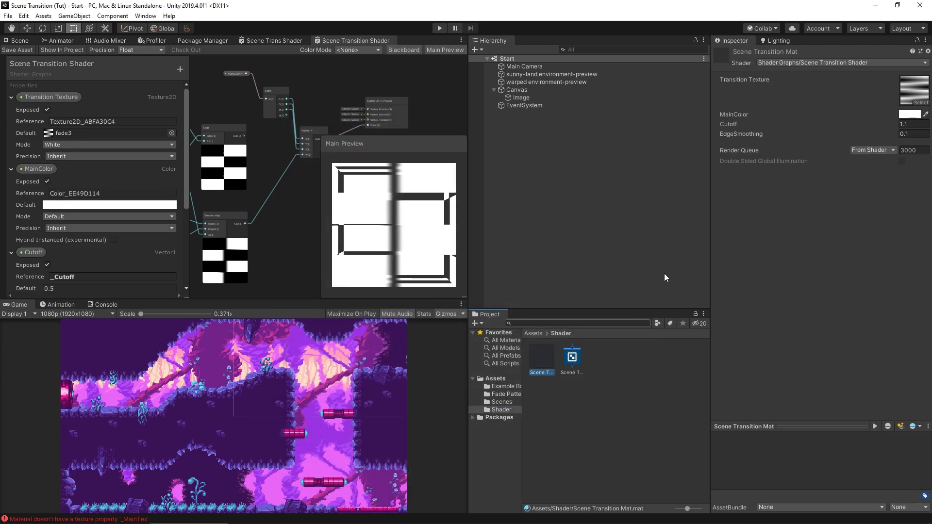
left_click(902, 103)
left_click(842, 246)
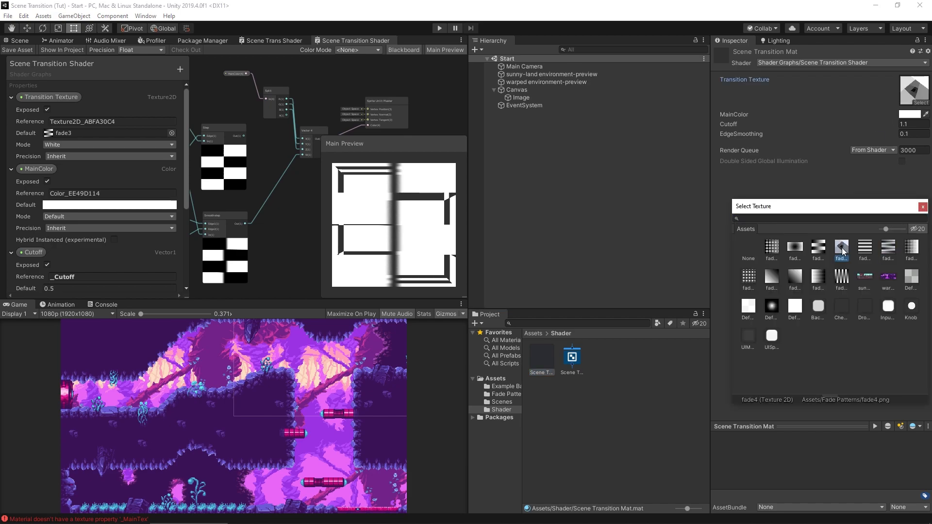
mouse_move(888, 124)
left_mouse_down()
mouse_move(868, 124)
mouse_move(895, 127)
left_mouse_up()
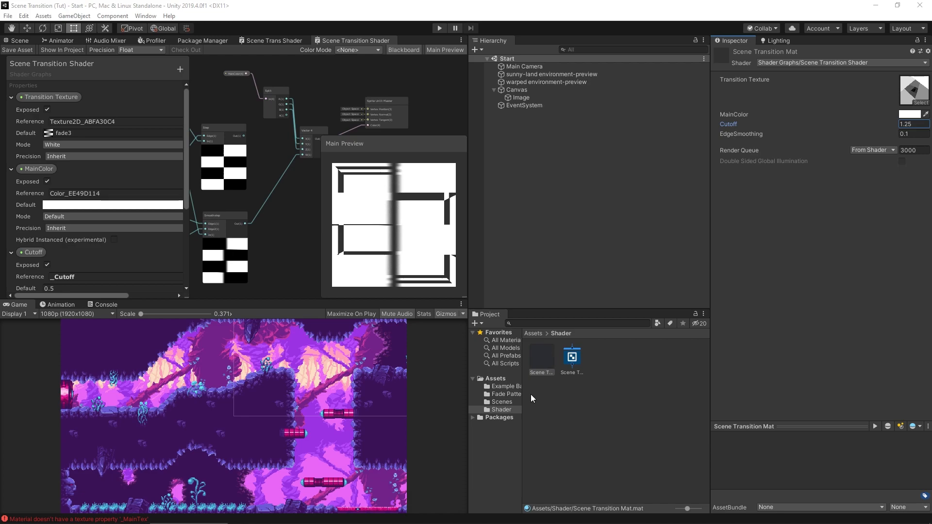
- Set the Transition Texture property's reference to _TransitionEffect in the Scene Transition Shader and save the shader asset
left_click(508, 393)
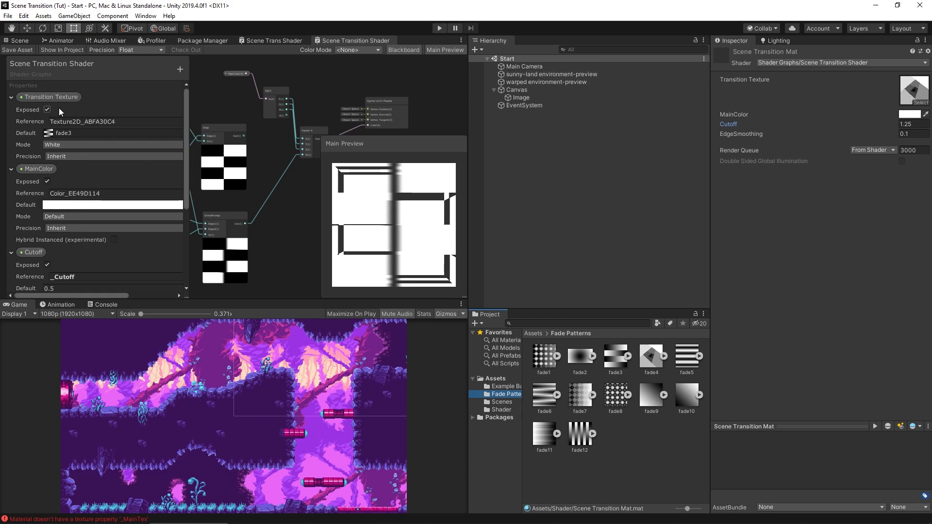
double_click(82, 122)
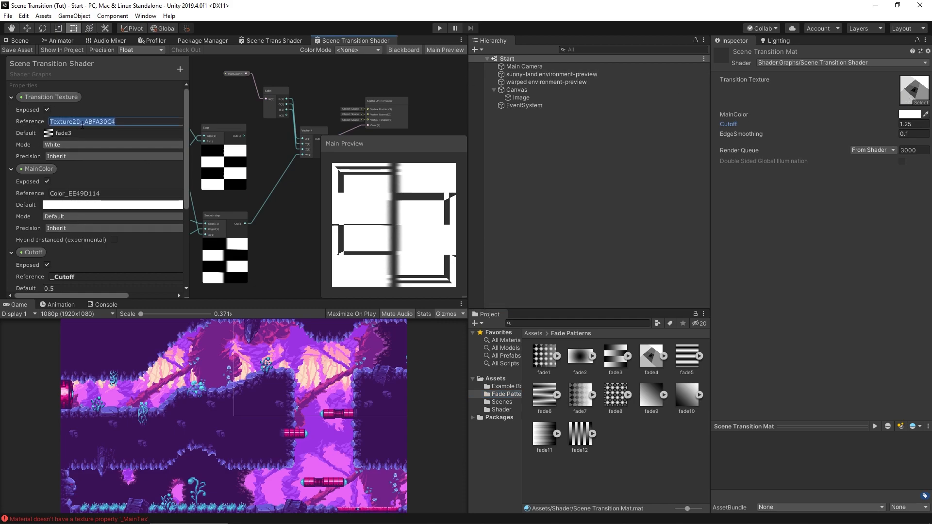
key("BackSpace")
type("_TransitionEffect")
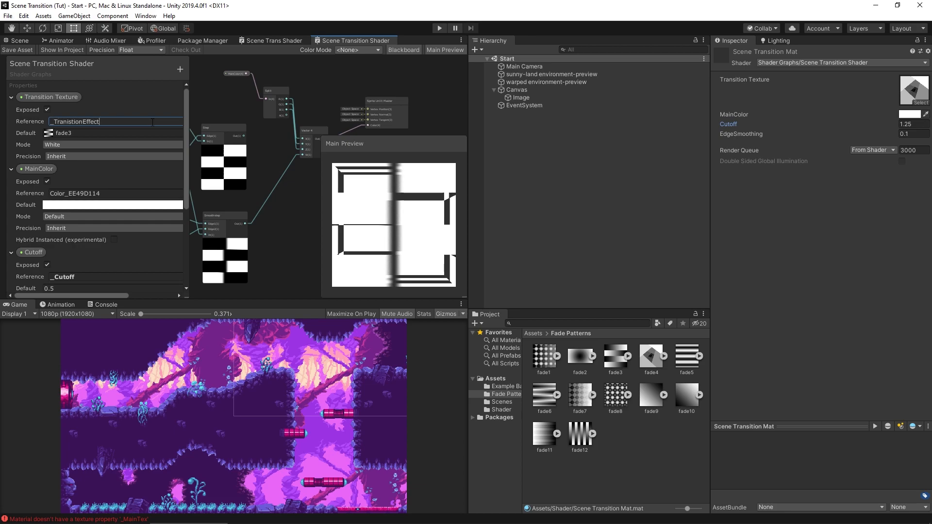
key("Return")
left_click_drag(108, 122, 87, 122)
left_click(75, 121)
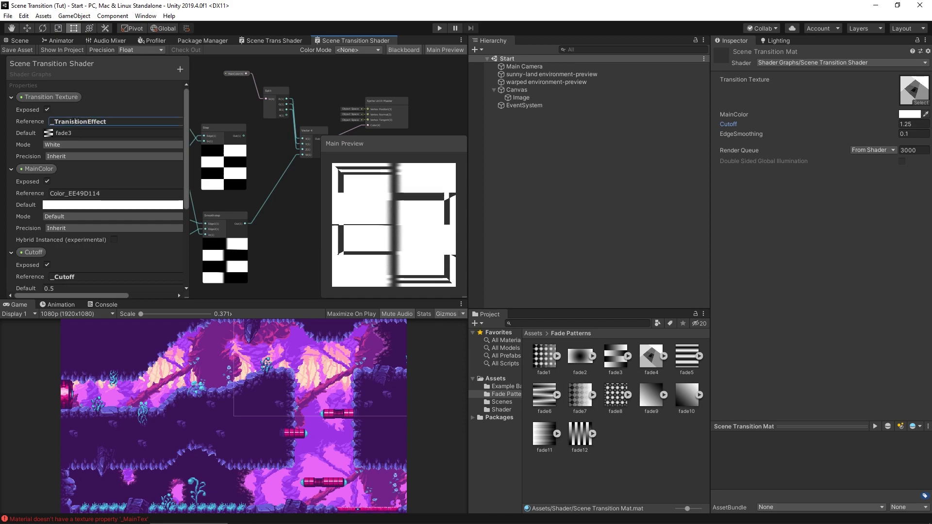
key("BackSpace")
key("BackSpace")
type("si")
key("Return")
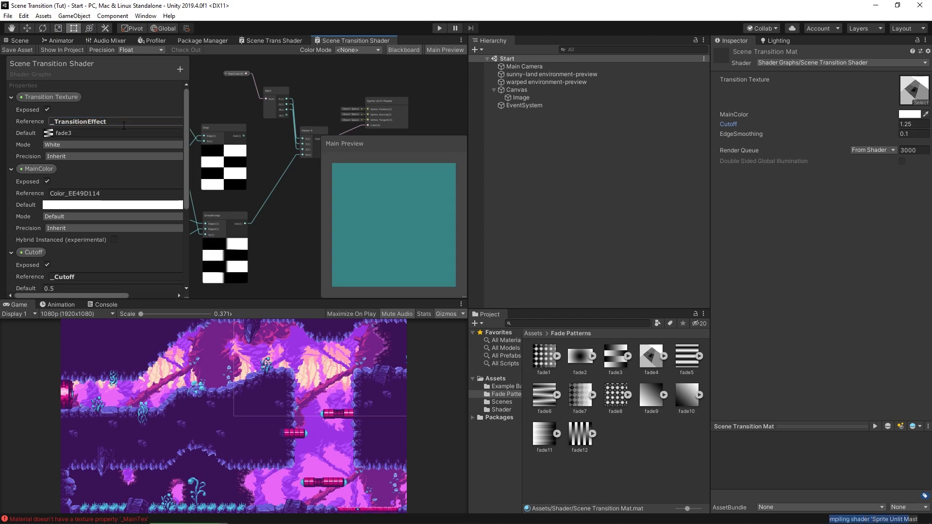
left_click(18, 50)
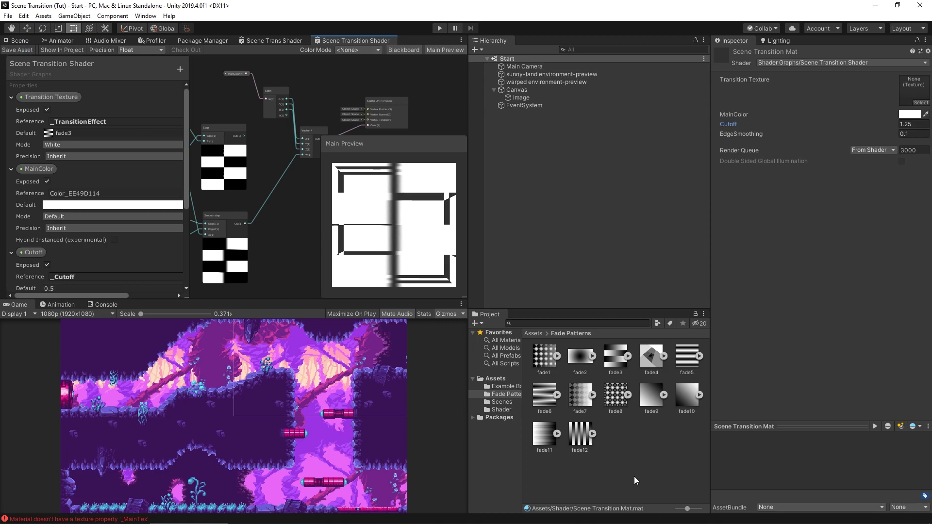
- Switch to Visual Studio and add an empty public void SwitchTransition() method below Update()
left_click(270, 522)
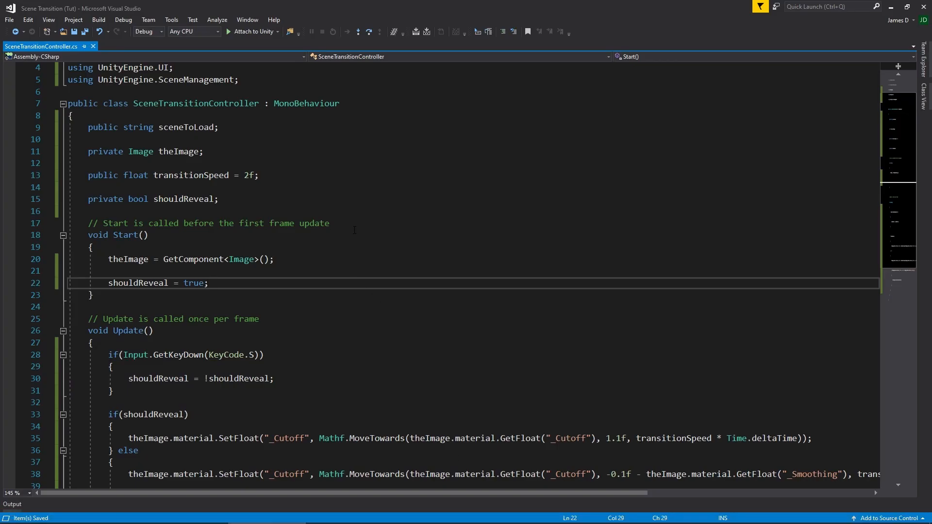
left_click(145, 379)
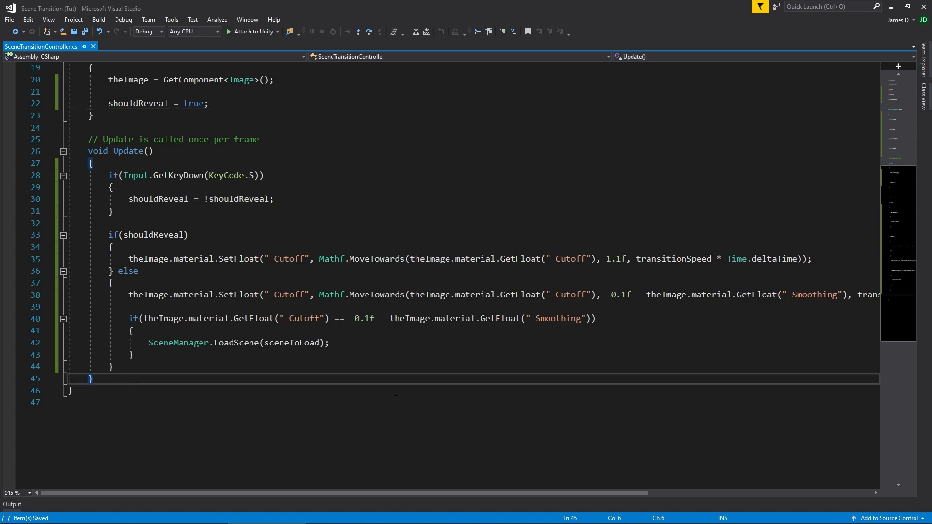
key("Return")
key("Return")
type("public v")
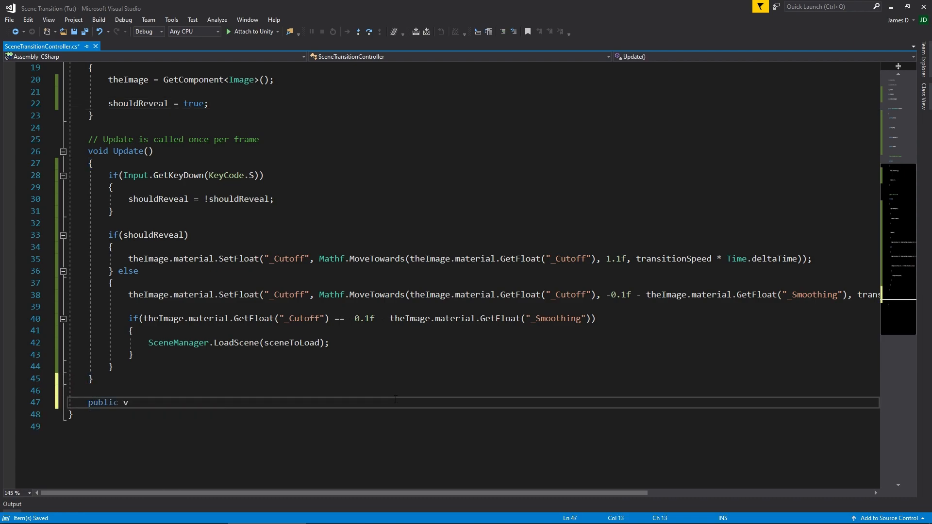
type("oid Switch")
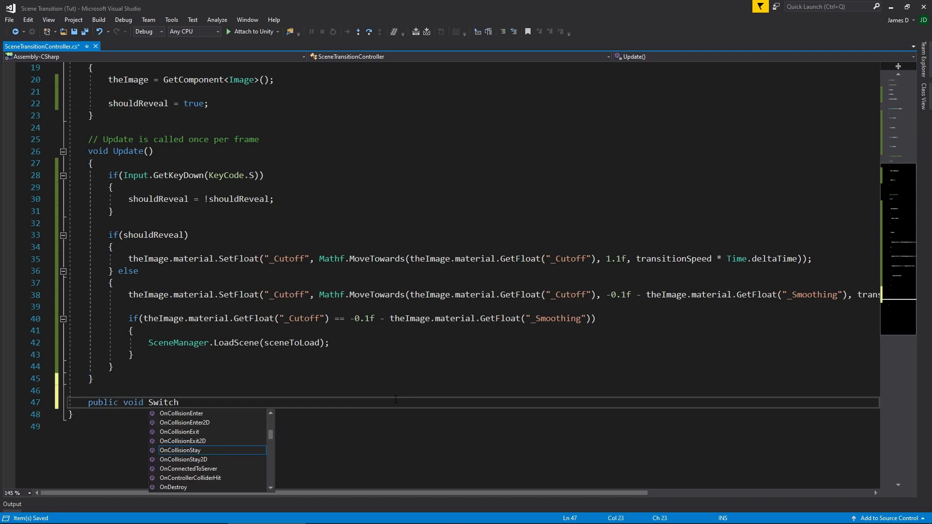
type("Transition()")
key("Return")
type("{")
key("Return")
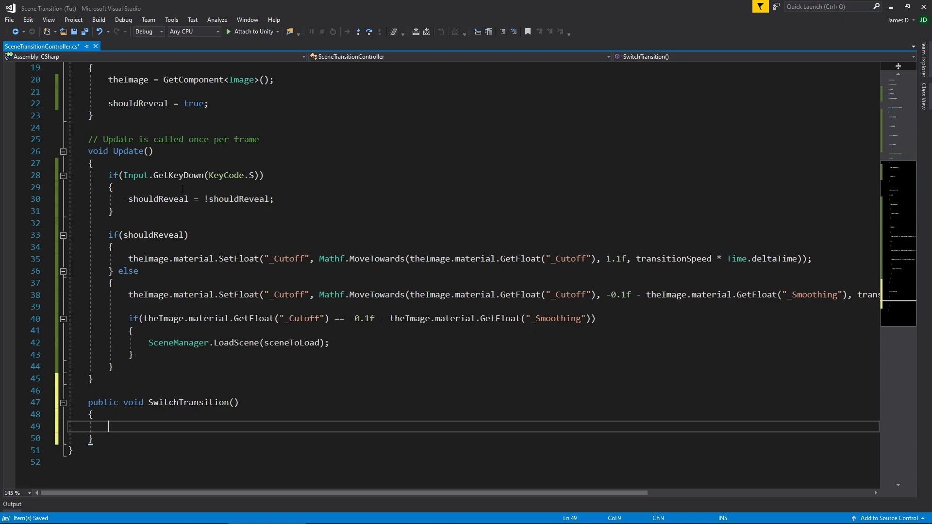
- Add a SwitchTransition(); call after the shouldReveal toggle in the KeyCode.S if block
left_click(294, 200)
key("Return")
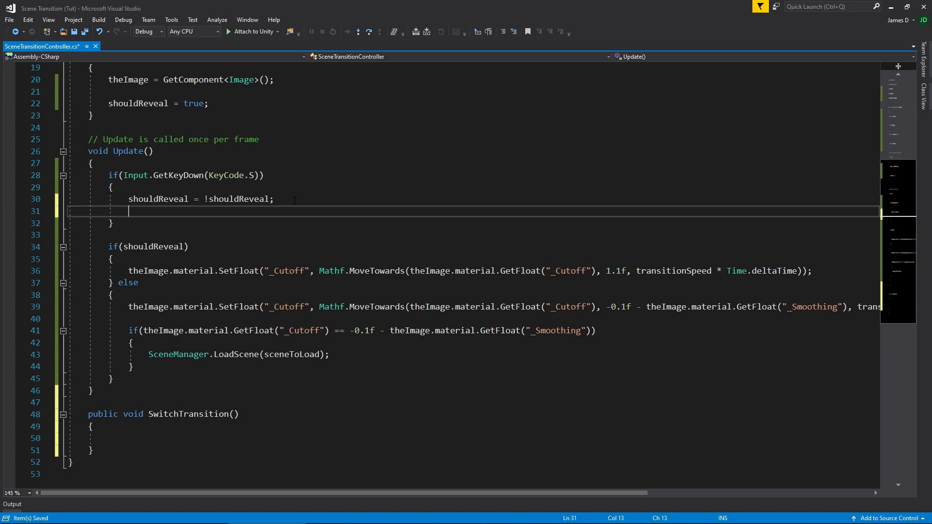
type("swith")
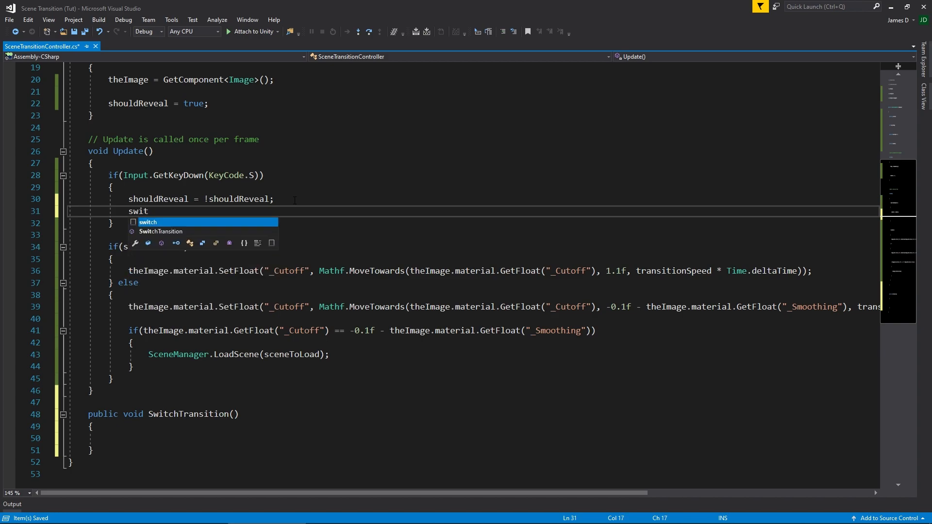
key("Down")
key("Tab")
type("();")
- Add a SwitchTransition(); call after shouldReveal = true; in Start()
left_click(264, 103)
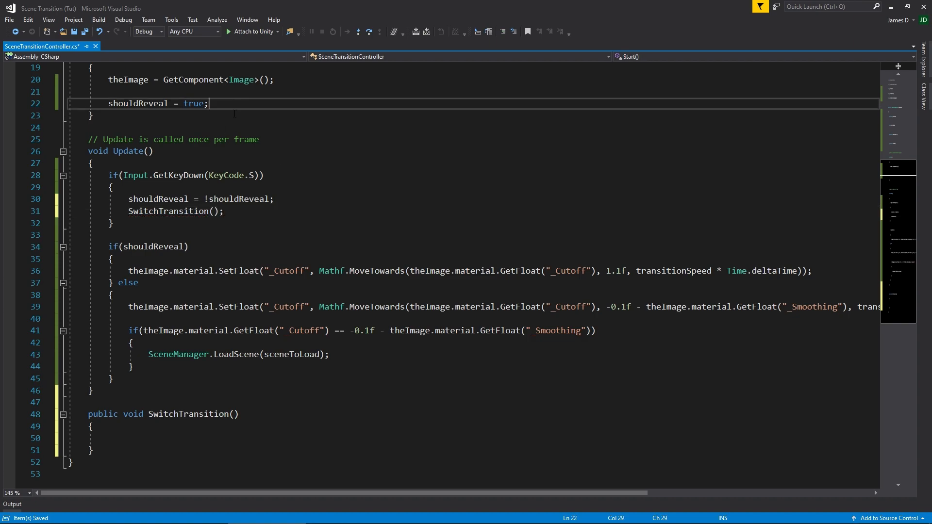
scroll(264, 126, "up", 2)
key("Return")
type("swit")
key("Down")
key("Tab")
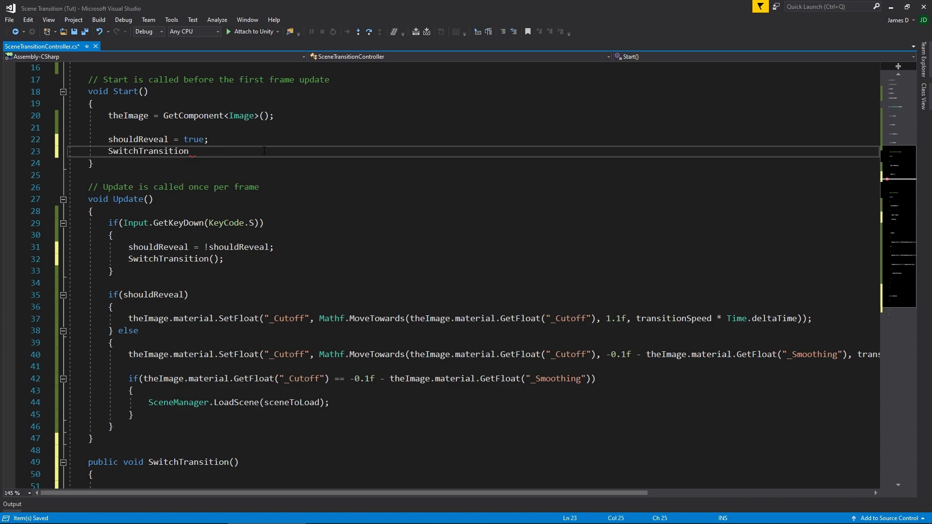
type("();")
- Declare public Sprite[] transitions; below the shouldReveal field of the SceneTransitionController class
scroll(235, 201, "down", 1)
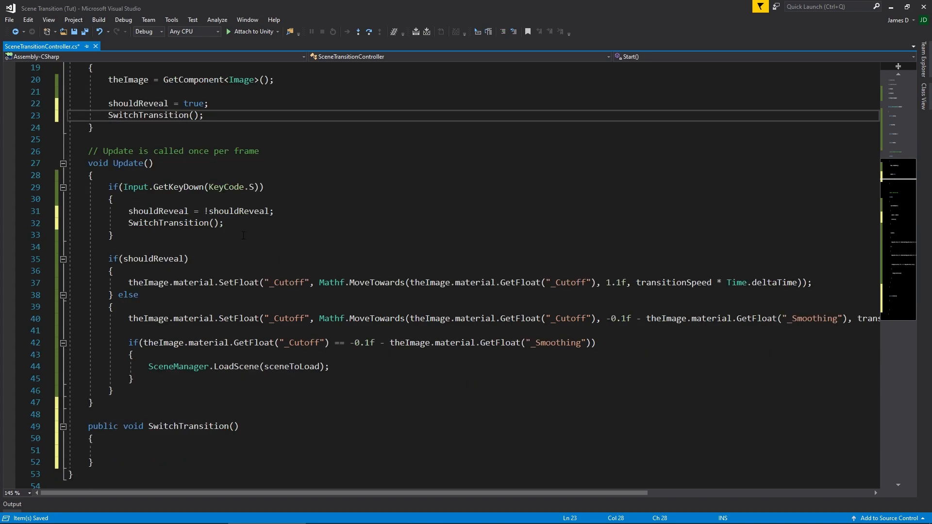
left_click(158, 454)
scroll(330, 399, "up", 6)
left_click(237, 235)
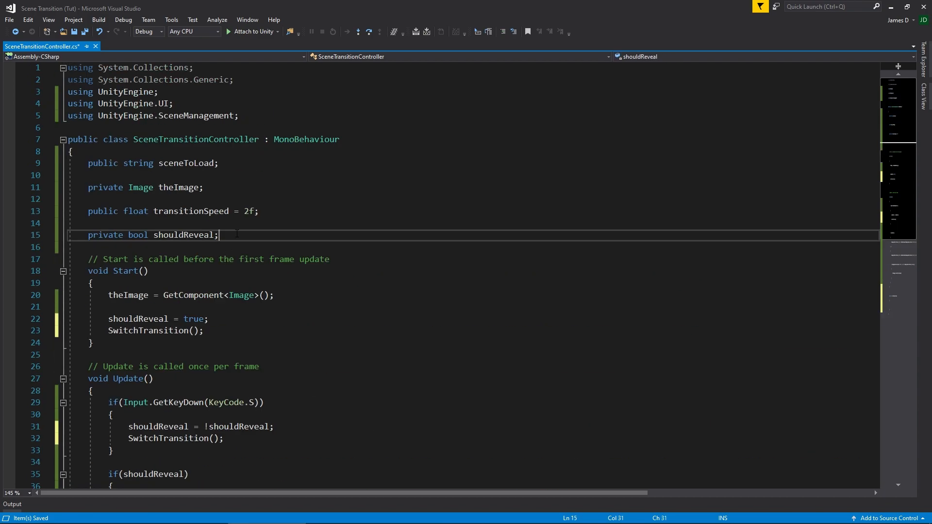
key("Return")
key("Return")
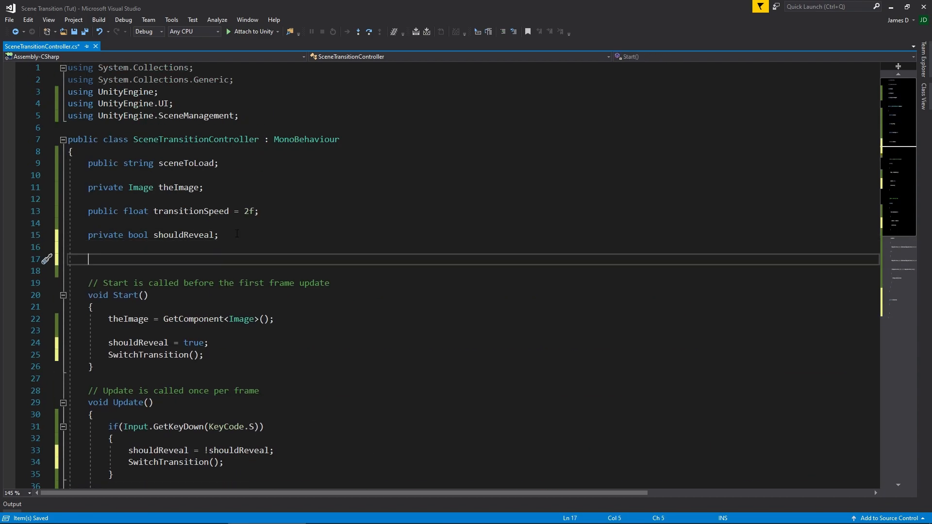
type("private")
key("BackSpace")
key("BackSpace")
key("BackSpace")
key("BackSpace")
key("BackSpace")
key("BackSpace")
type("ub")
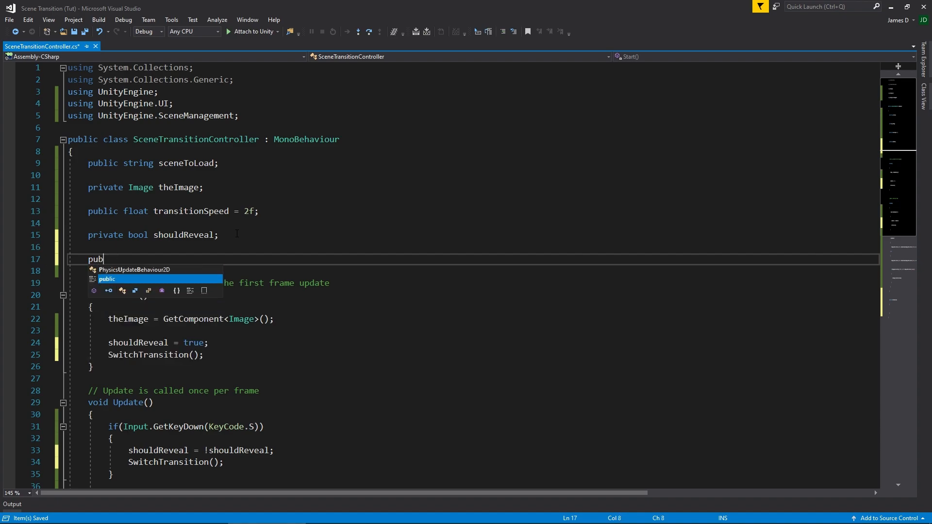
type("lic Sprite[]")
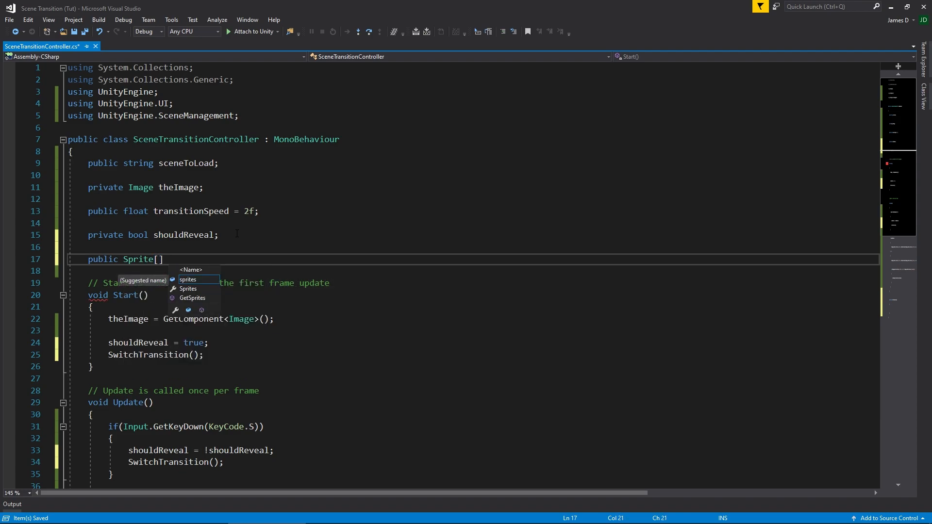
type(" tranistio")
key("BackSpace")
key("BackSpace")
key("BackSpace")
key("BackSpace")
type("iti")
key("BackSpace")
key("BackSpace")
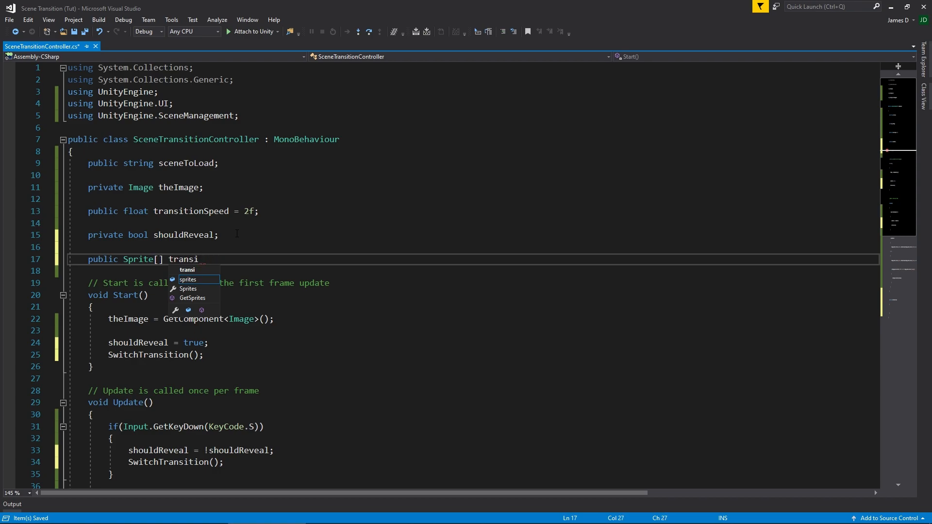
type("tions;")
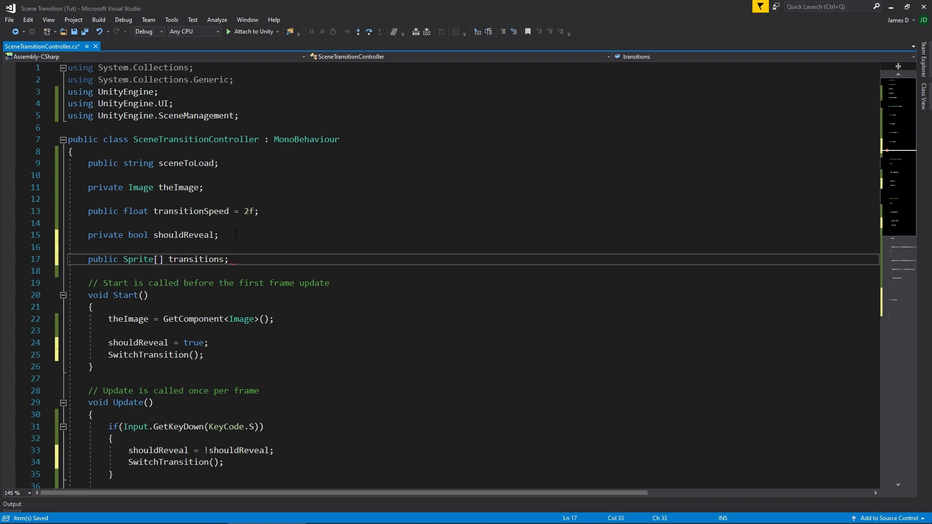
- Declare int newTransition = Random.Range(0, transitions.Length); as the first statement inside SwitchTransition()
scroll(326, 242, "down", 6)
scroll(356, 374, "down", 2)
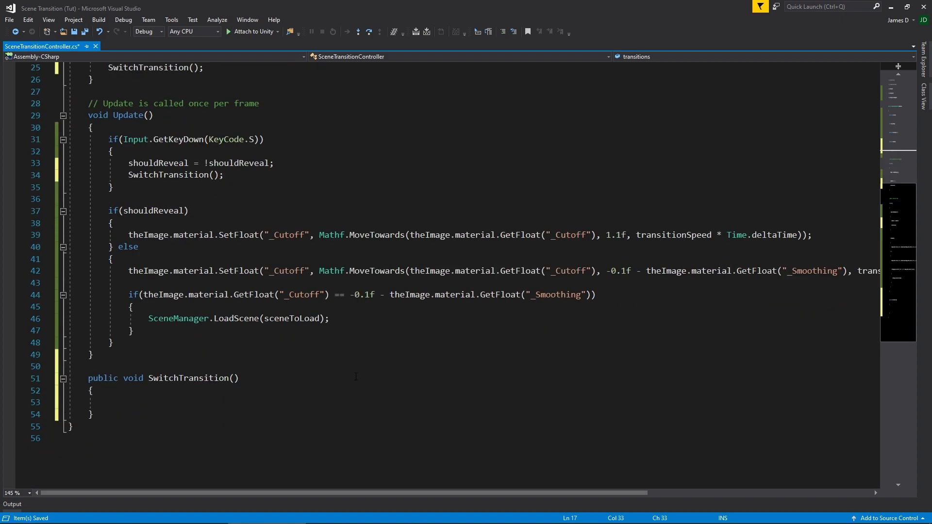
left_click(237, 403)
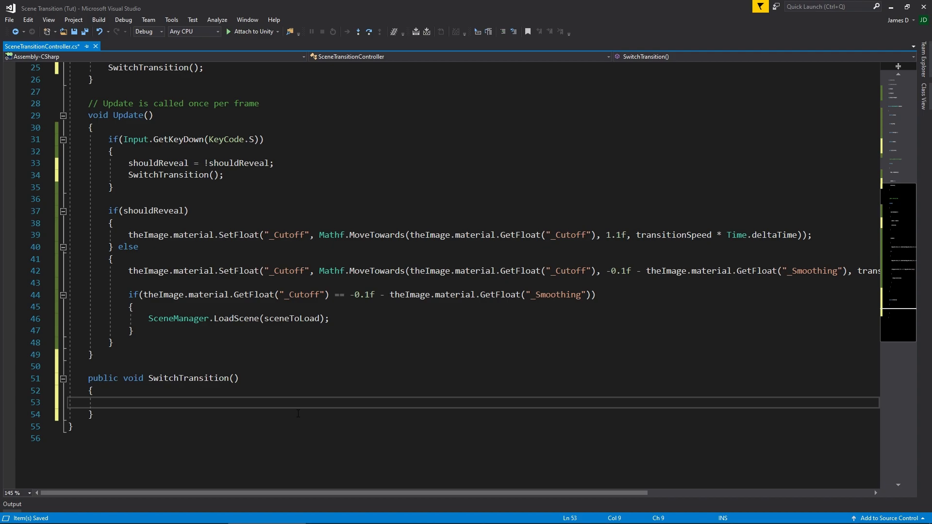
type("int newTransition = R")
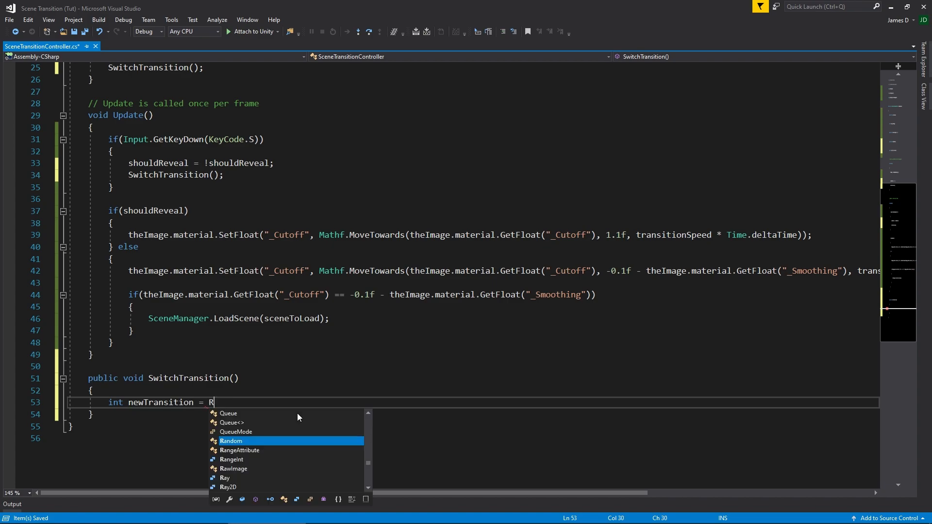
type("andom.ran")
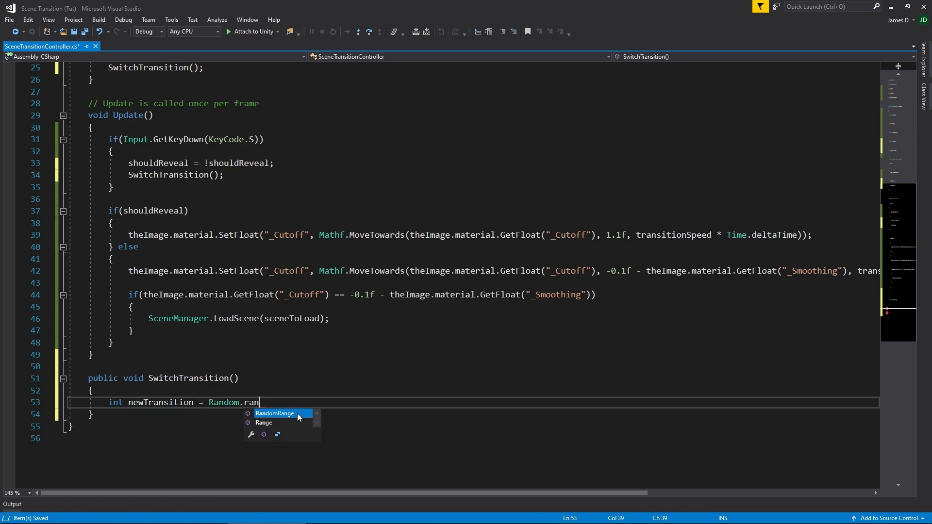
key("Down")
key("Return")
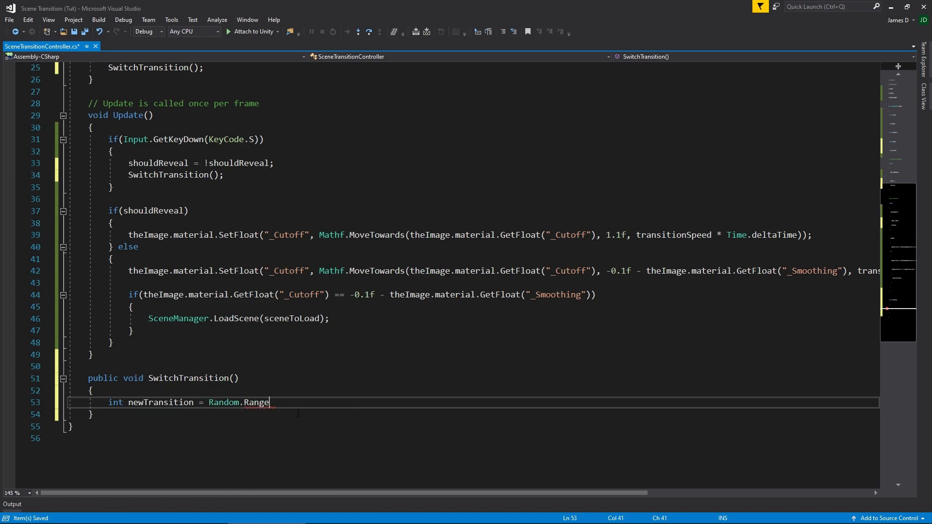
type("(0, ")
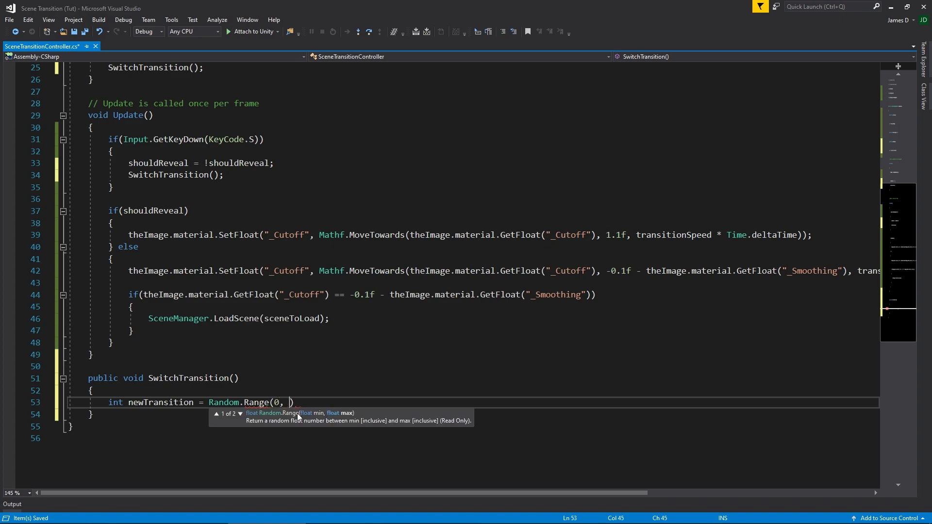
type("tran")
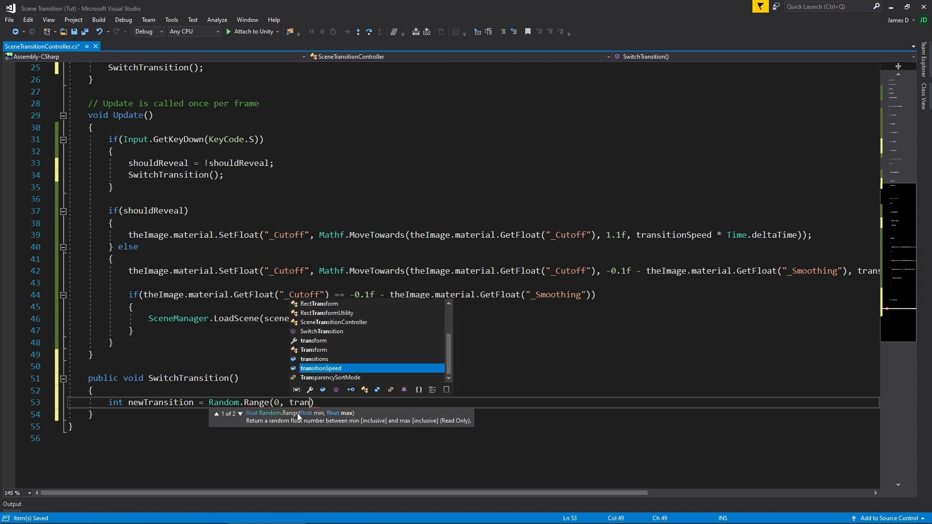
key("Up")
key("Return")
type(".len")
key("Return")
type(");")
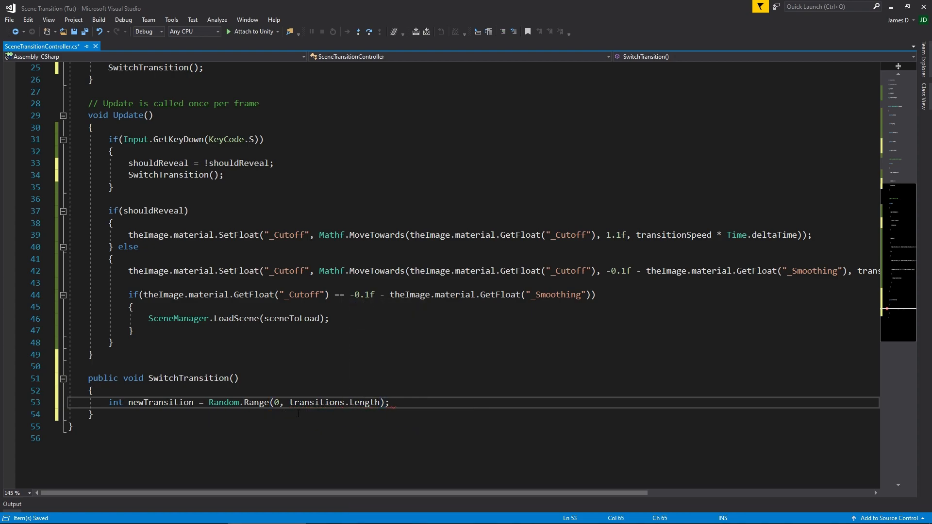
key("Return")
key("Return")
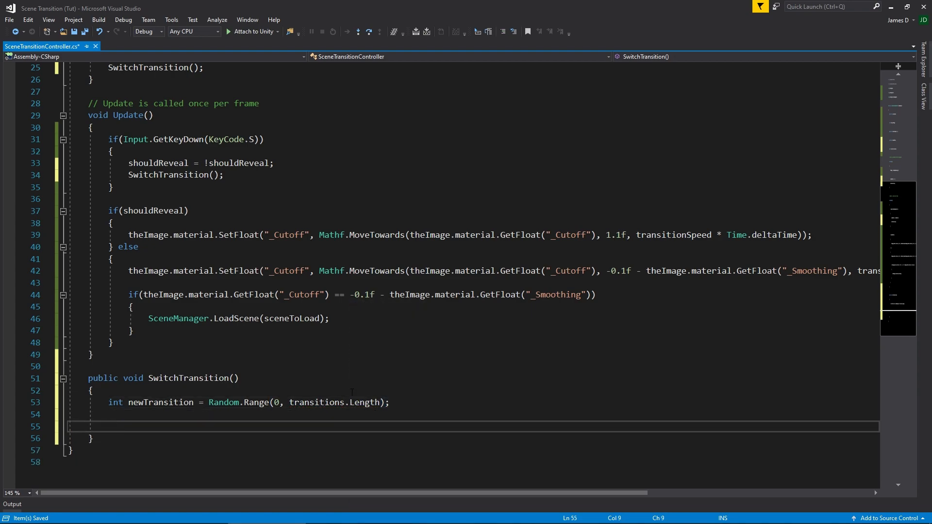
- Start a theImage.material.SetTexture call in SwitchTransition() with "_TransitionEffect" as its first argument
scroll(335, 422, "up", 8)
scroll(163, 354, "down", 9)
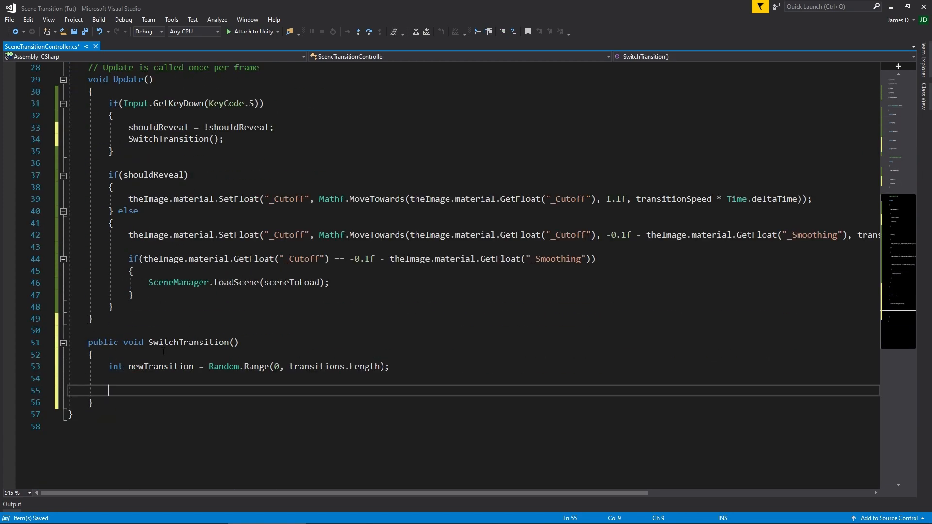
type("theImage.")
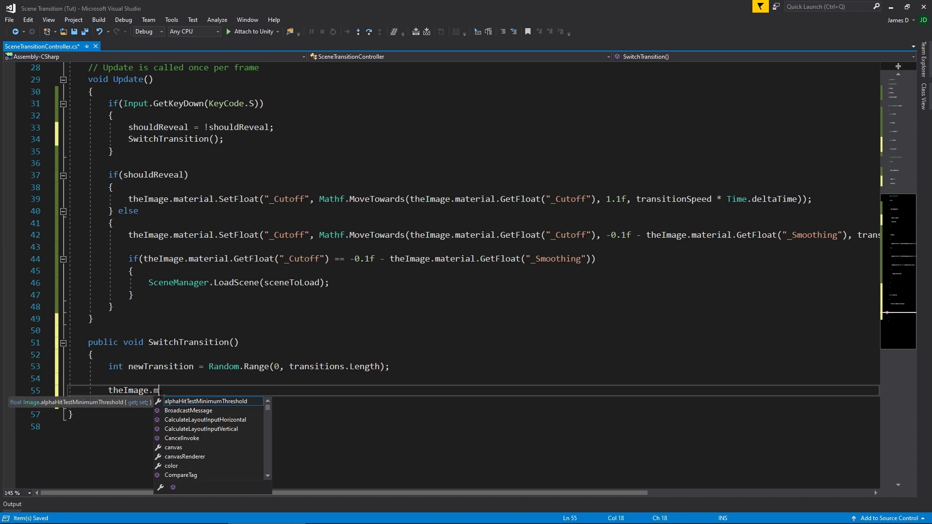
type("material.se")
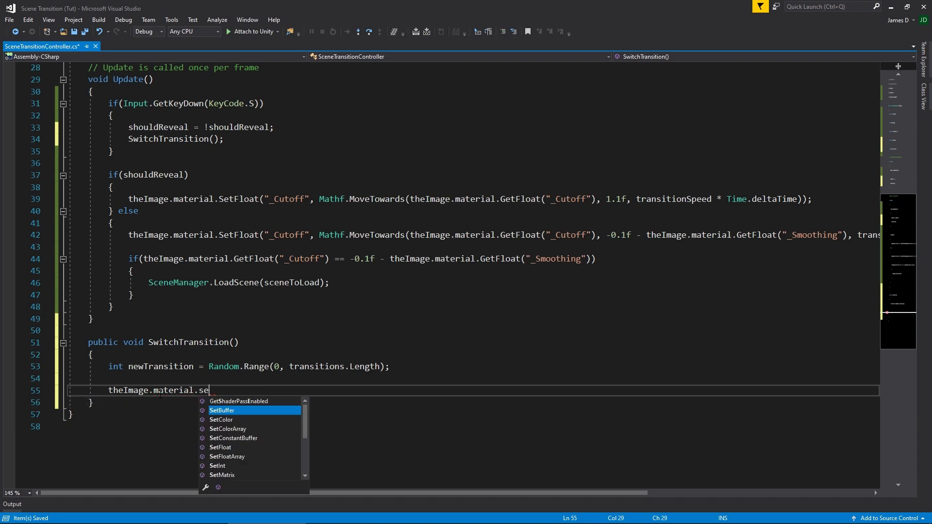
type("tTexture")
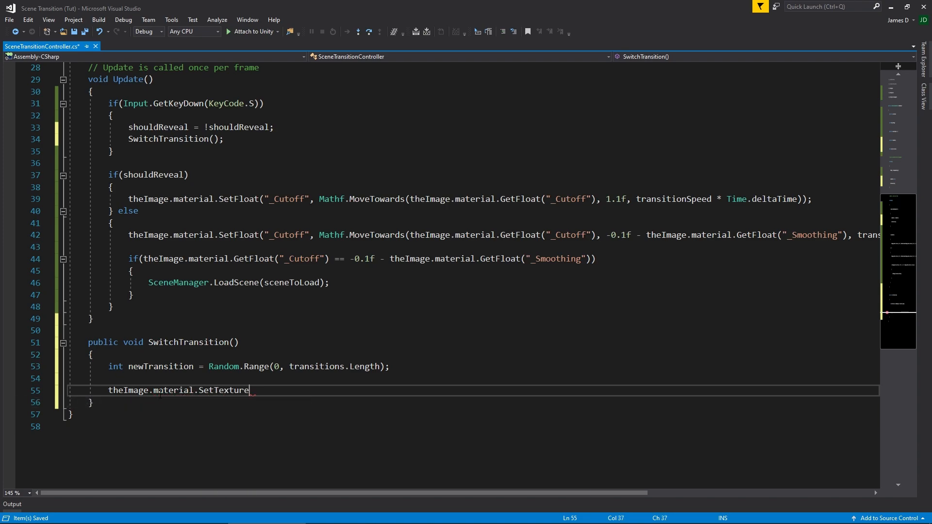
type("(\"_Transition")
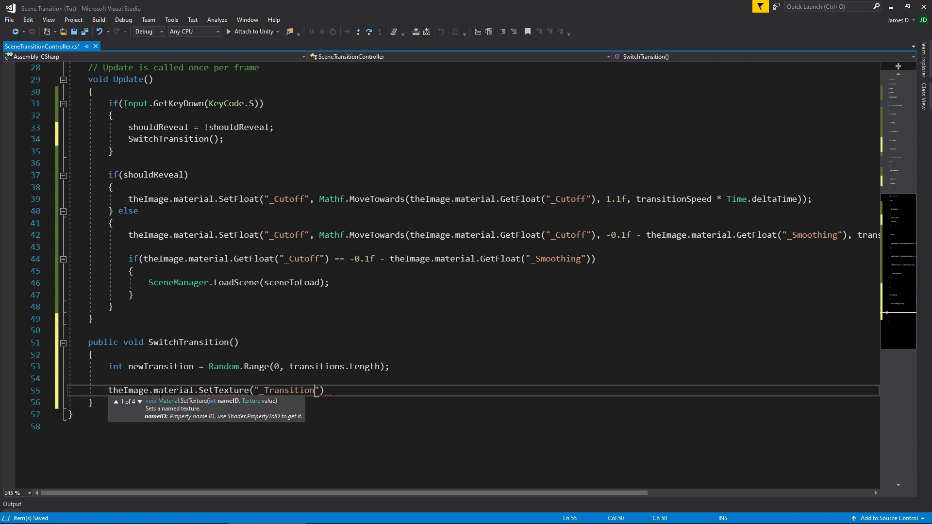
type("Effect\",")
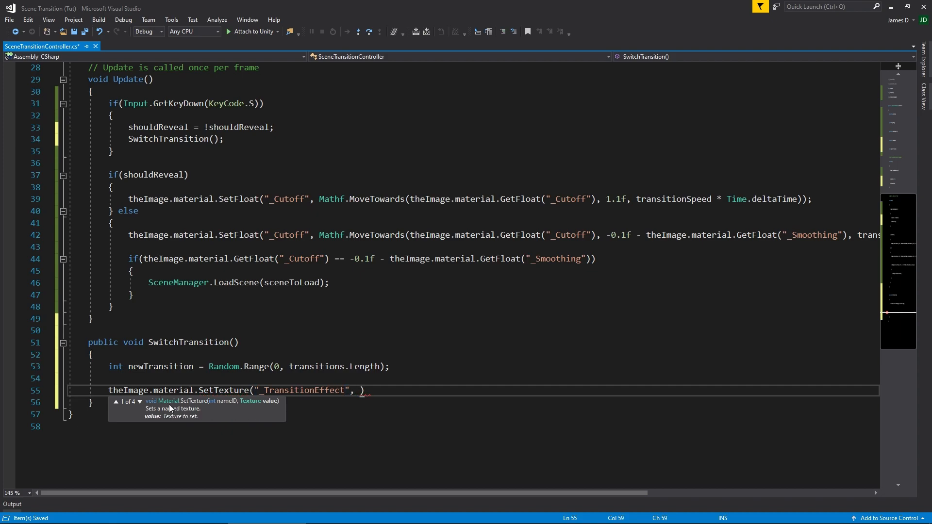
- Complete the SetTexture call with transitions[newTransition].texture as the second argument, and save the script
scroll(160, 359, "up", 6)
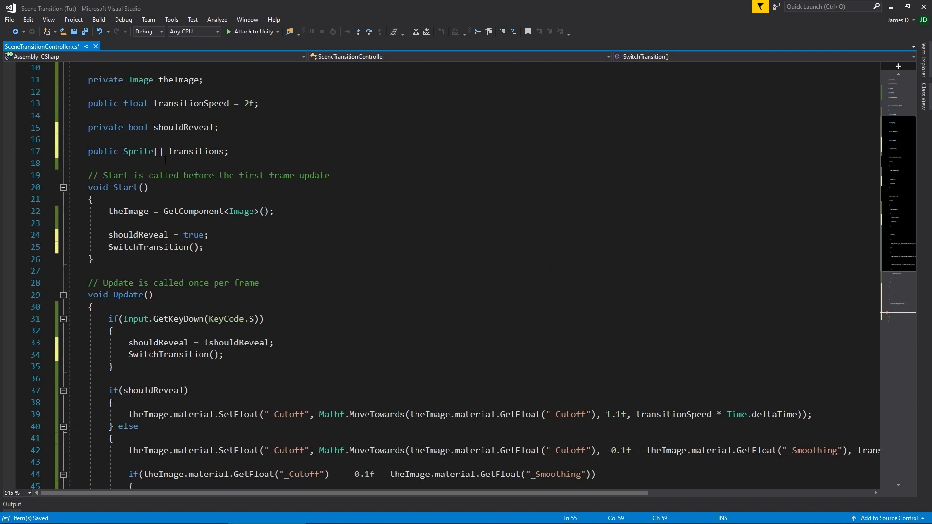
scroll(164, 154, "down", 7)
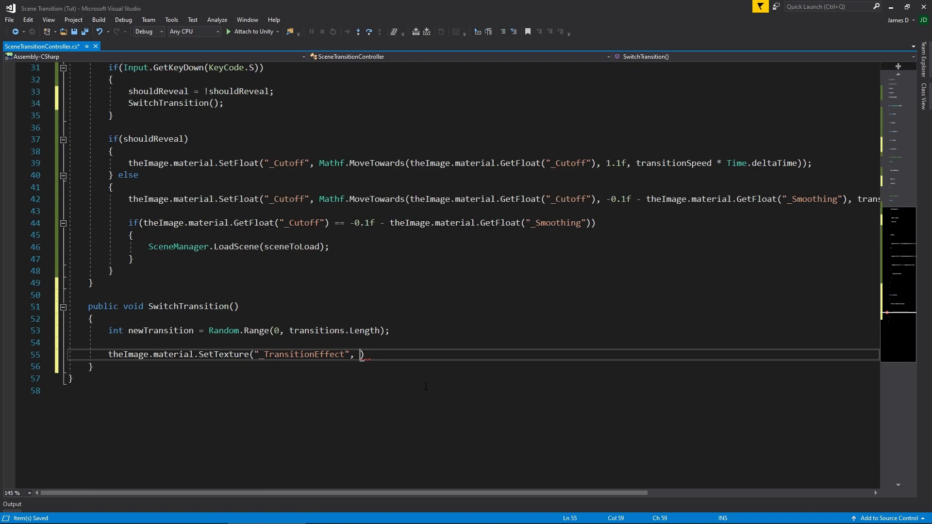
type("tran")
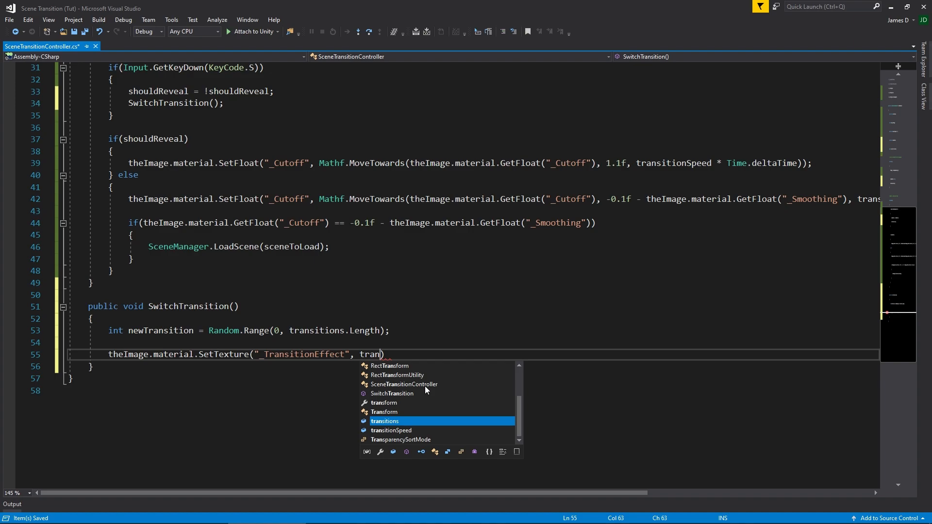
key("Tab")
type("[new")
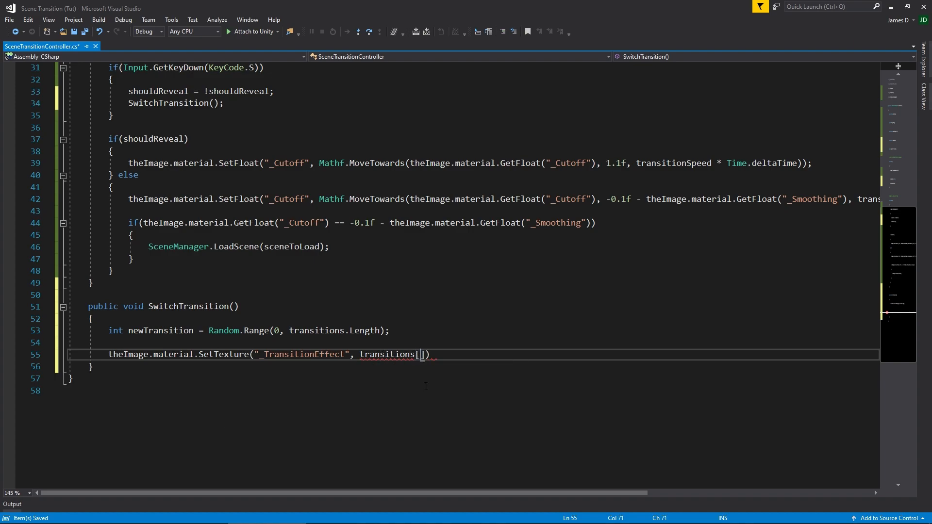
key("Tab")
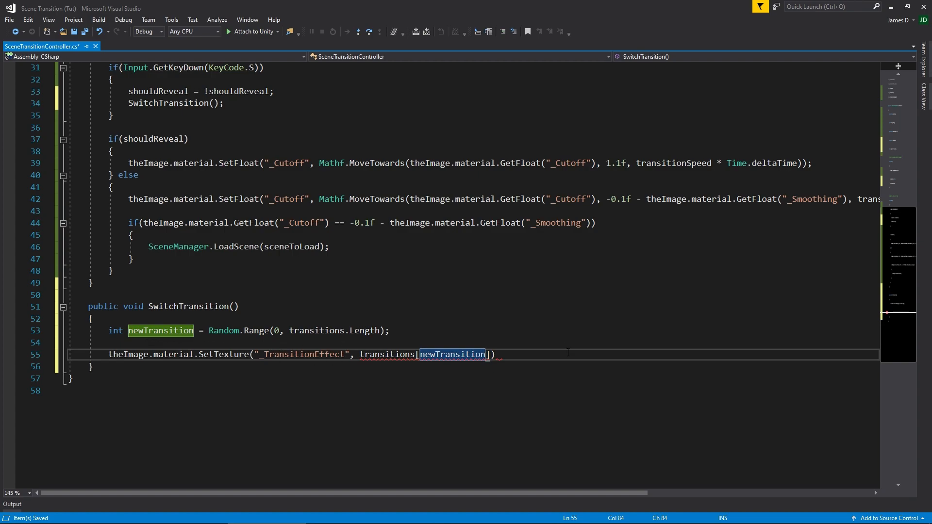
mouse_move(469, 355)
key("Right")
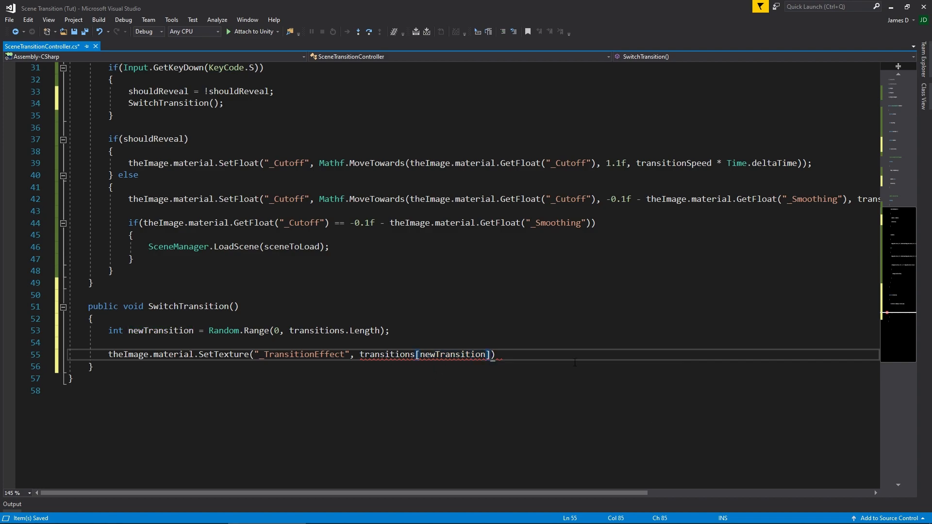
type(".tes")
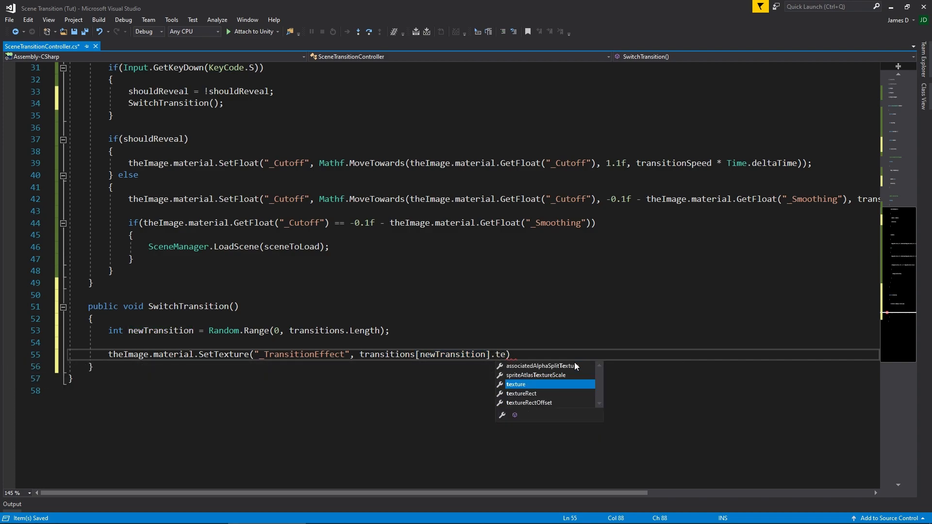
key("BackSpace")
type("xture")
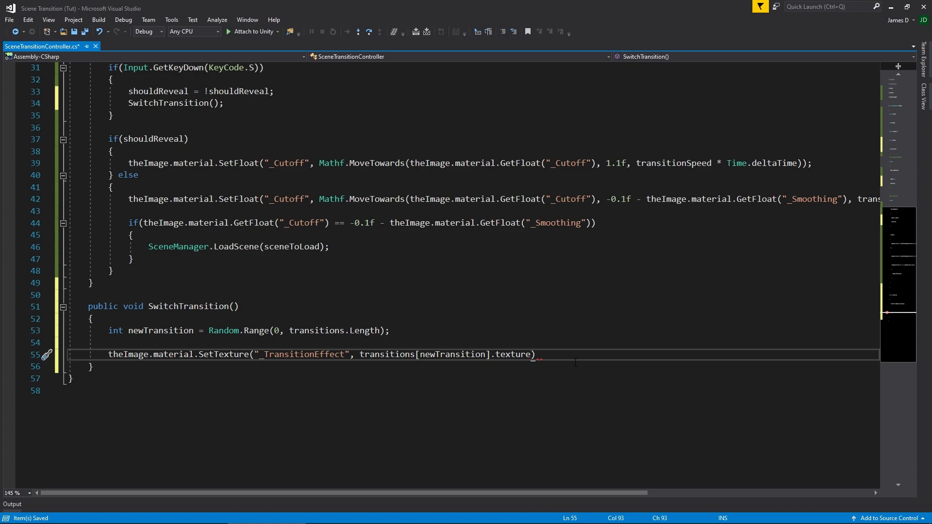
type(");")
key("ctrl+s")
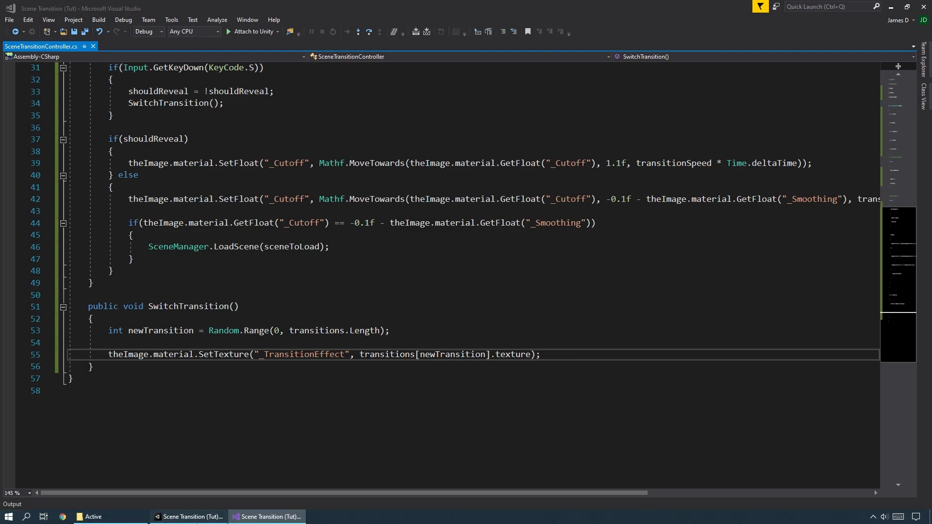
- Switch to Unity, lock the Inspector on the Canvas's Image object, and add fade1 through fade12 to its Transitions array
key("alt+Tab")
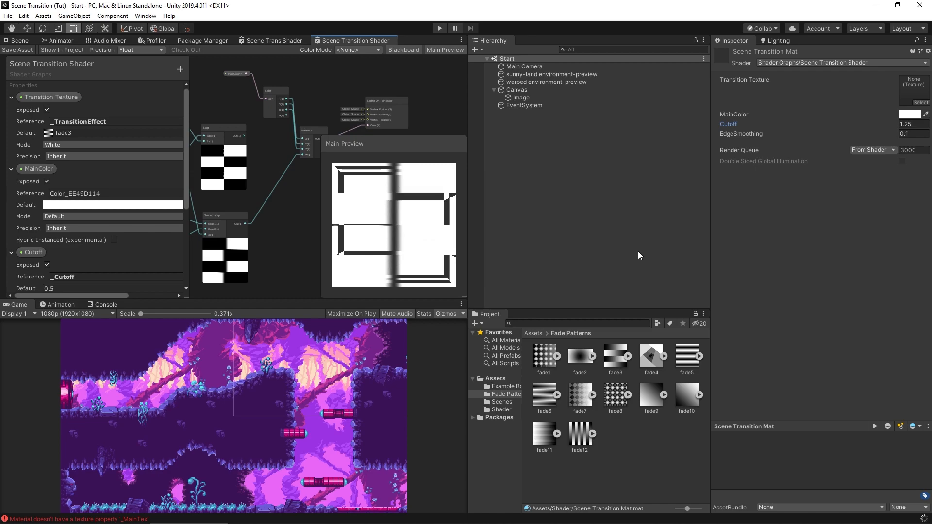
left_click(518, 98)
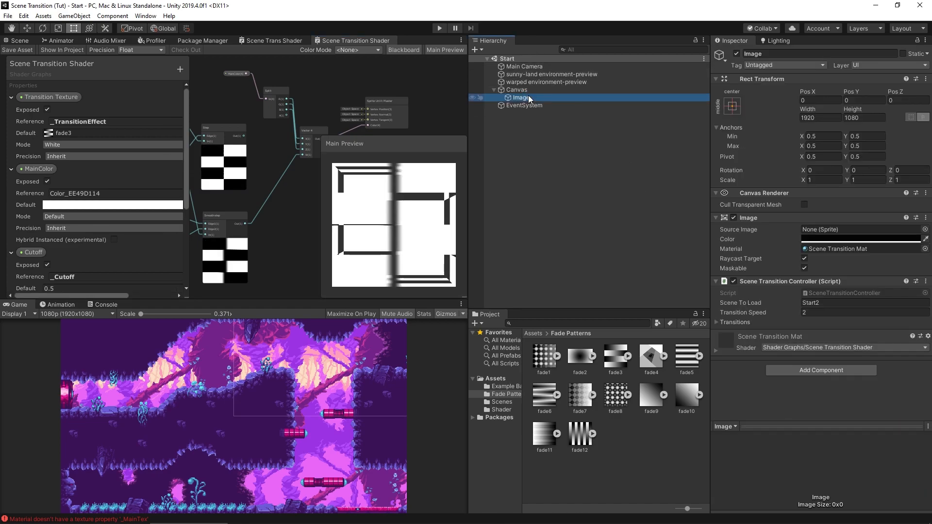
left_click(734, 323)
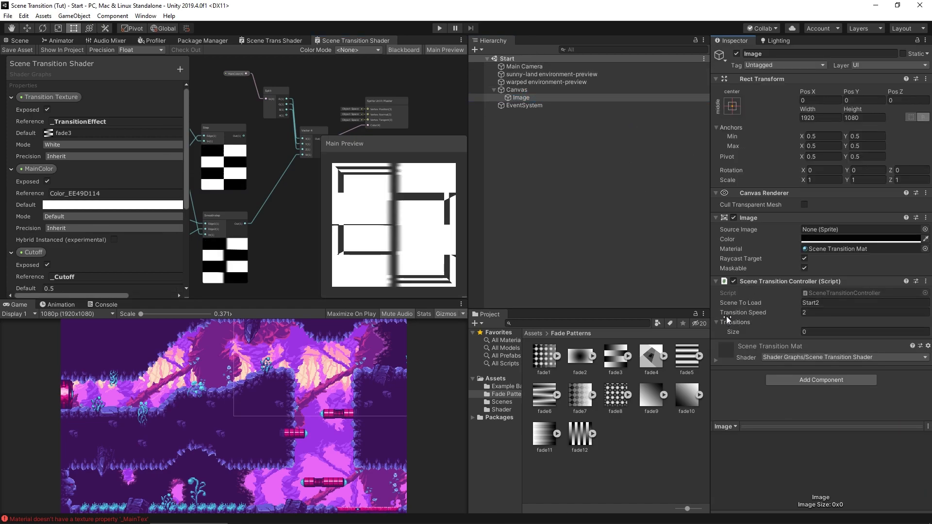
left_click(917, 41)
left_click(544, 358)
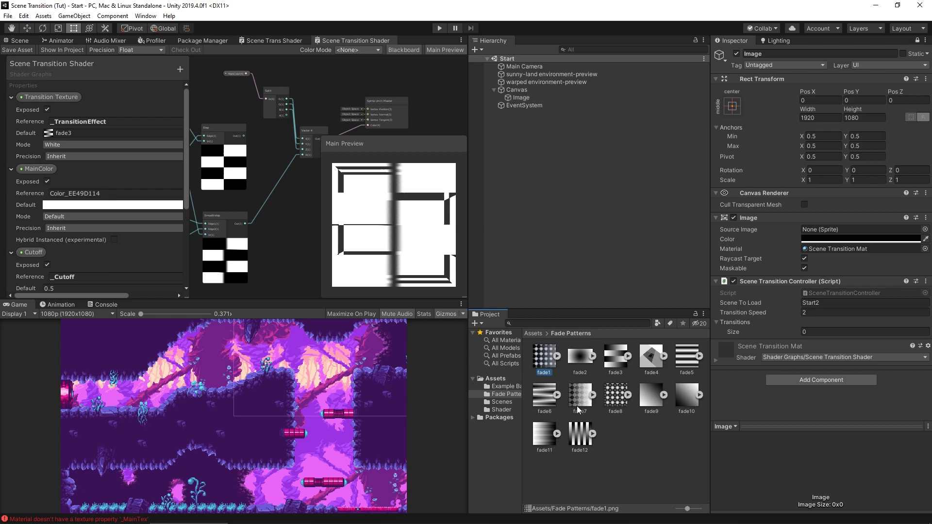
left_click(587, 439, "shift")
left_click_drag(544, 359, 739, 327)
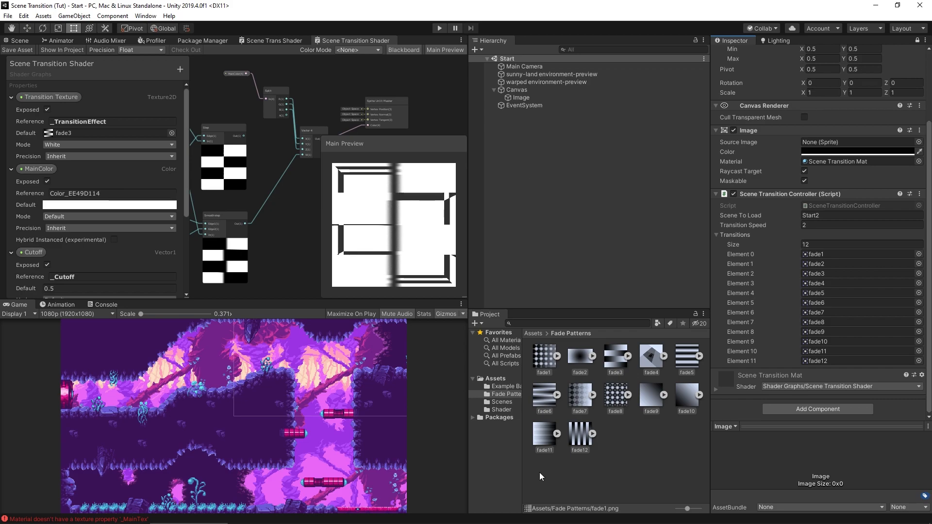
- Open the Start2 scene from the Scenes folder and expand its Canvas object
left_click(500, 402)
double_click(573, 357)
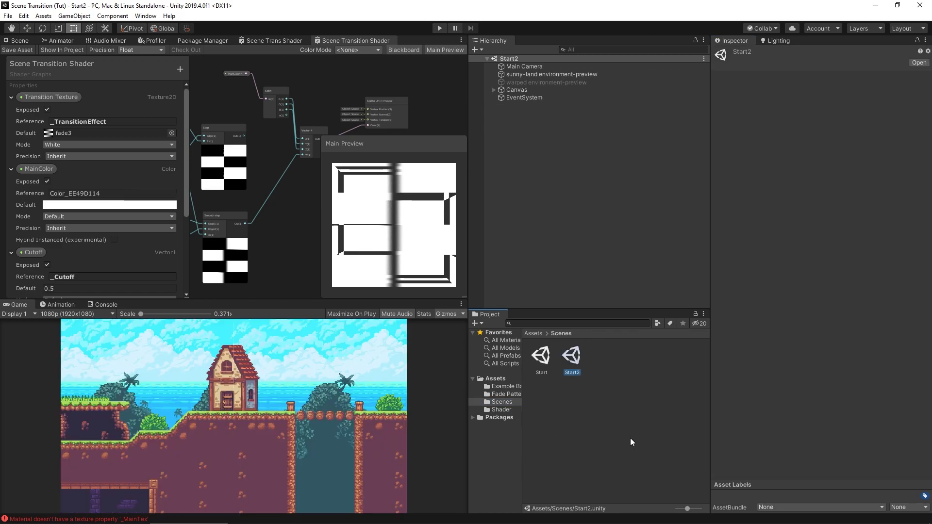
left_click(494, 90)
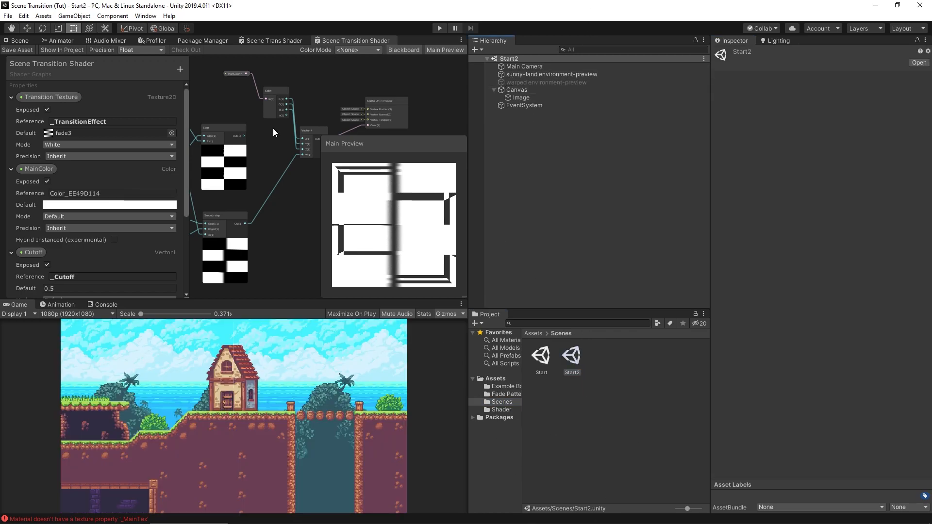
- Fill the Transitions array of Start2's Image object with the sprites fade1 through fade12, keeping the Inspector locked on Image
left_click(516, 97)
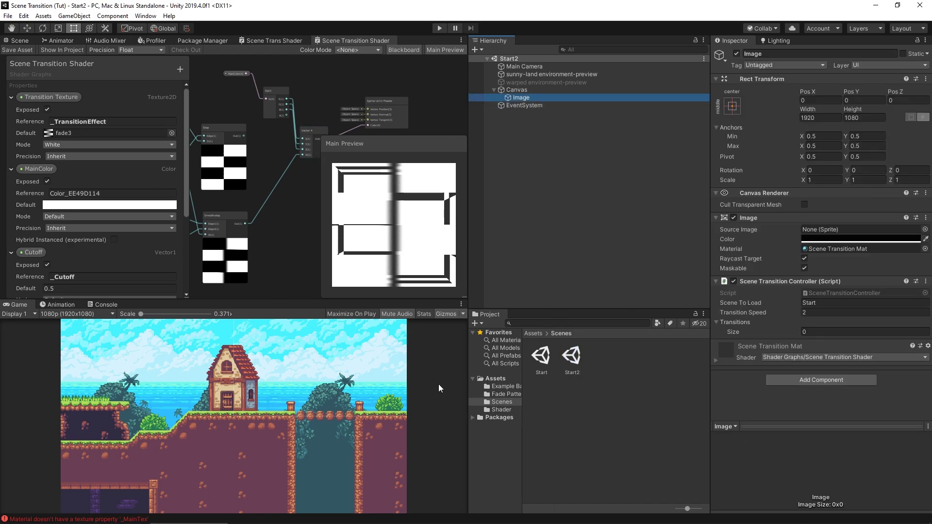
left_click(507, 394)
left_click(544, 356)
left_click(580, 434, "shift")
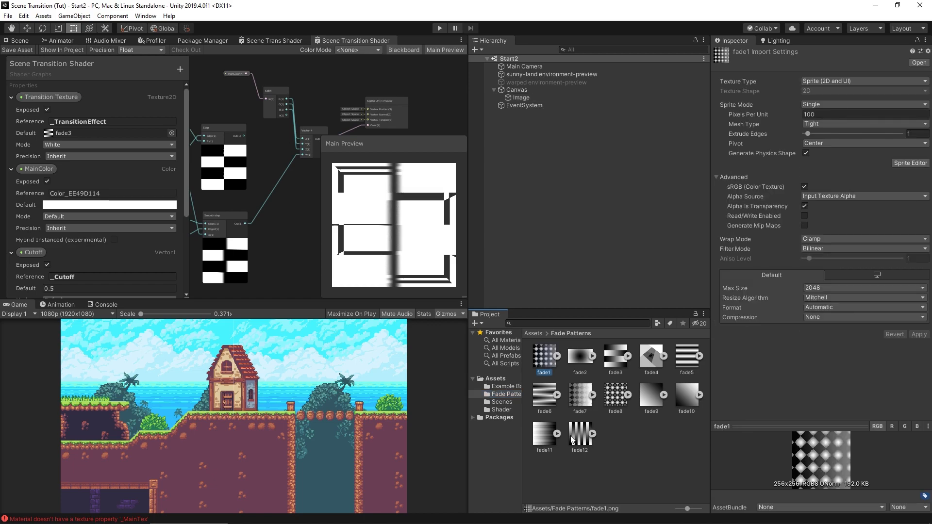
left_click(521, 97)
left_click(916, 40)
left_click(549, 365)
left_click(581, 428)
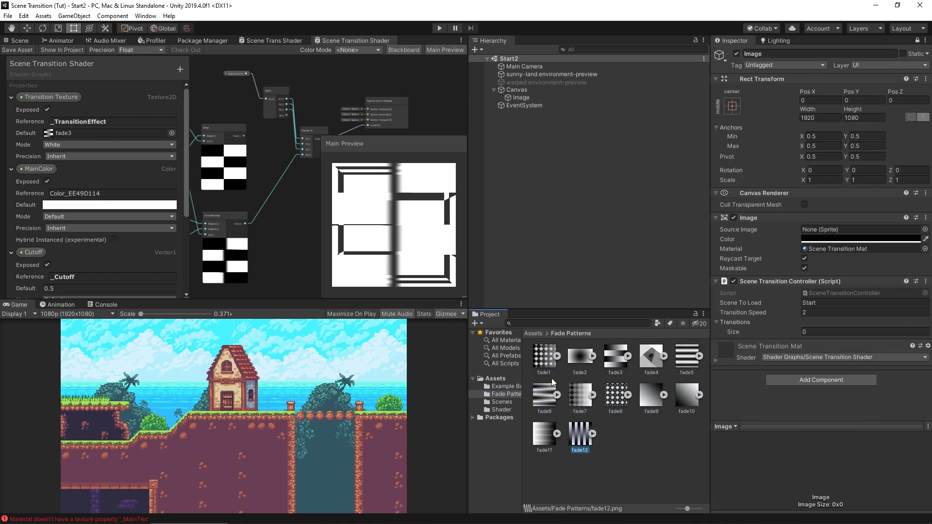
left_click(546, 359, "shift")
left_click_drag(536, 358, 736, 323)
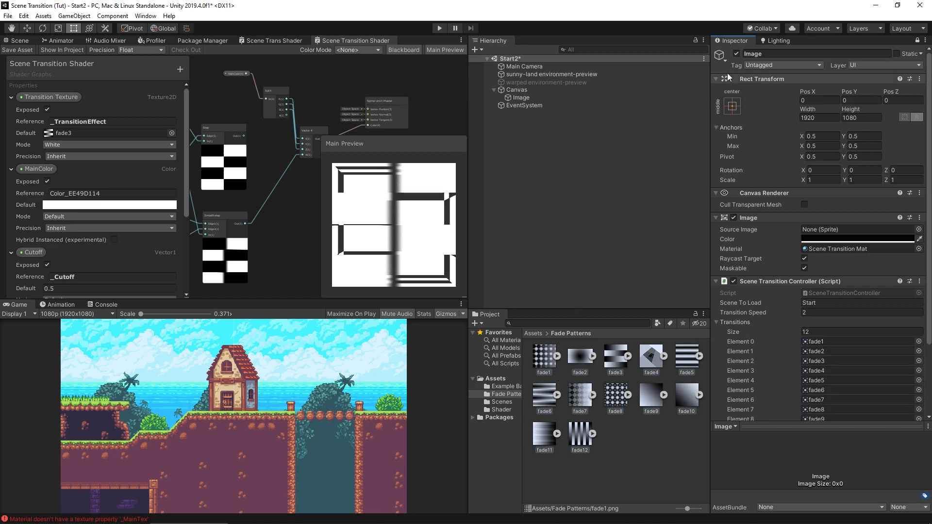
- Save the Start2 scene and unlock the Inspector
key("ctrl+s")
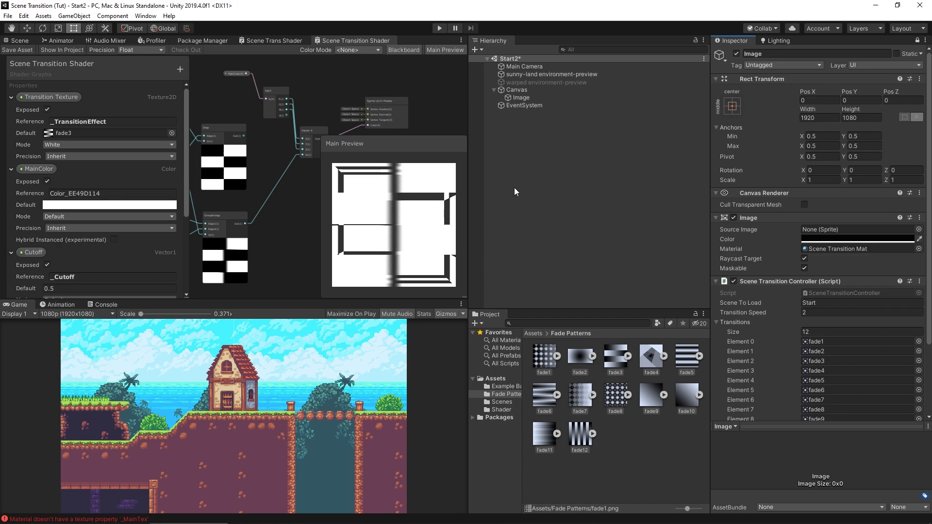
left_click(916, 40)
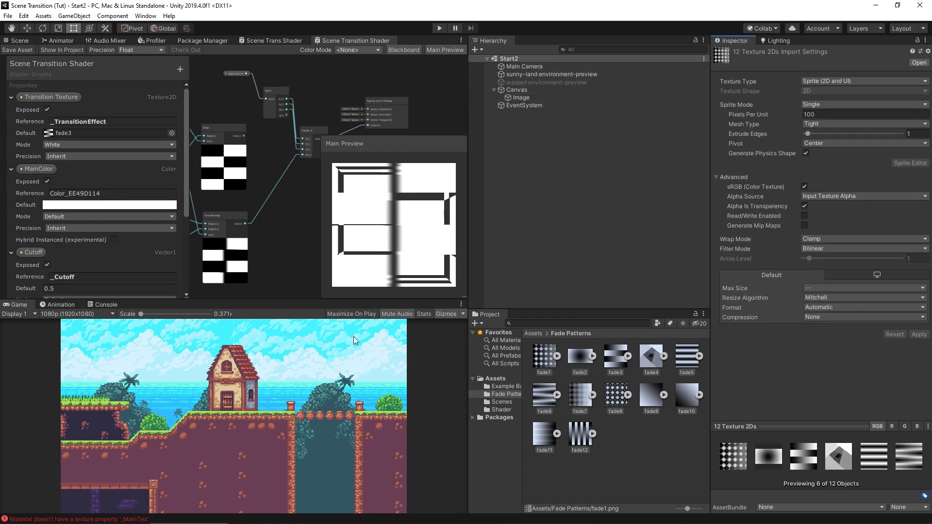
- Play-test the random fade patterns by repeatedly transitioning between Start2 and Start, and exit Play mode
key("ctrl+p")
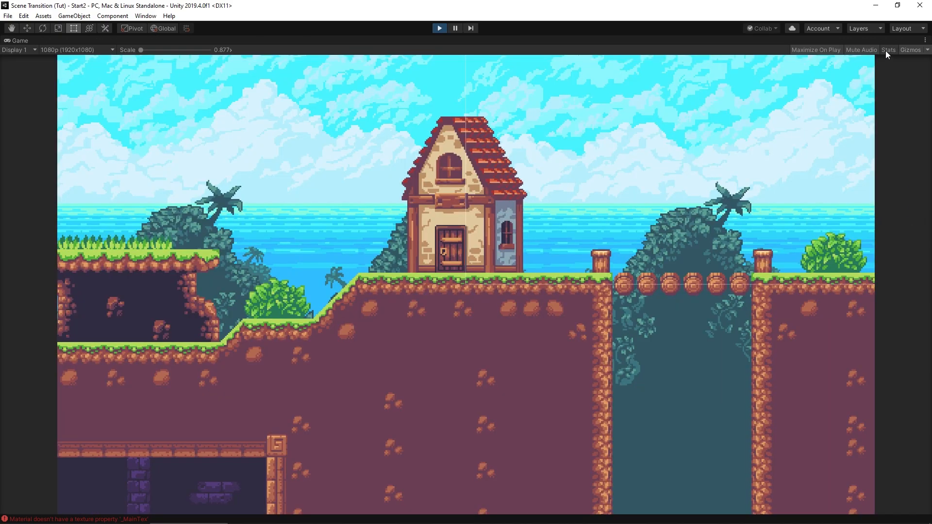
left_click(913, 243)
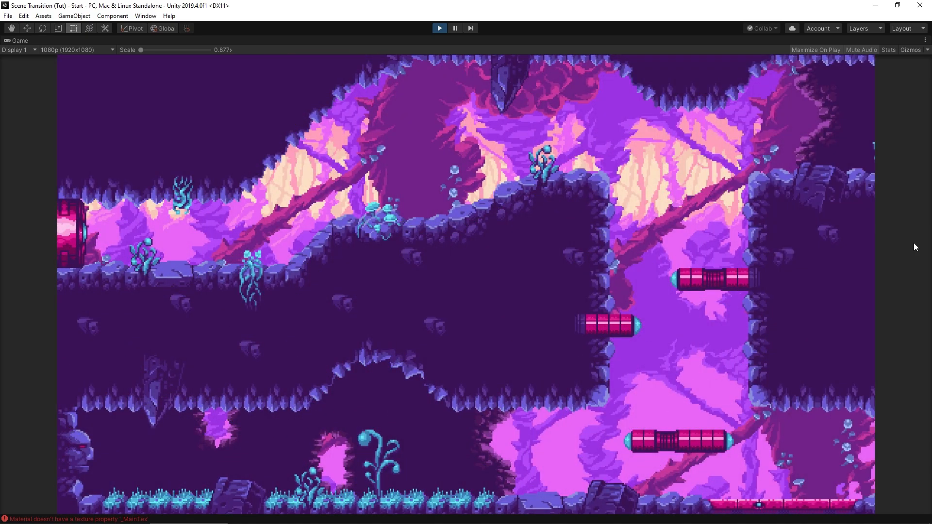
left_click(913, 243)
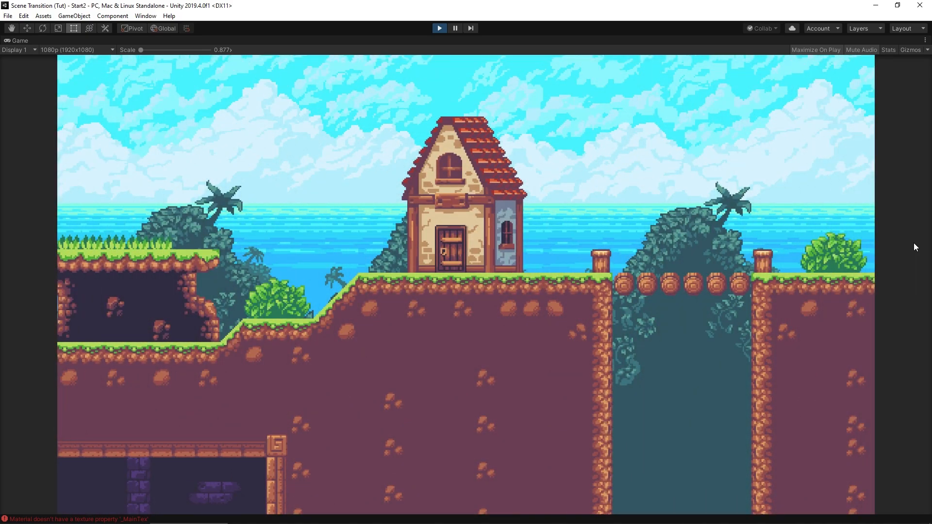
left_click(913, 243)
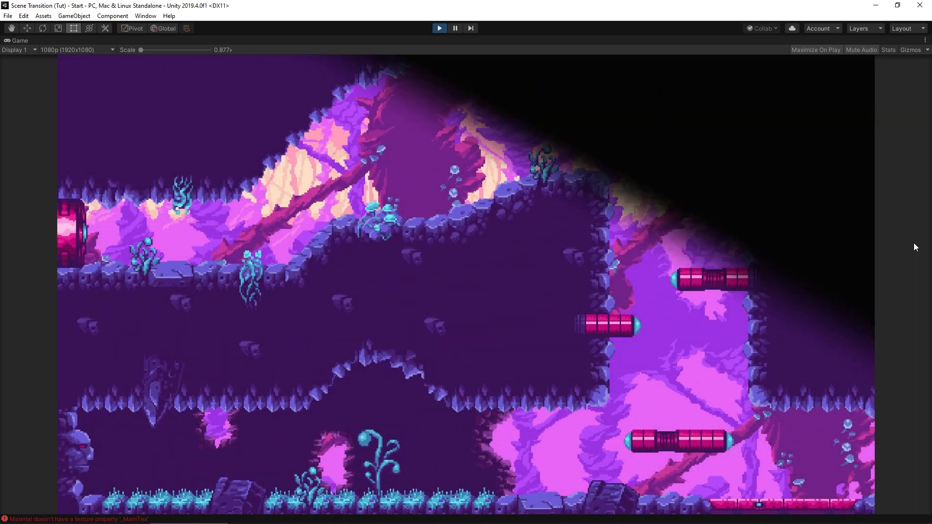
left_click(913, 243)
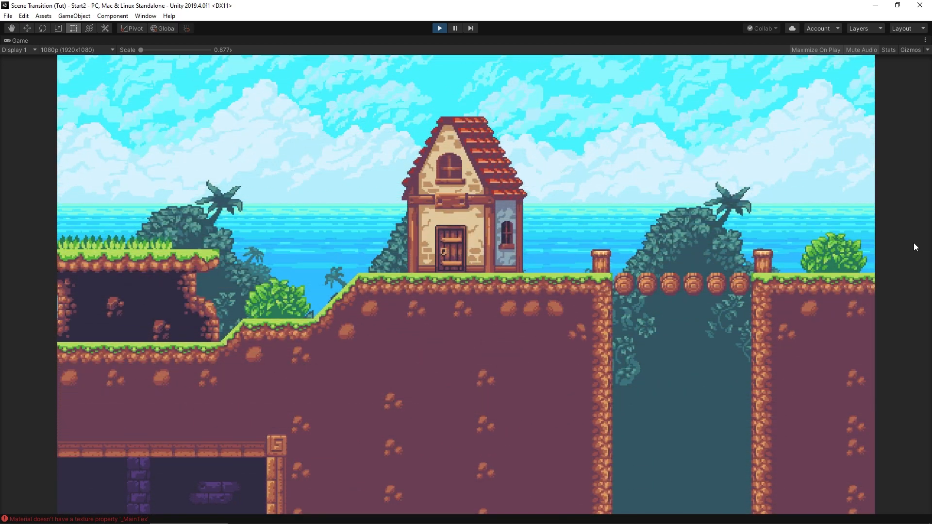
left_click(913, 242)
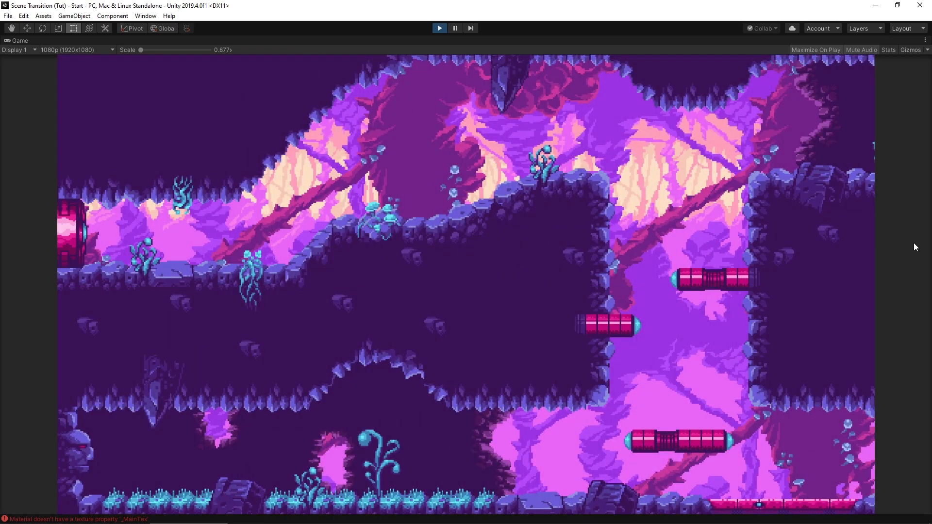
left_click(913, 243)
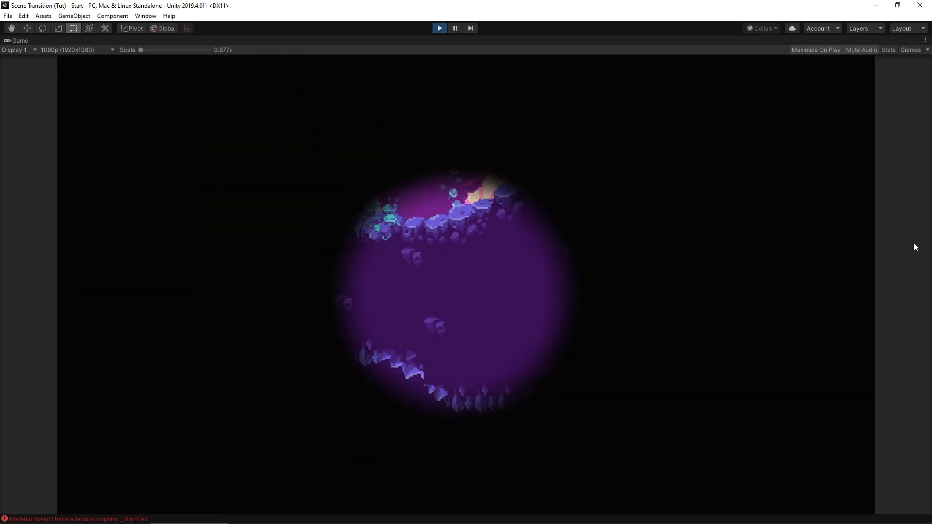
key("space")
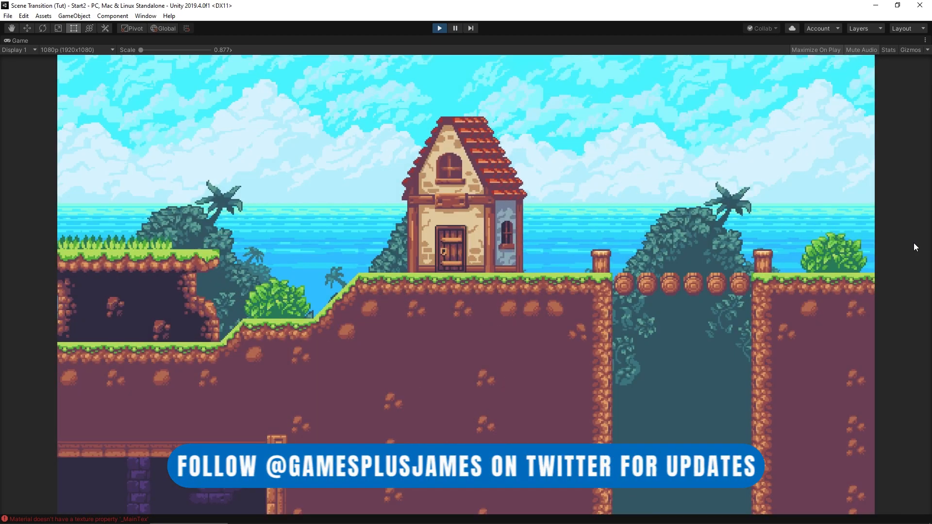
key("space")
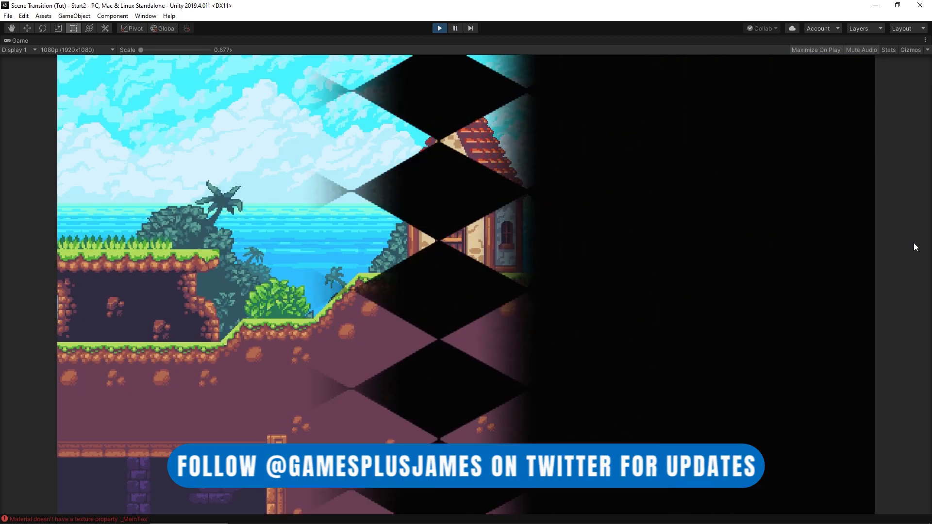
key("space")
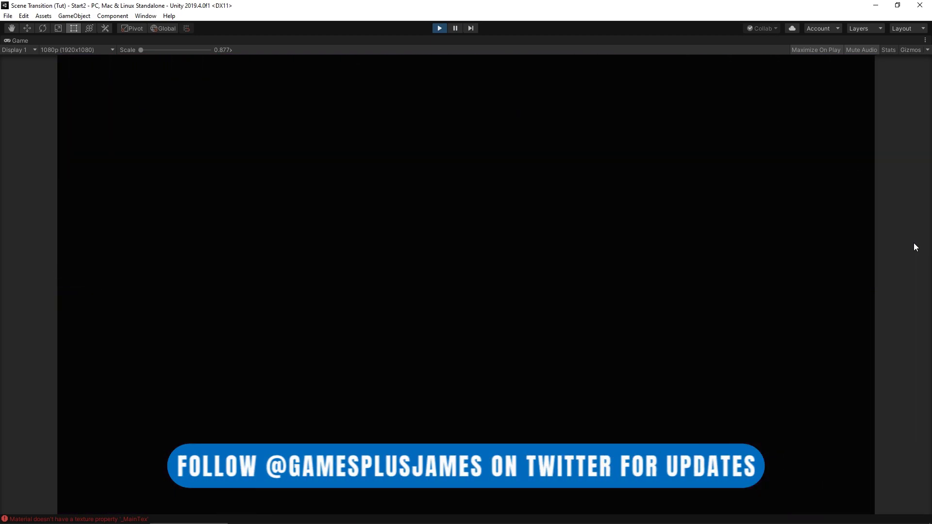
key("space")
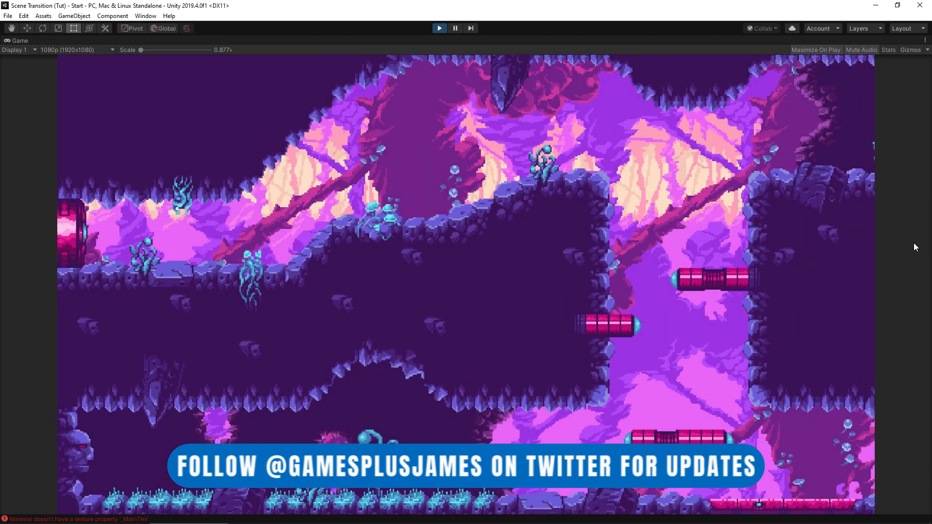
key("space")
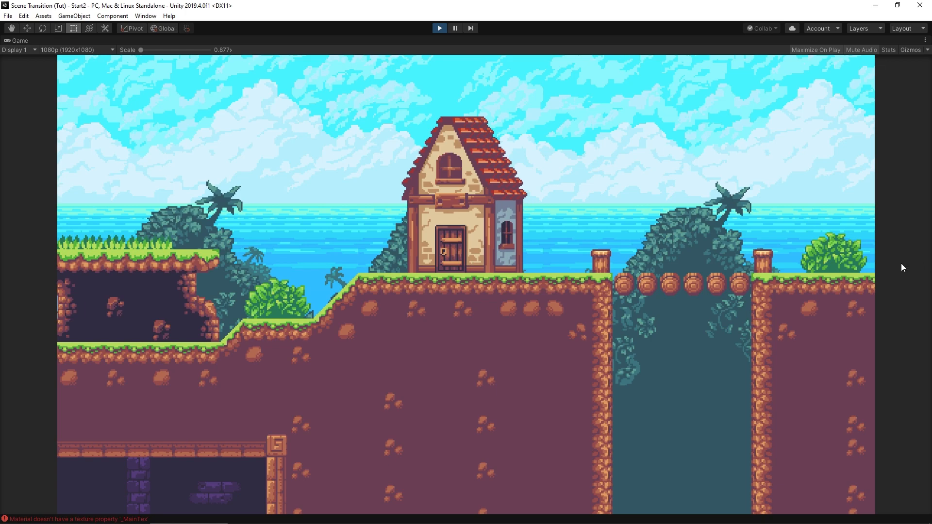
left_click(443, 29)
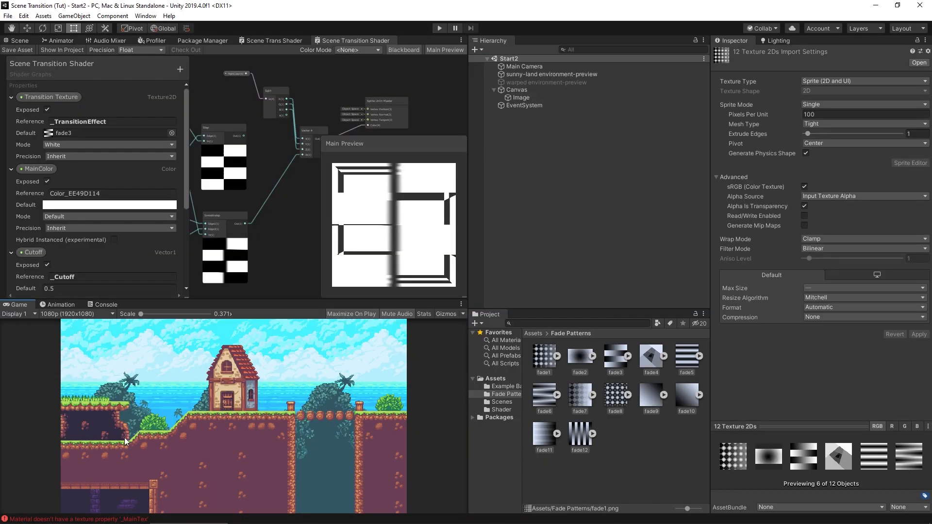
- Read through the texture property errors in the Console and return to the Game view
left_click(80, 519)
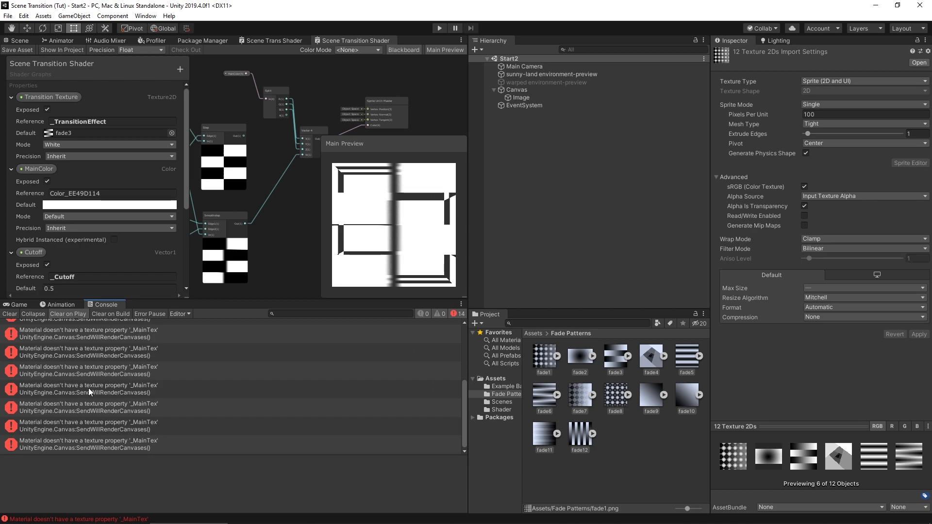
scroll(95, 381, "down", 3)
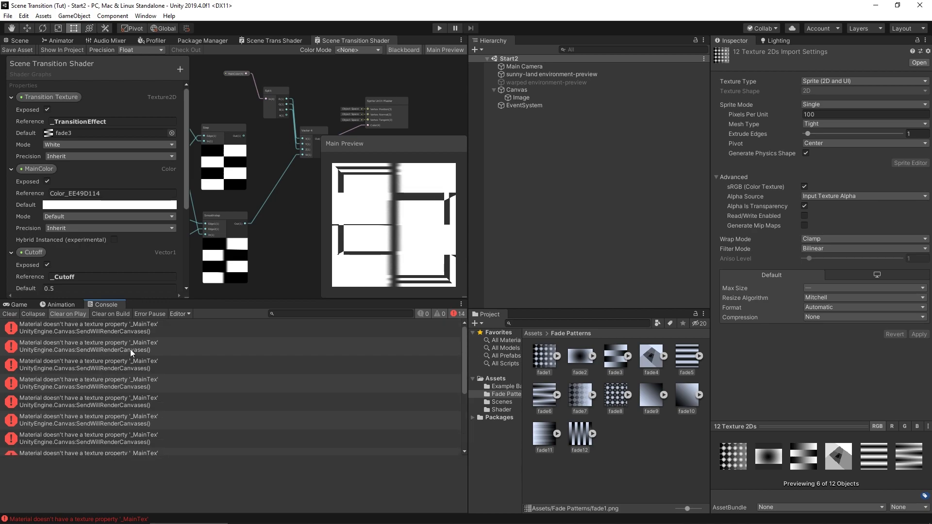
left_click(18, 304)
- Collapse the Transitions array on the Canvas's Image object and maximize the Scene Transition Shader graph
left_click(521, 98)
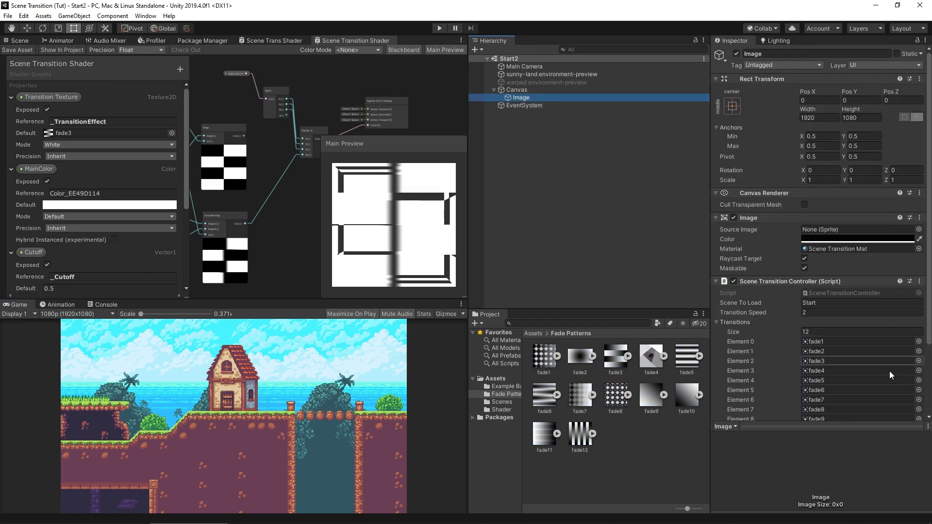
left_click(716, 322)
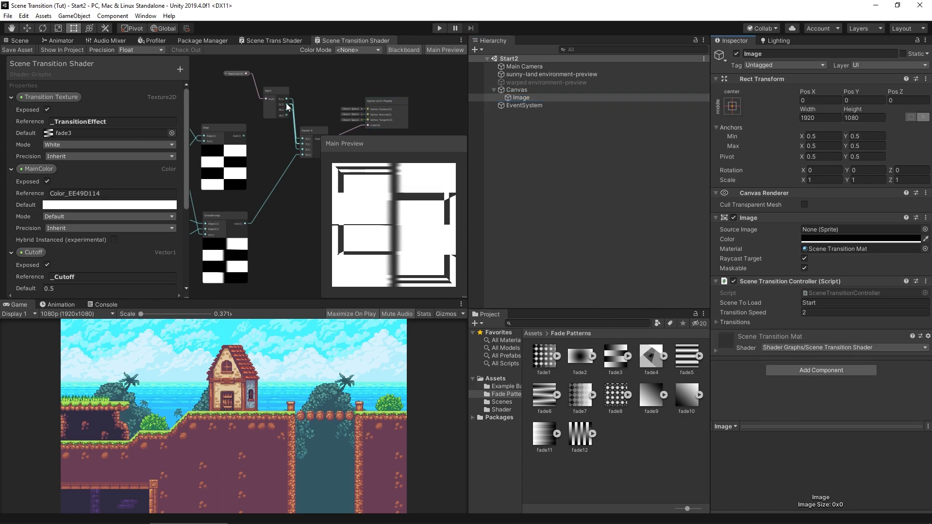
right_click(369, 41)
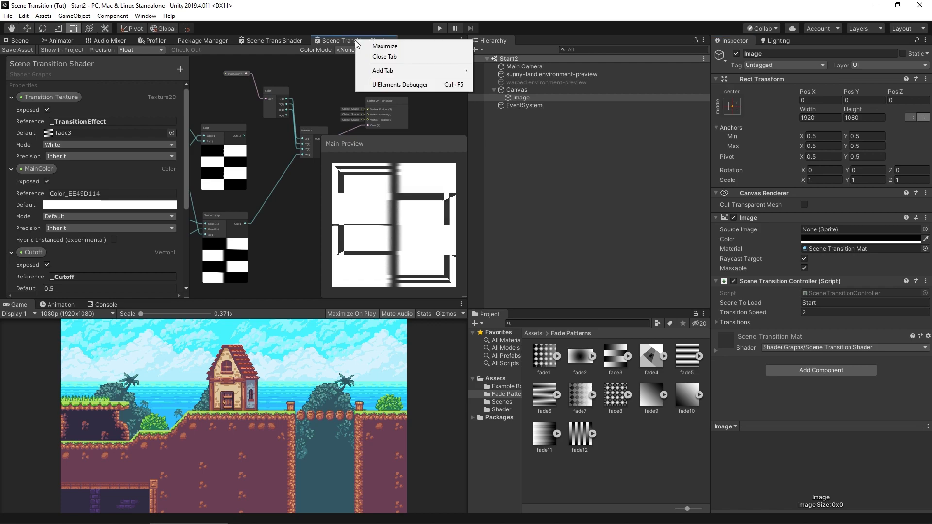
left_click(383, 46)
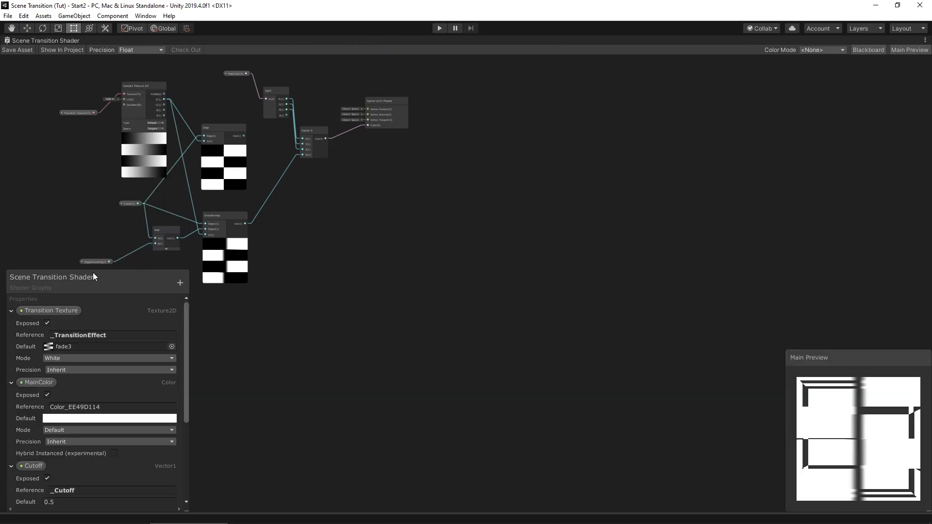
middle_click_drag(381, 222, 765, 383)
scroll(699, 366, "up", 4)
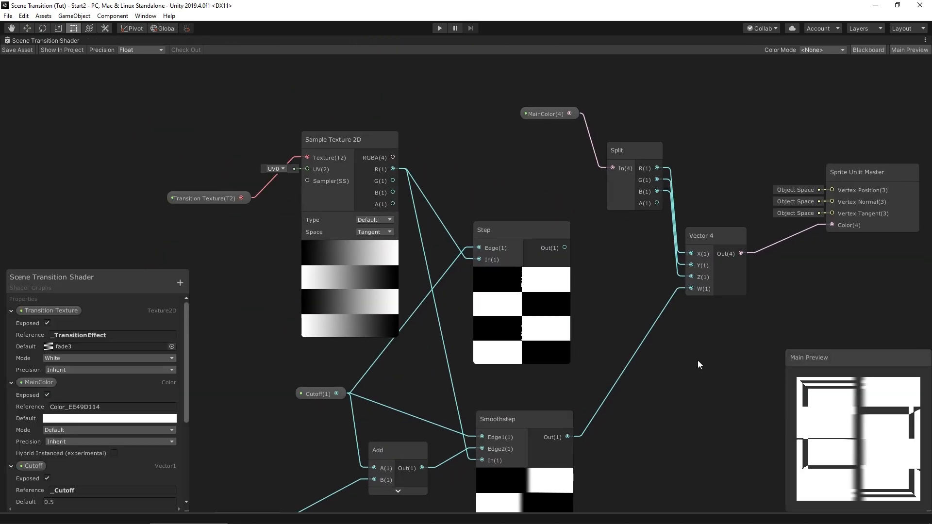
- Reposition the Blackboard and add a Texture2D property named MainTex with the reference _MainTex
left_click_drag(55, 287, 60, 87)
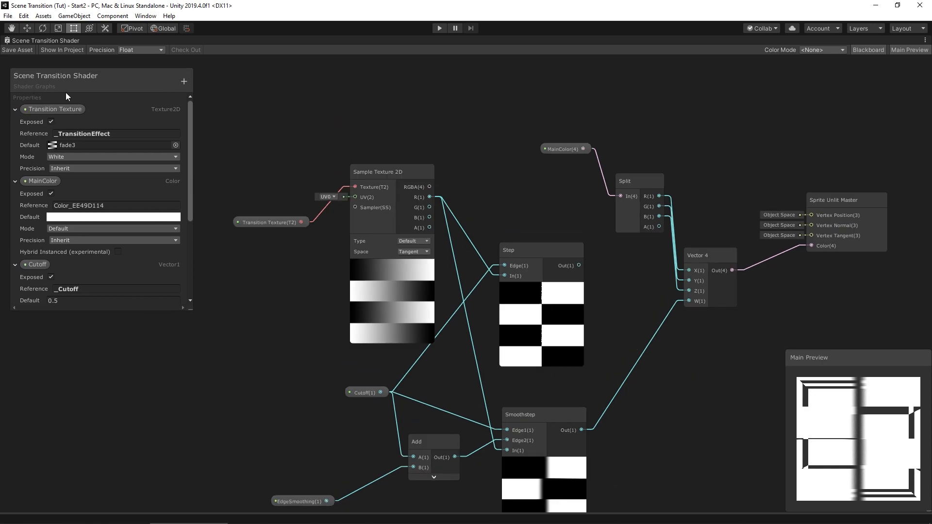
left_click(184, 81)
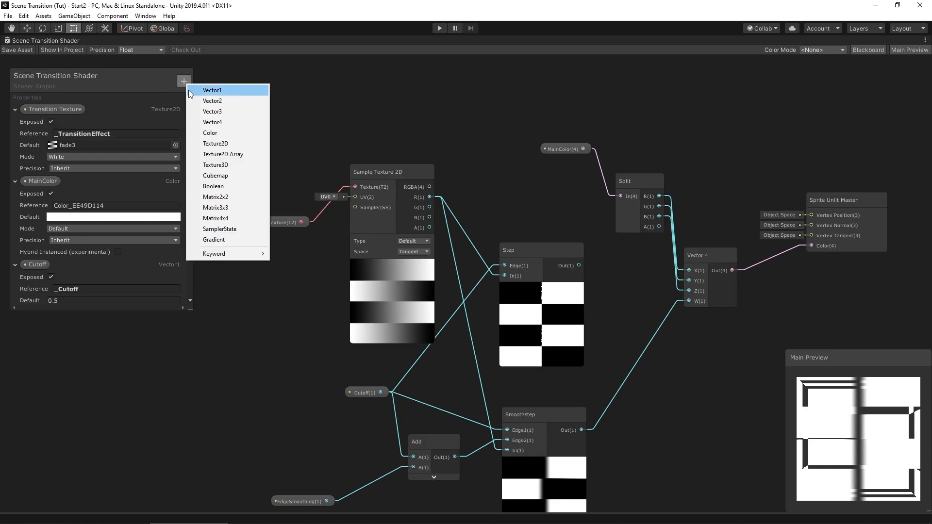
left_click(242, 144)
type("MainTex")
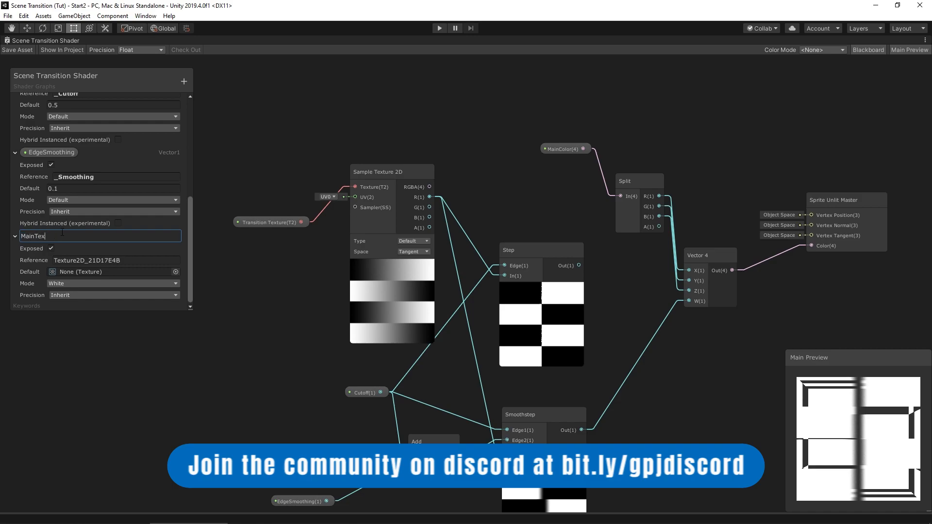
left_click(140, 261)
left_click_drag(132, 262, 57, 259)
type("T")
type("M")
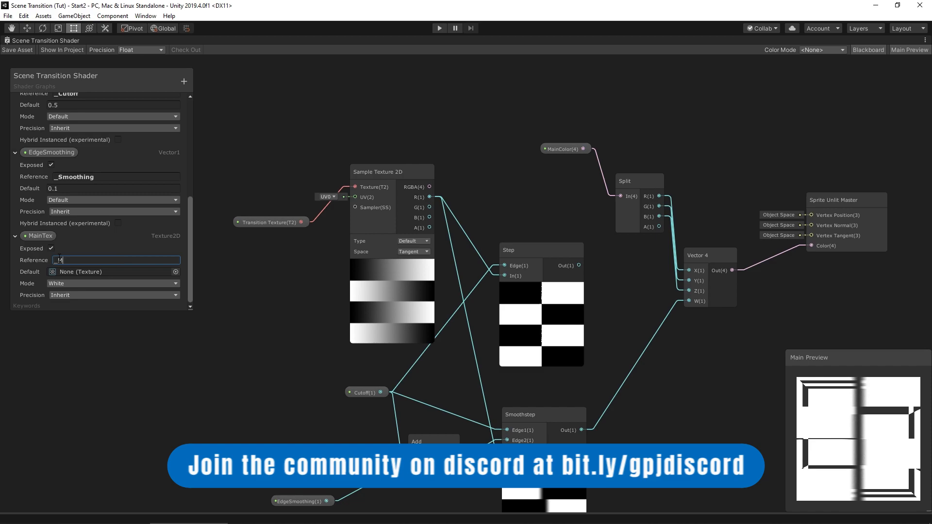
type("ainTex")
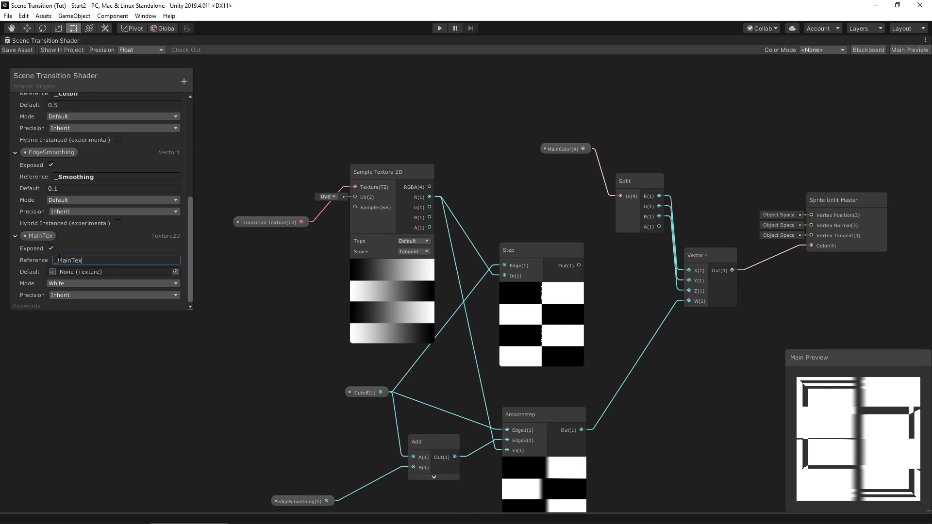
key("Return")
- Place the MainTex property in the graph and connect it to the texture input of a new Sample Texture 2D node with its preview collapsed
left_click(35, 236)
left_click_drag(313, 201, 460, 90)
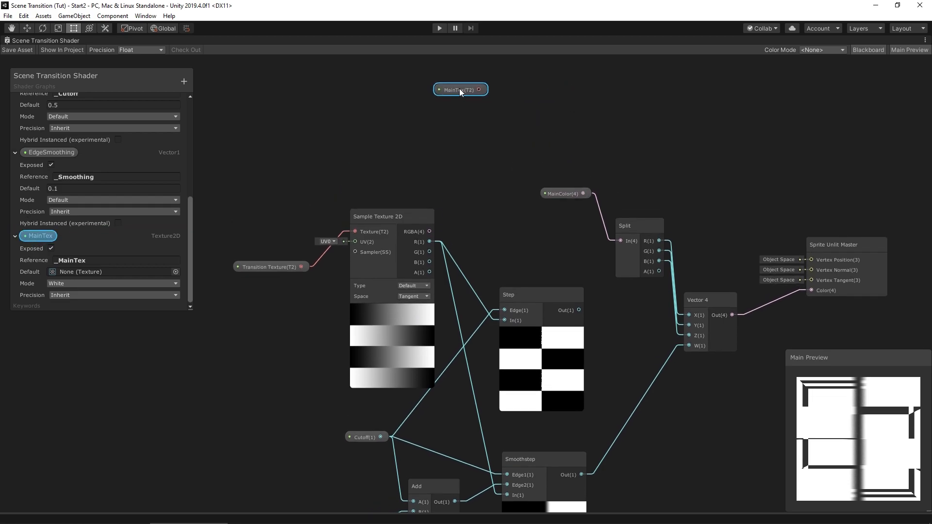
key("space")
type("sample")
left_click(549, 142)
left_click(578, 119)
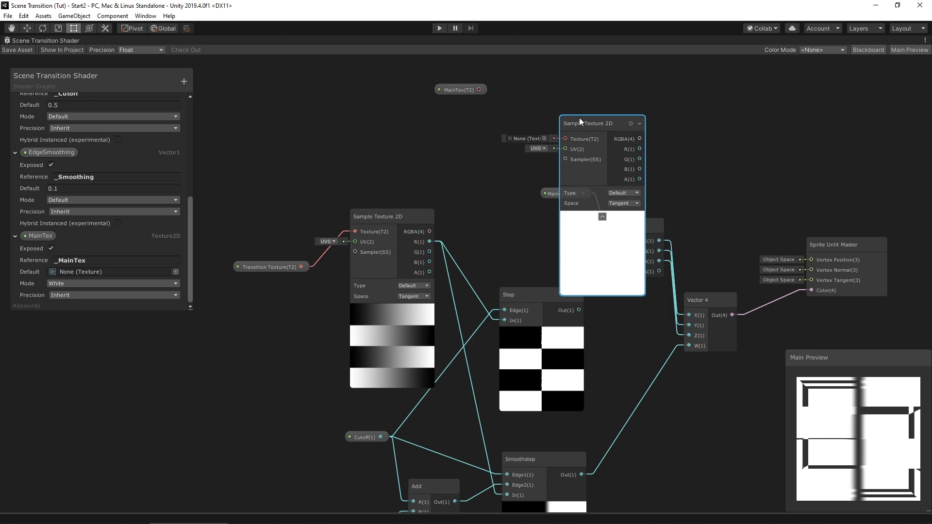
left_click(602, 216)
left_click_drag(596, 120, 587, 101)
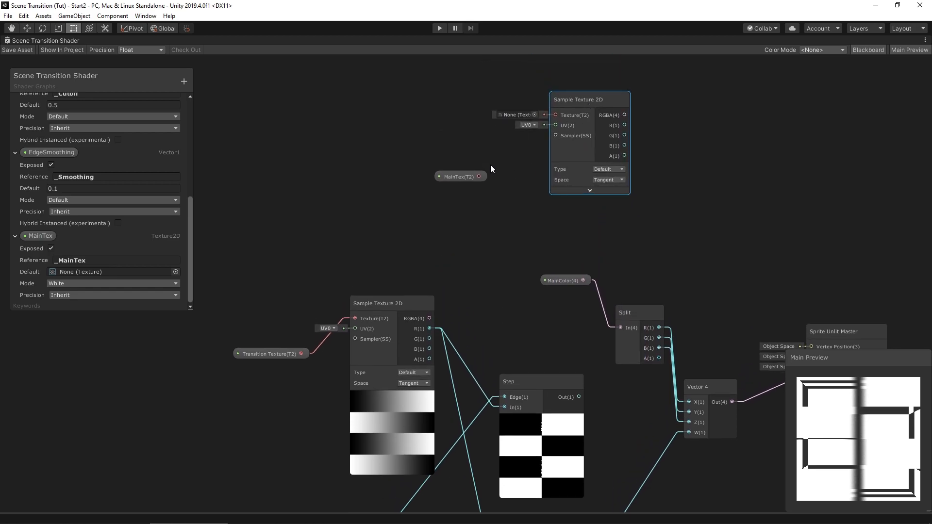
left_click_drag(478, 176, 555, 115)
- Add a Multiply node combining the MainTex sample's RGBA with MainColor, and connect its output to the Split node's input
left_click_drag(562, 283, 504, 270)
left_click_drag(594, 101, 581, 101)
left_click(663, 197)
key("space")
type("multiply")
key("Return")
left_click_drag(694, 240, 711, 172)
left_click_drag(613, 114, 694, 187)
left_click_drag(533, 286, 694, 196)
left_click_drag(770, 186, 620, 345)
- Tidy the MainTex, Sample Texture 2D, MainColor and Multiply nodes above the Split node, and collapse the Multiply preview
left_click_drag(737, 172, 712, 173)
left_click_drag(578, 106, 527, 101)
left_click_drag(453, 230, 360, 185)
left_click_drag(537, 100, 497, 109)
left_click_drag(705, 233, 600, 227)
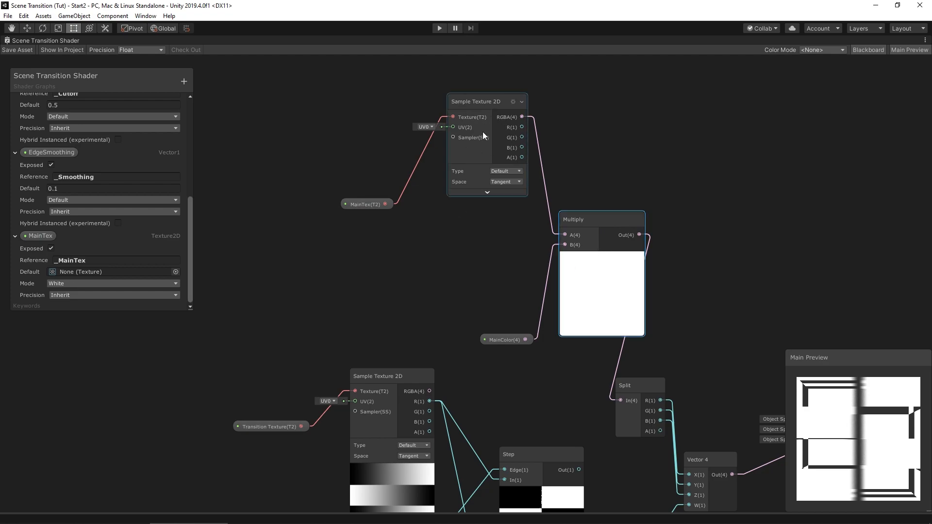
left_click_drag(501, 338, 465, 317)
left_click(601, 258)
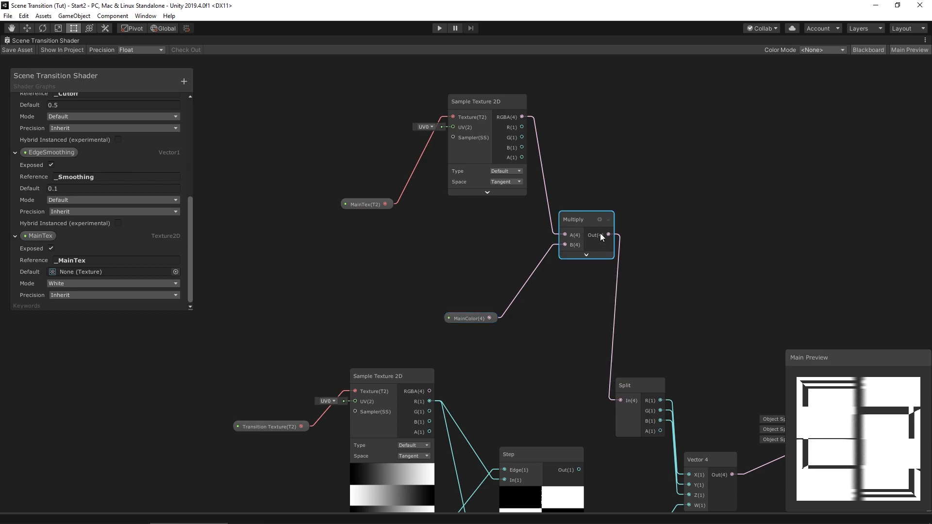
left_click_drag(574, 220, 550, 251)
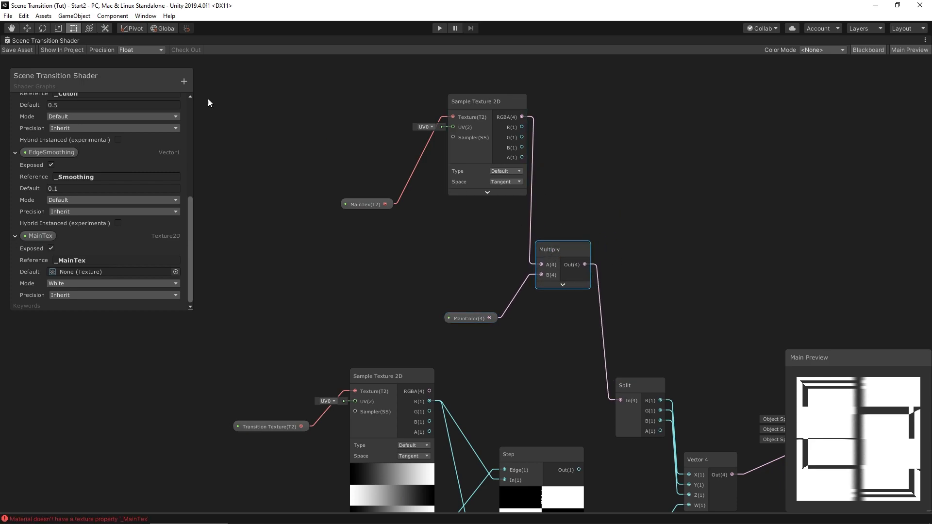
- Restore the shader graph from its maximized view and clear the Console messages, returning to the Game view
left_click(57, 28)
right_click(51, 41)
left_click(60, 46)
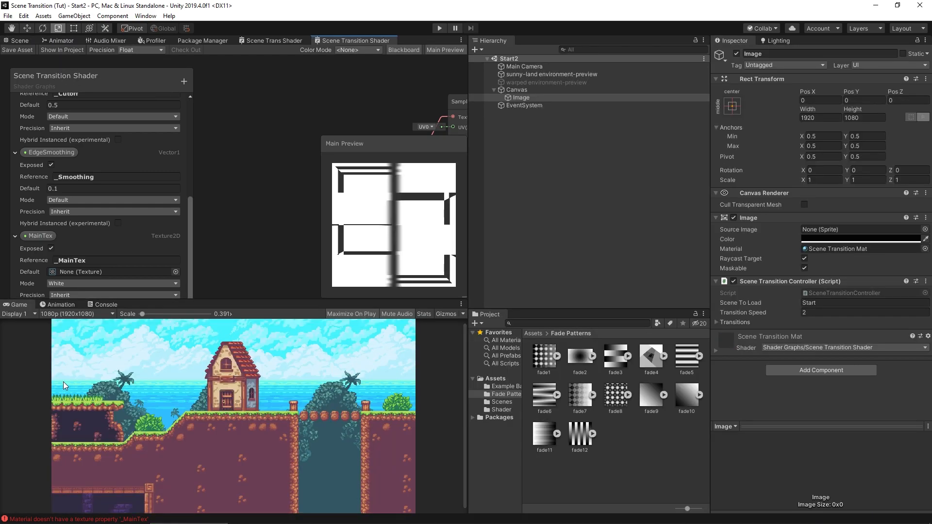
left_click(104, 304)
left_click(11, 314)
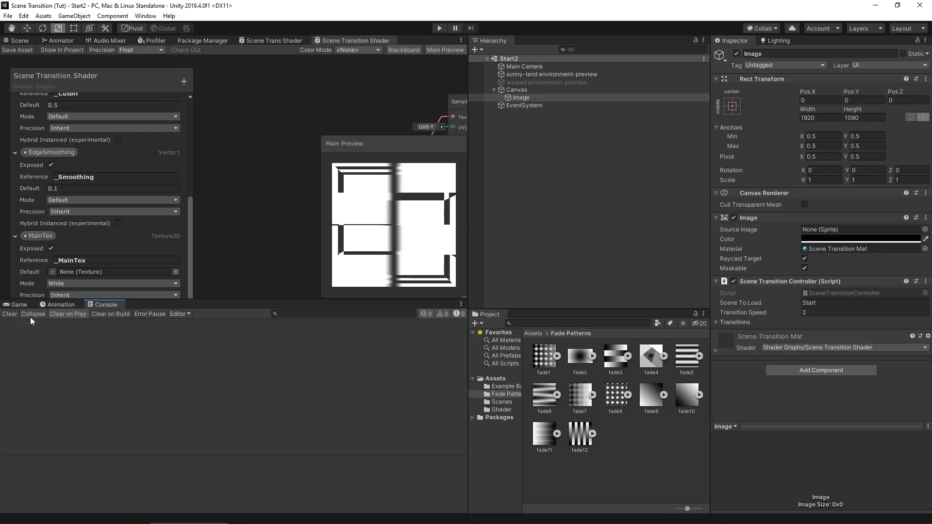
left_click(10, 305)
- Run the game again and switch repeatedly between Start2 and Start to check the transitions with the MainTex property in place
left_click(439, 28)
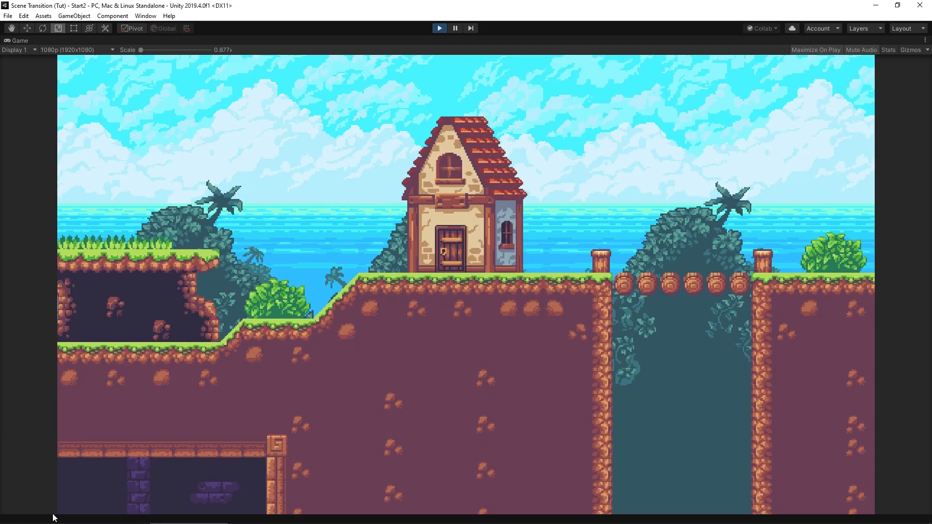
left_click(570, 284)
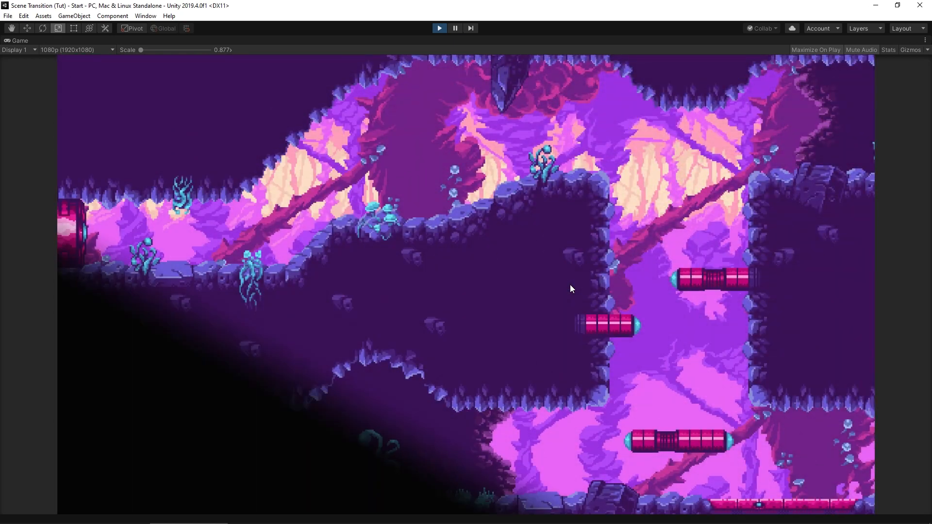
left_click(633, 261)
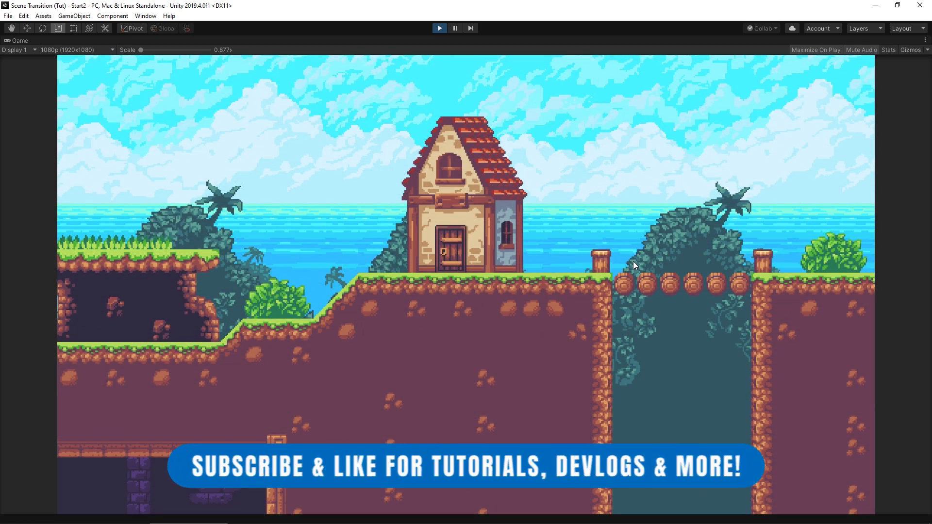
left_click(633, 261)
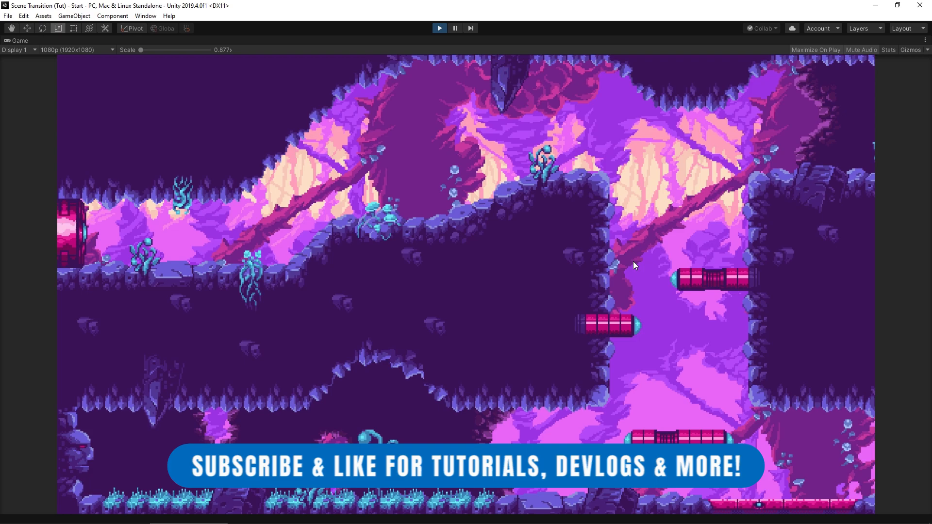
left_click(632, 261)
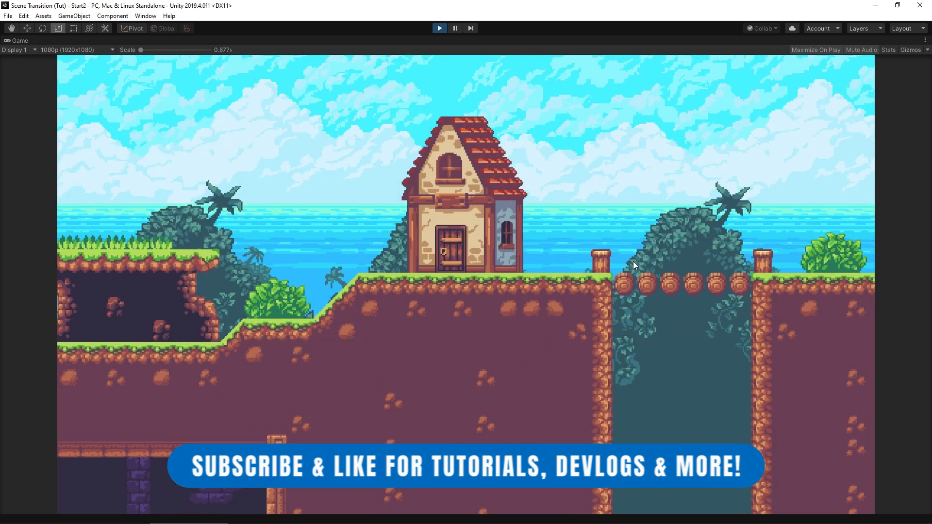